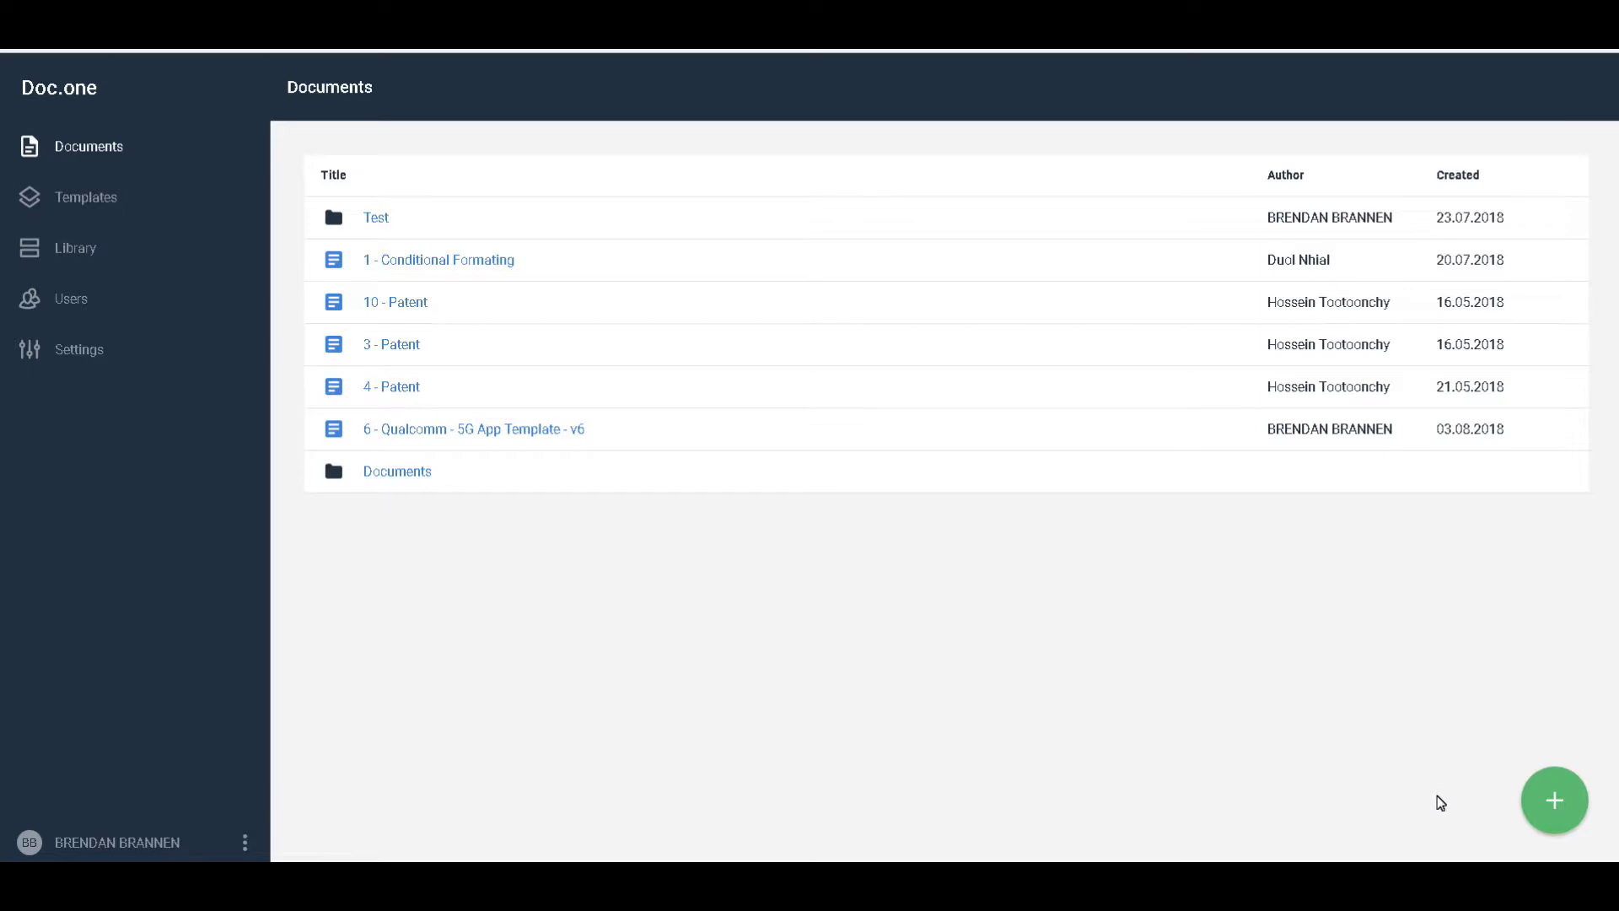
Step: Open the document "6 - Qualcomm - 5G App Template - v6" and fill the introduction's Short Description field with "Testing"
{"action": "left_click", "coordinate": [508, 436]}
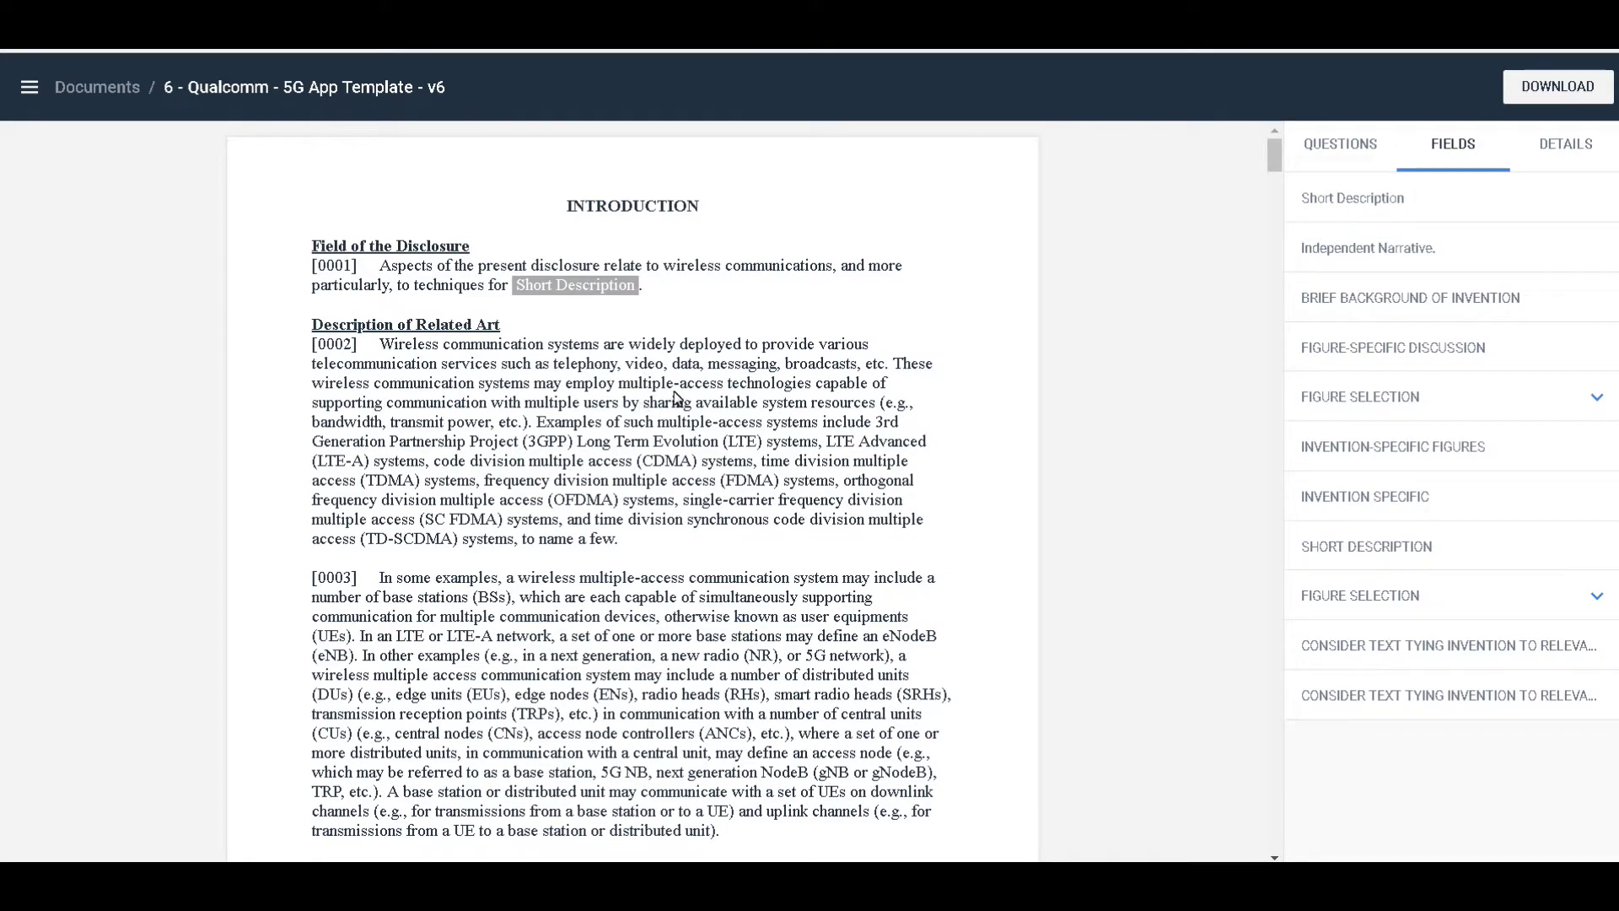
{"action": "left_click", "coordinate": [567, 292]}
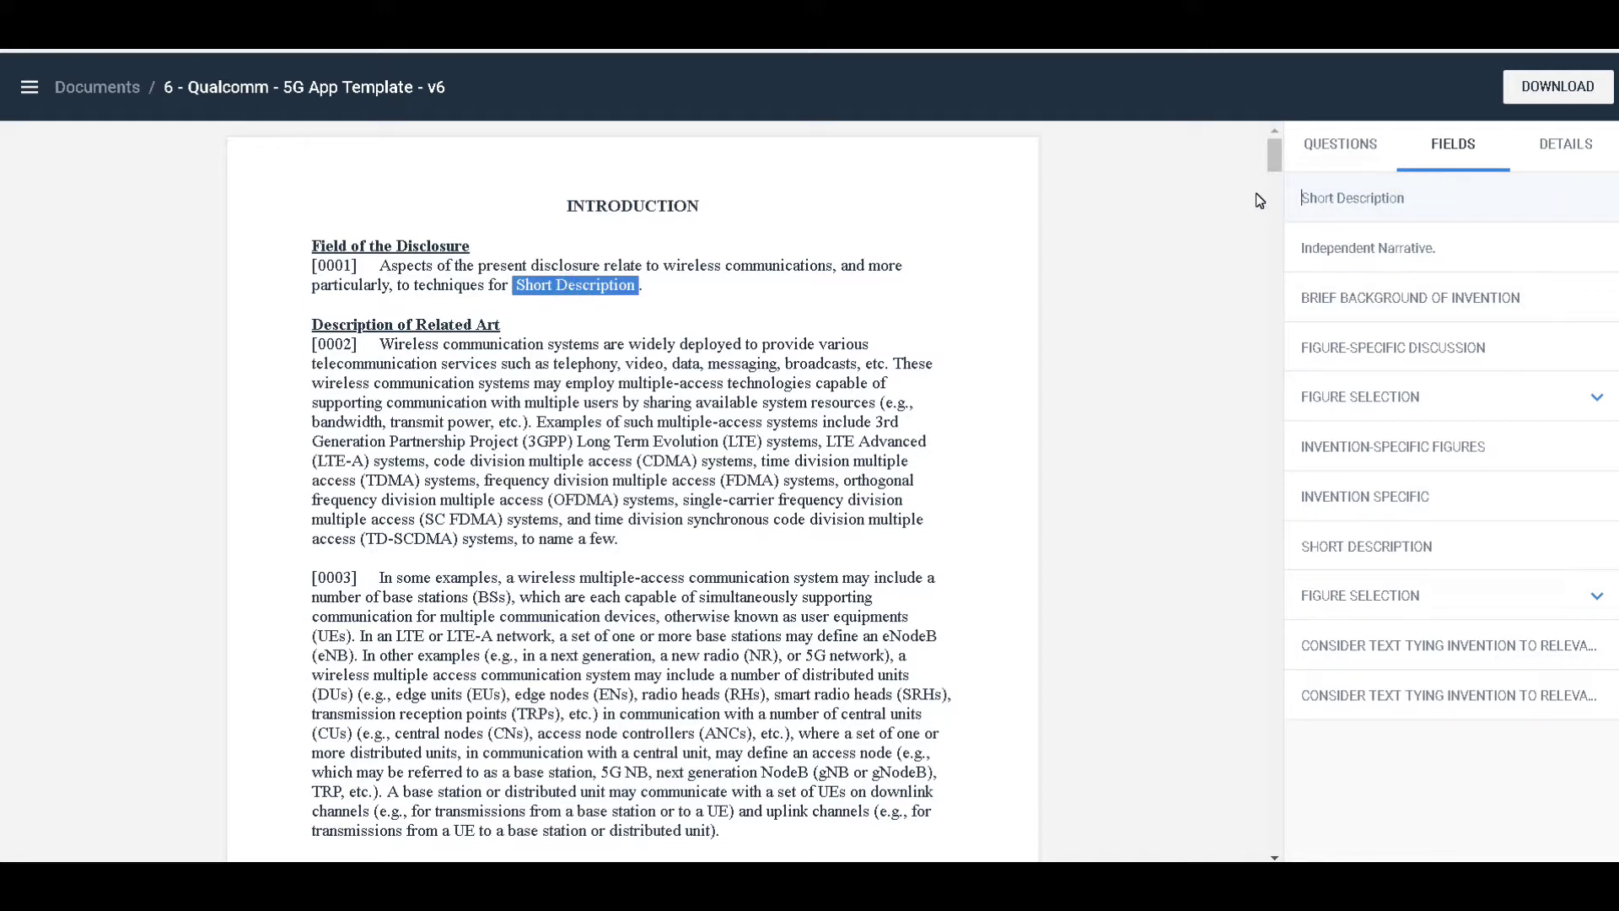
{"action": "type", "text": "Testing"}
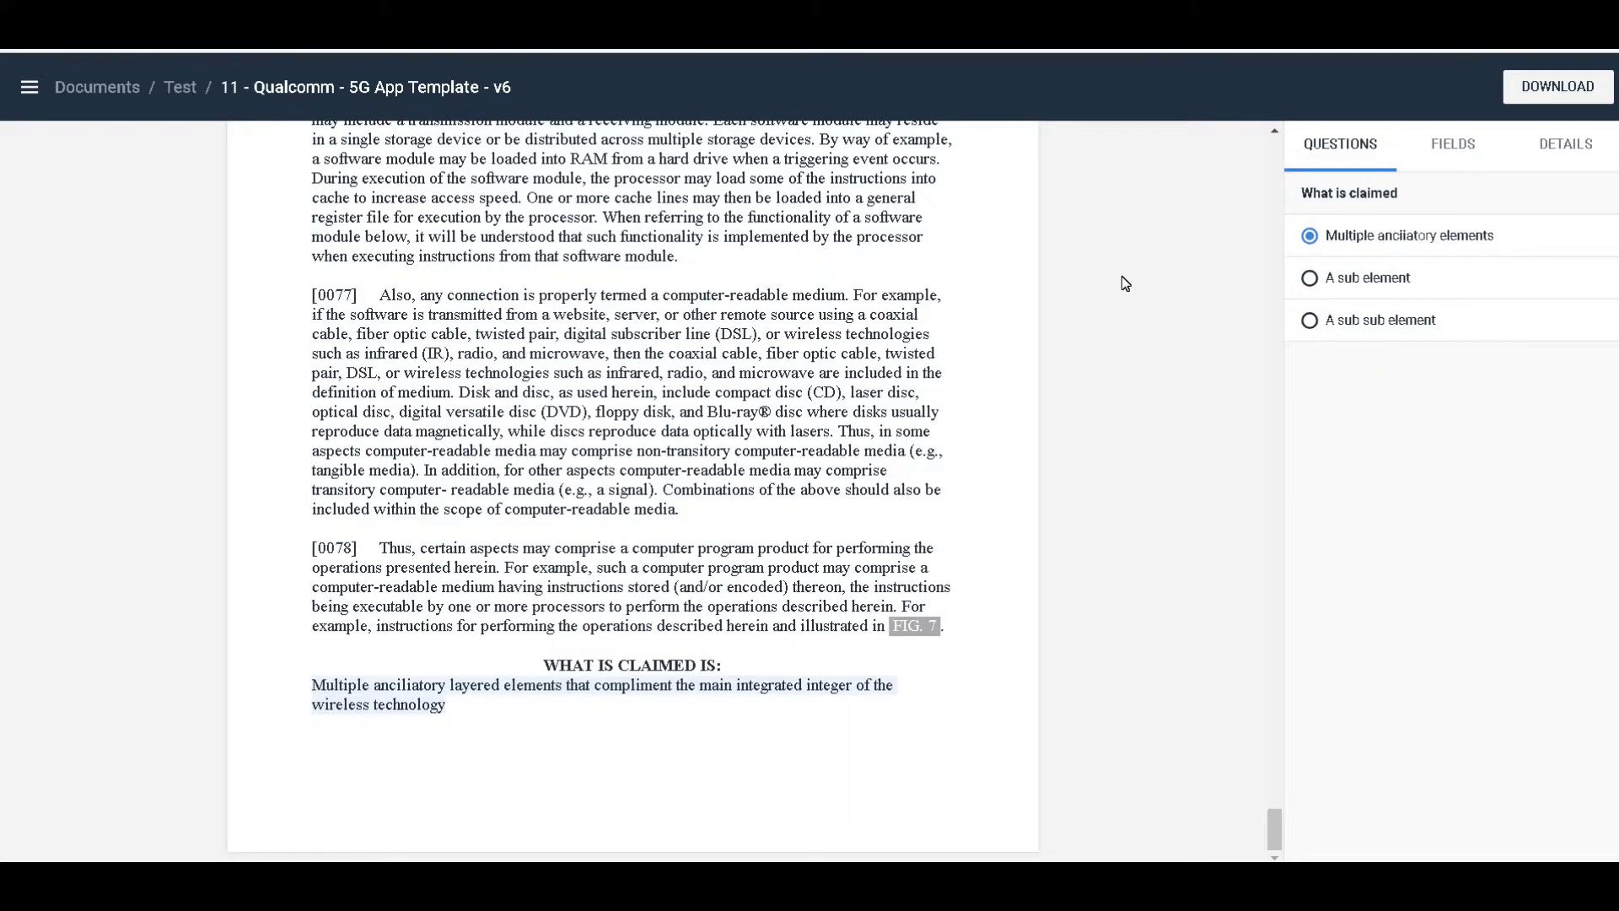
Step: In paragraph [0065] of the Invention Description, set the figure selection to FIG. 4 and the invention-specific figures to FIG. 10
{"action": "scroll", "coordinate": [1148, 302], "scroll_direction": "up", "scroll_amount": 10}
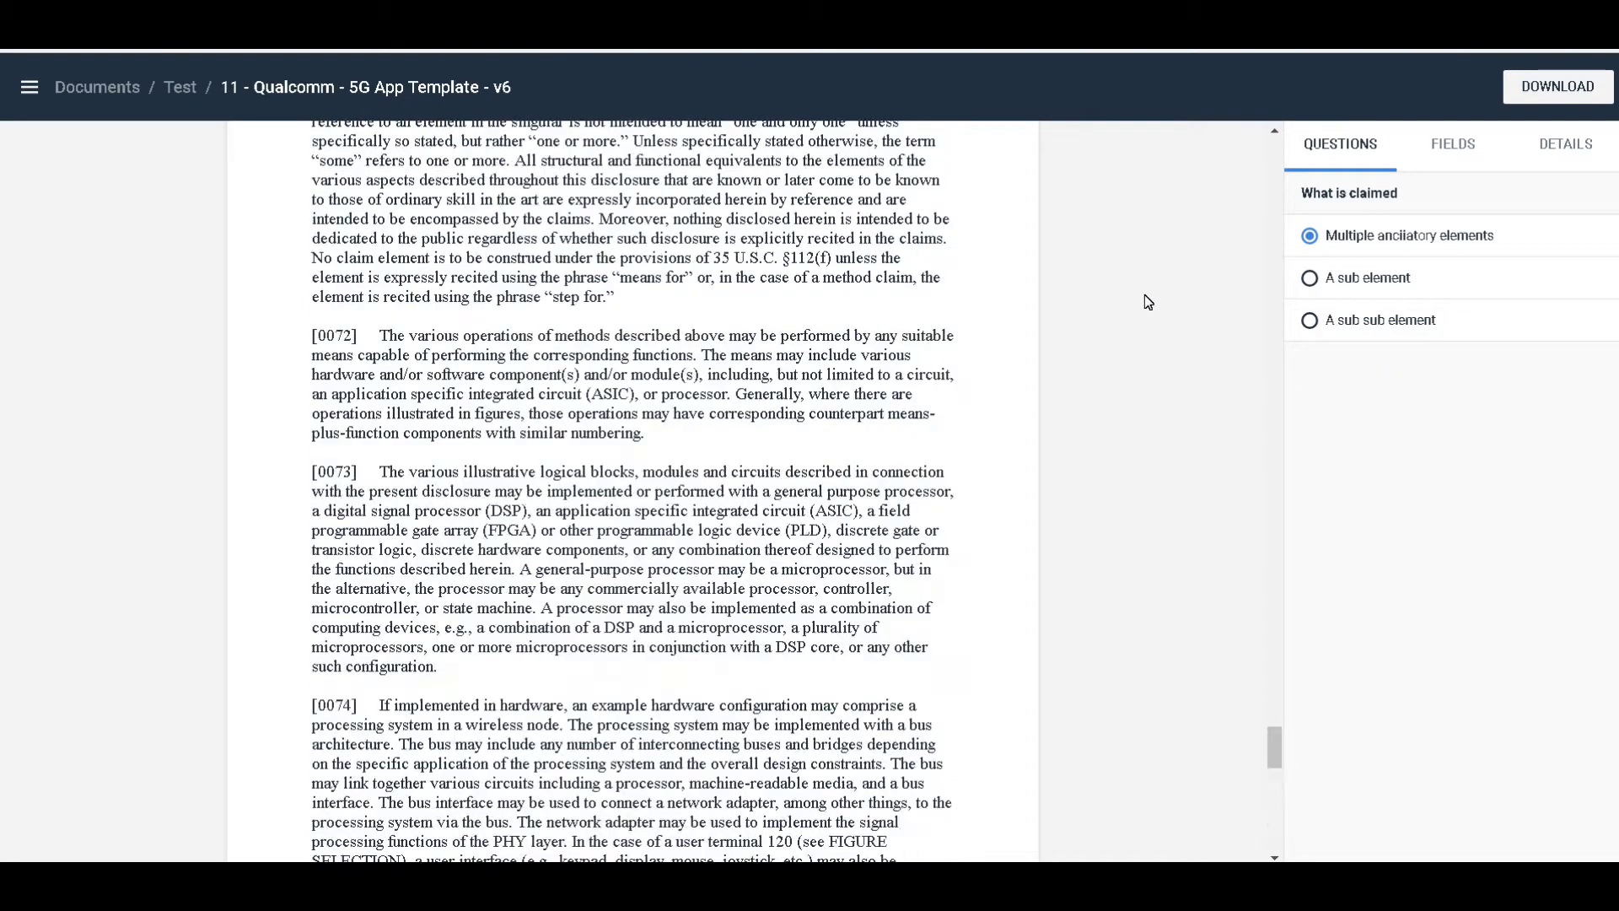
{"action": "scroll", "coordinate": [1148, 301], "scroll_direction": "up", "scroll_amount": 15}
{"action": "scroll", "coordinate": [1148, 302], "scroll_direction": "down", "scroll_amount": 5}
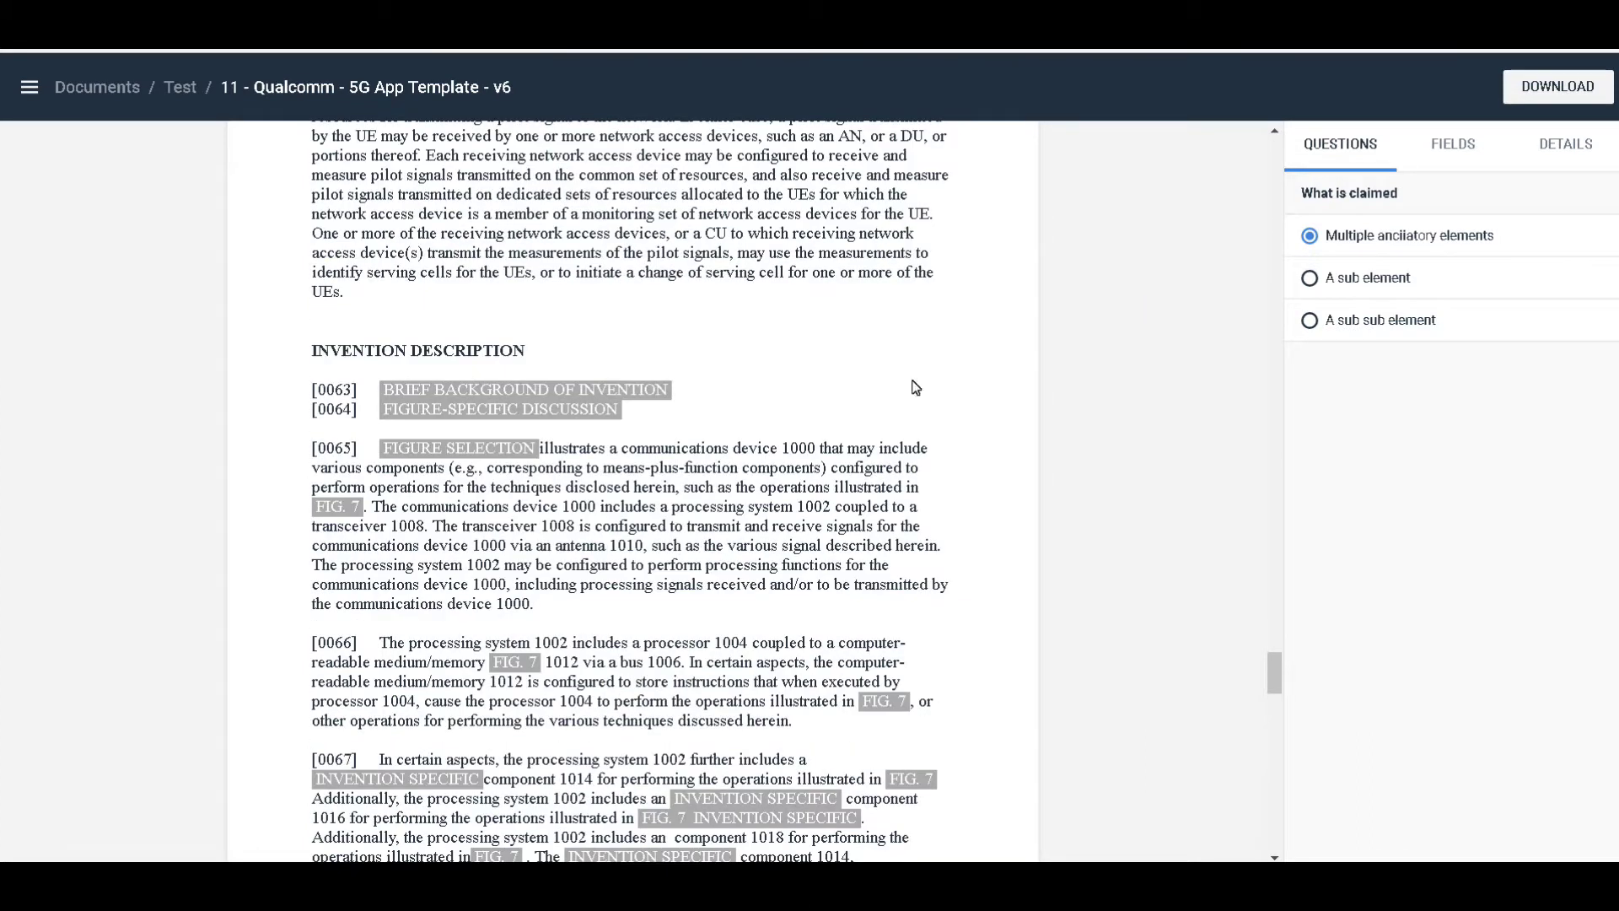
{"action": "left_click", "coordinate": [463, 452]}
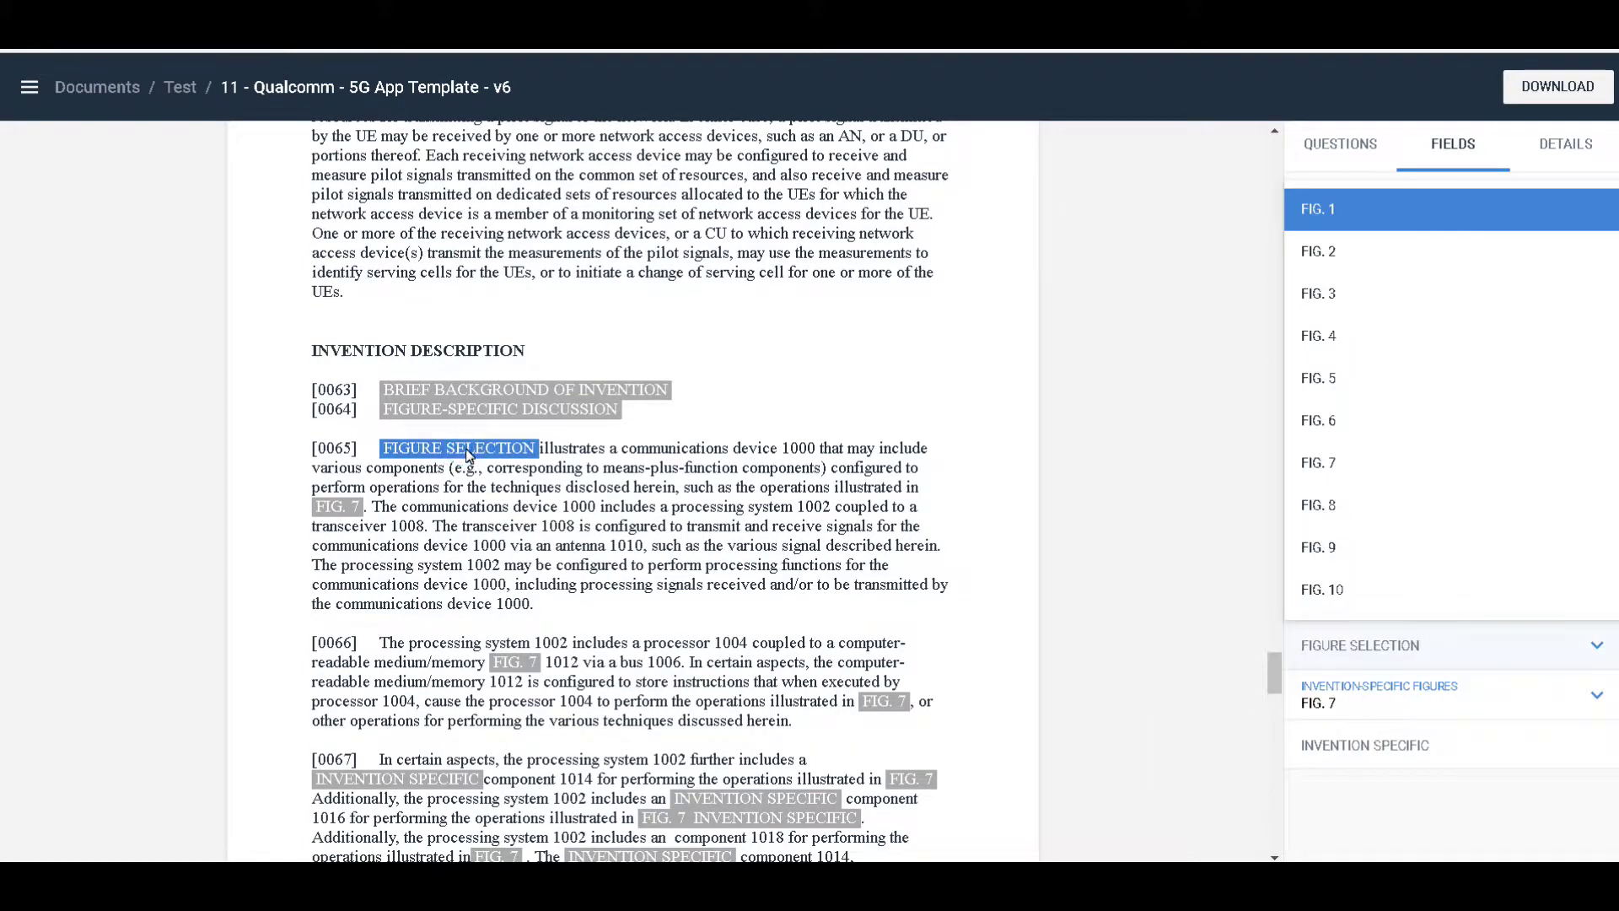
{"action": "left_click", "coordinate": [1327, 338]}
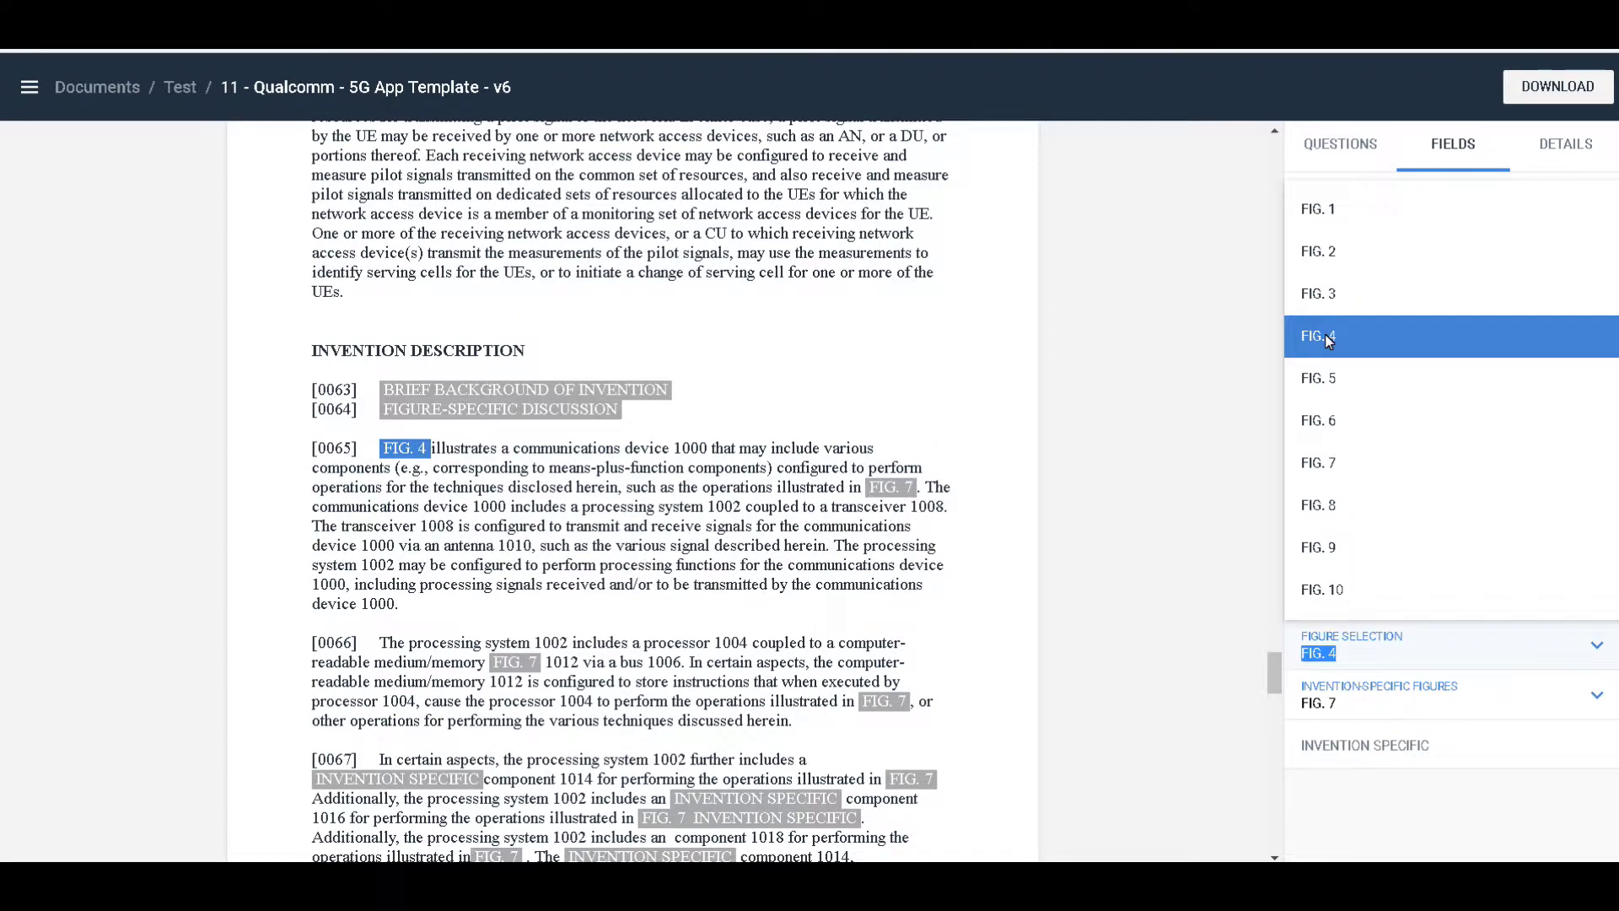
{"action": "left_click", "coordinate": [892, 487]}
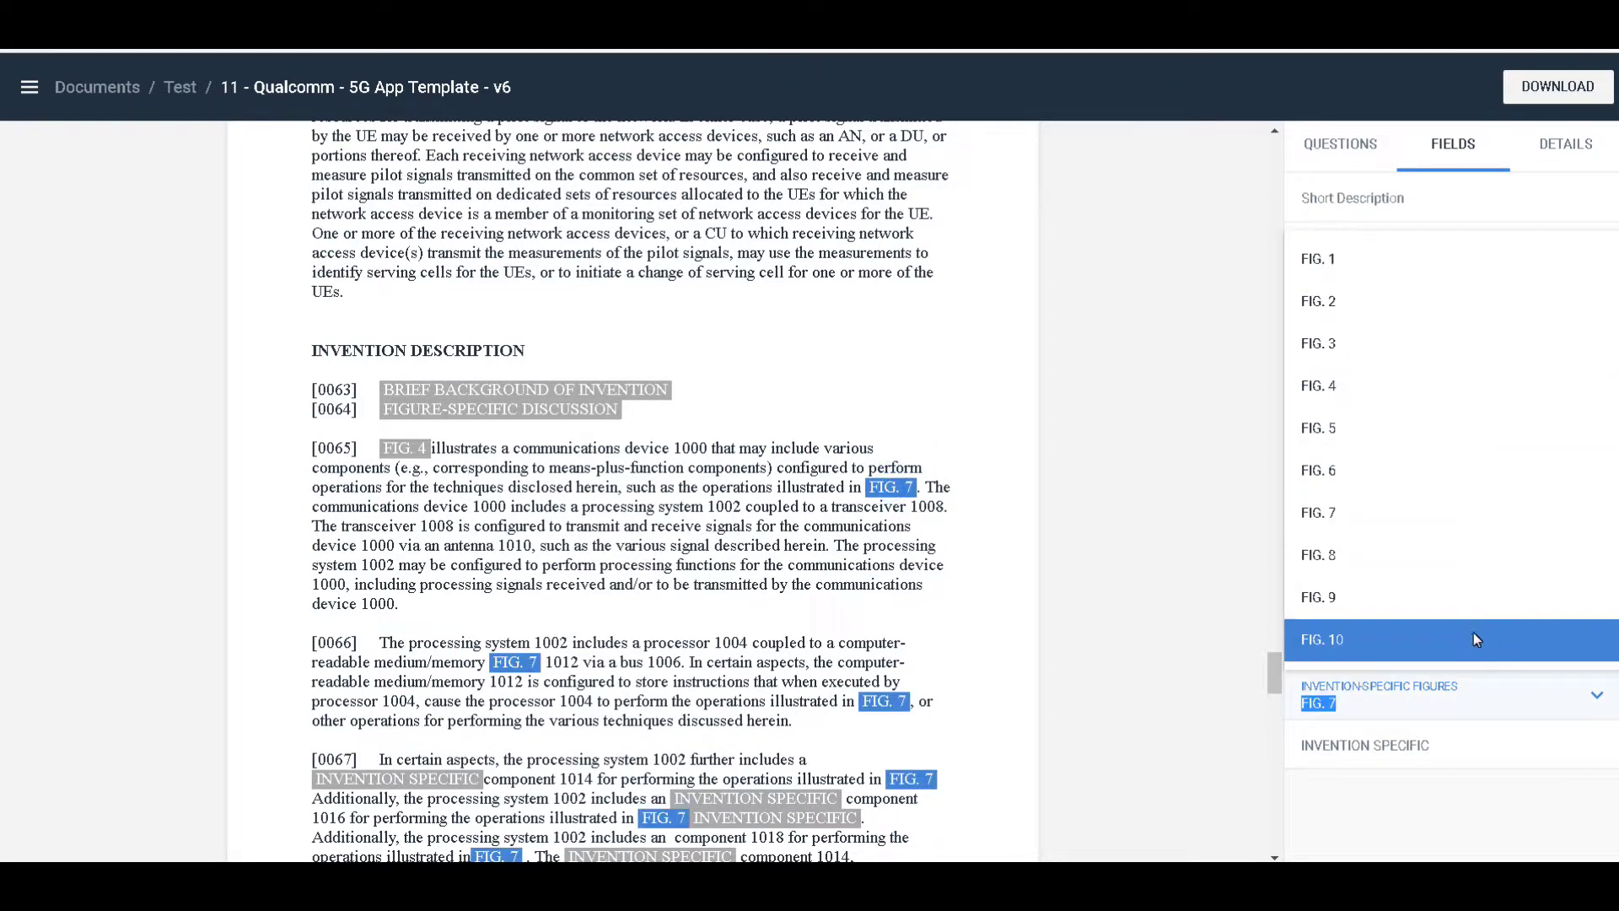
{"action": "left_click", "coordinate": [1396, 599]}
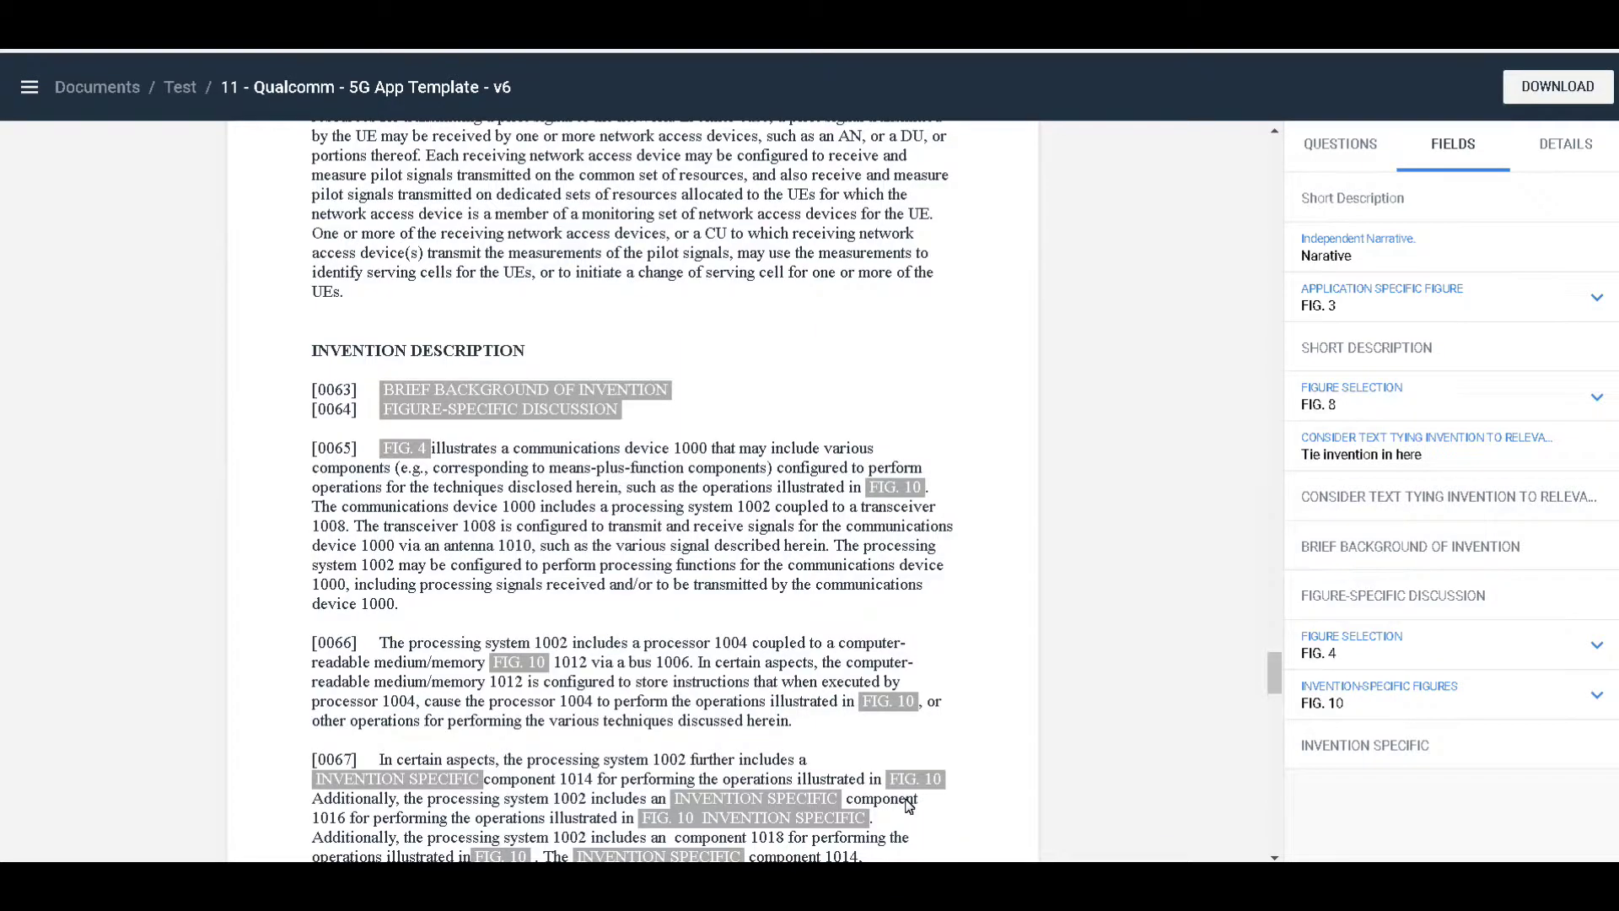
Step: Open the template "Qualcomm - 5G App Template - v6" and examine its field list and its content from the introduction to the claims
{"action": "left_click", "coordinate": [31, 89]}
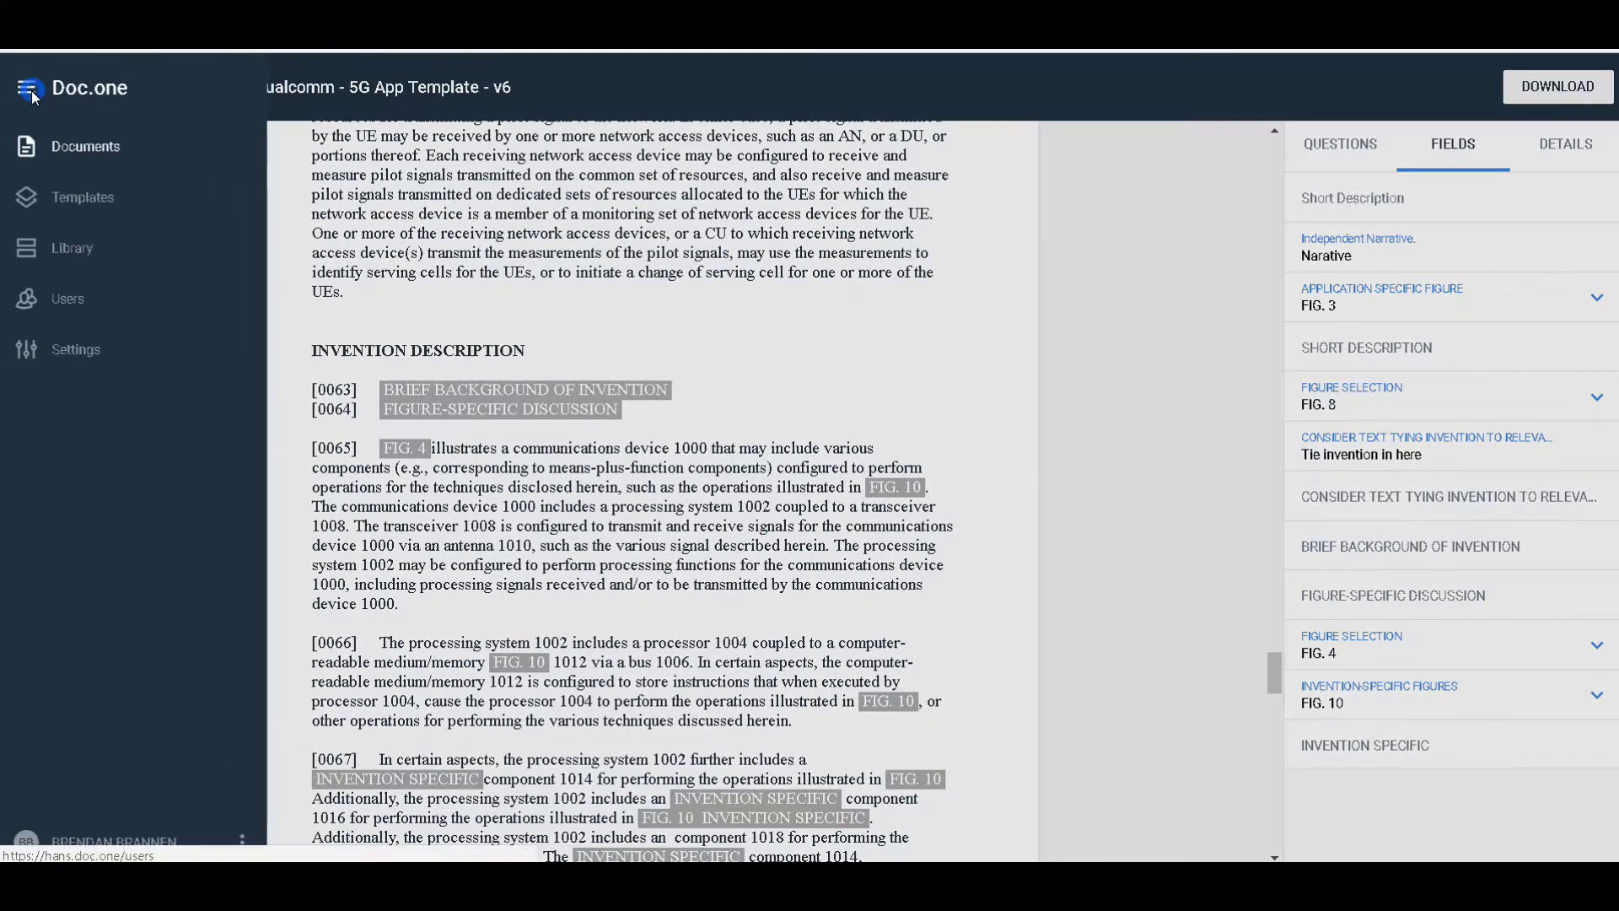
{"action": "left_click", "coordinate": [103, 197]}
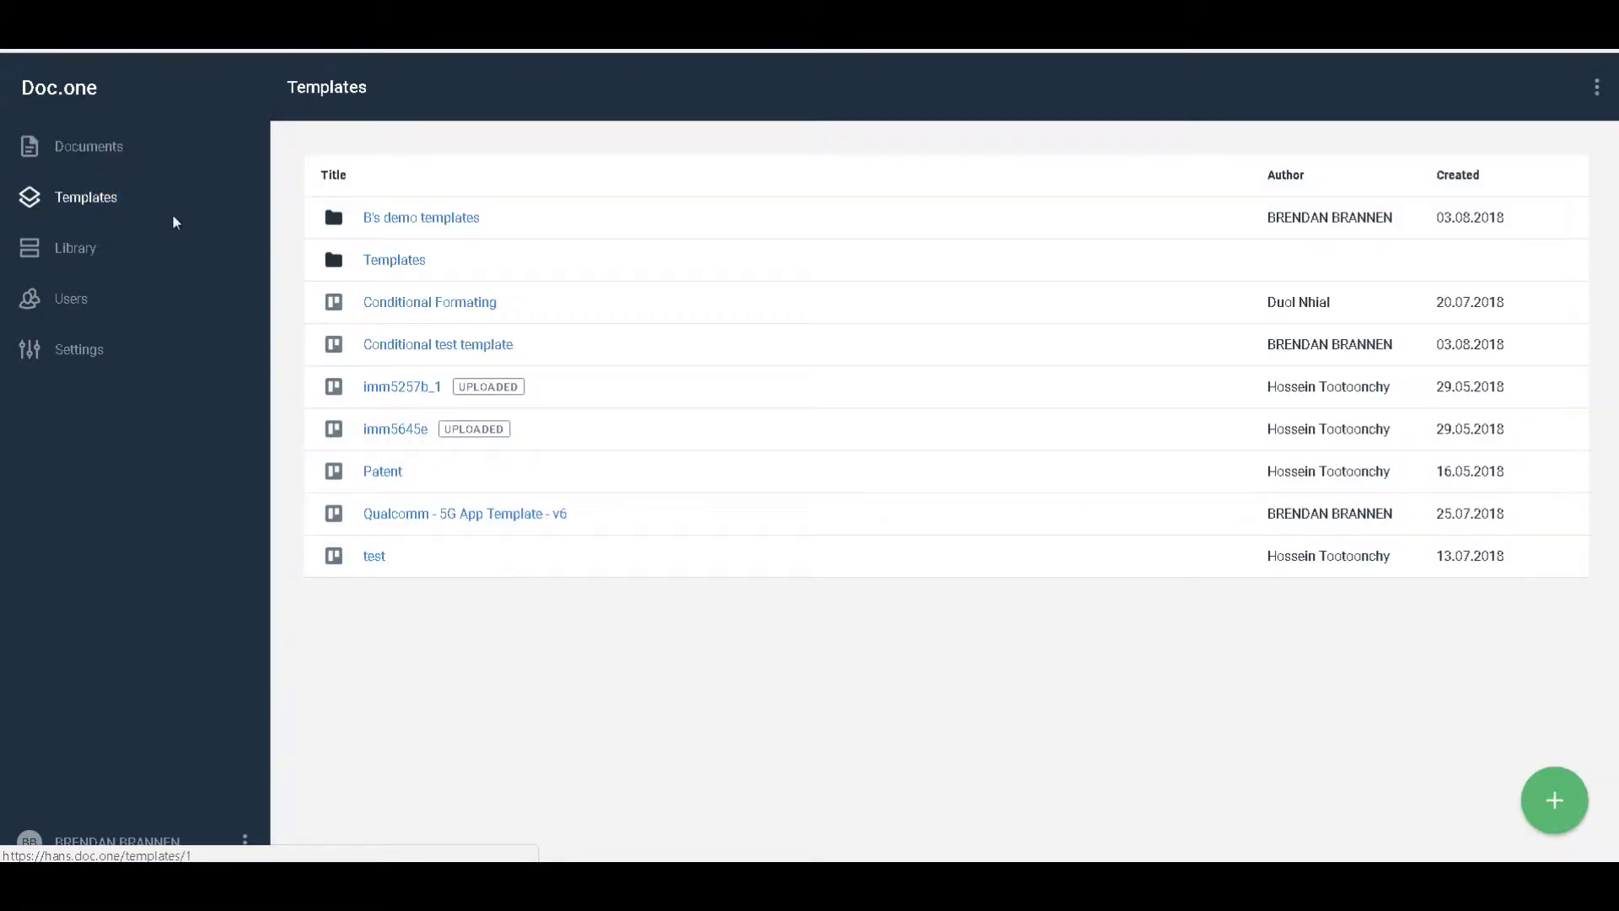
{"action": "left_click", "coordinate": [534, 511]}
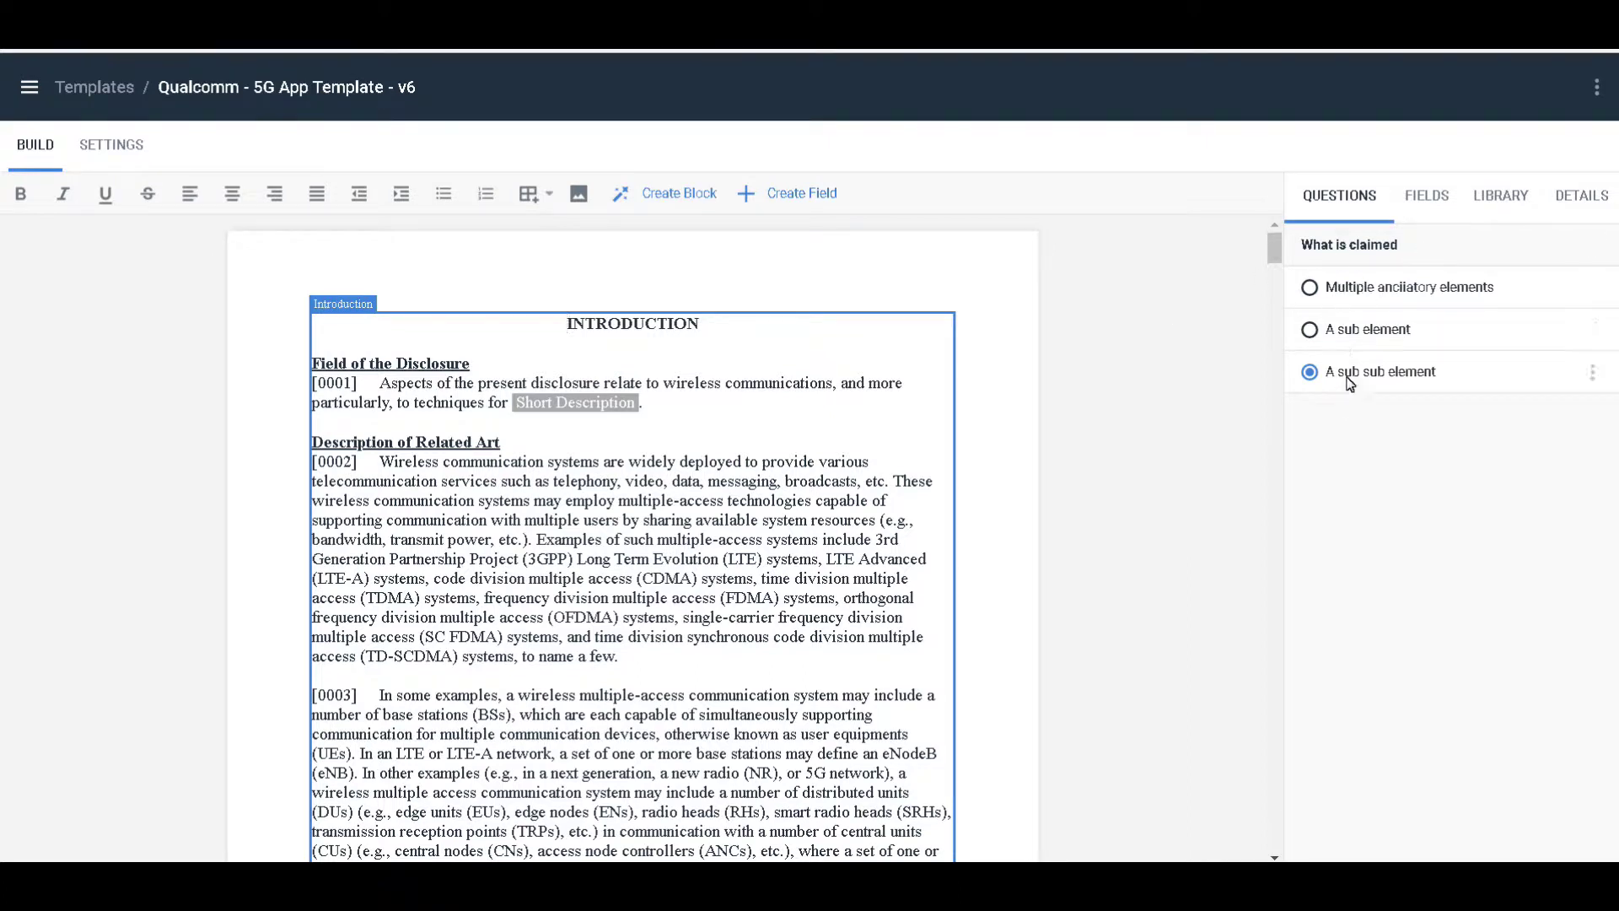
{"action": "left_click", "coordinate": [1430, 199]}
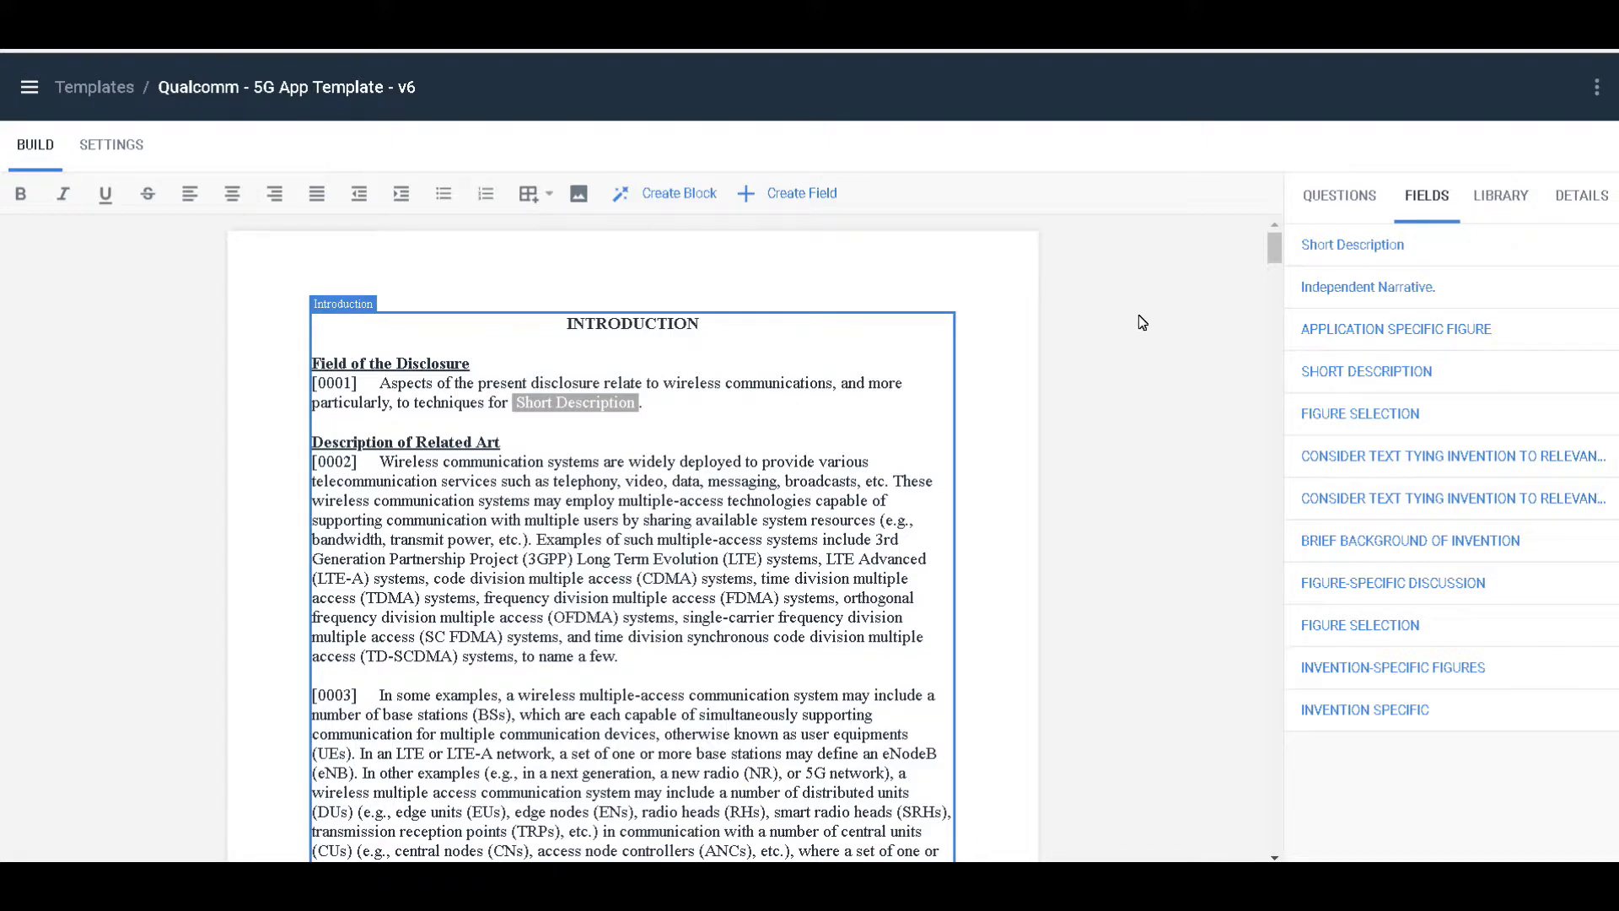
{"action": "scroll", "coordinate": [919, 426], "scroll_direction": "down", "scroll_amount": 8}
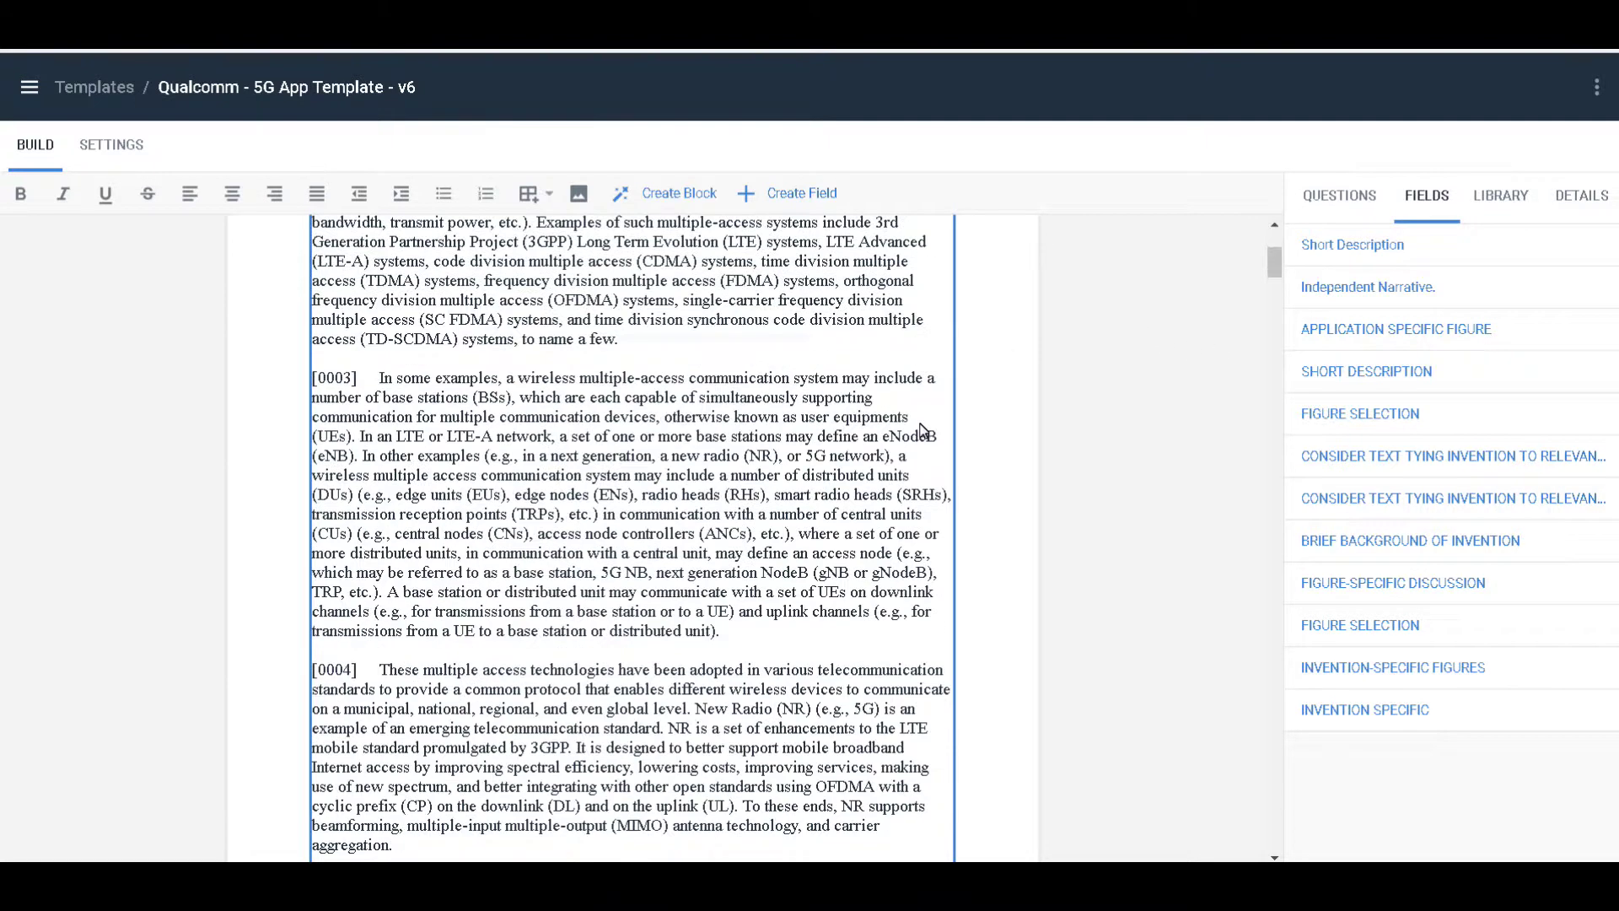
{"action": "scroll", "coordinate": [922, 427], "scroll_direction": "up", "scroll_amount": 8}
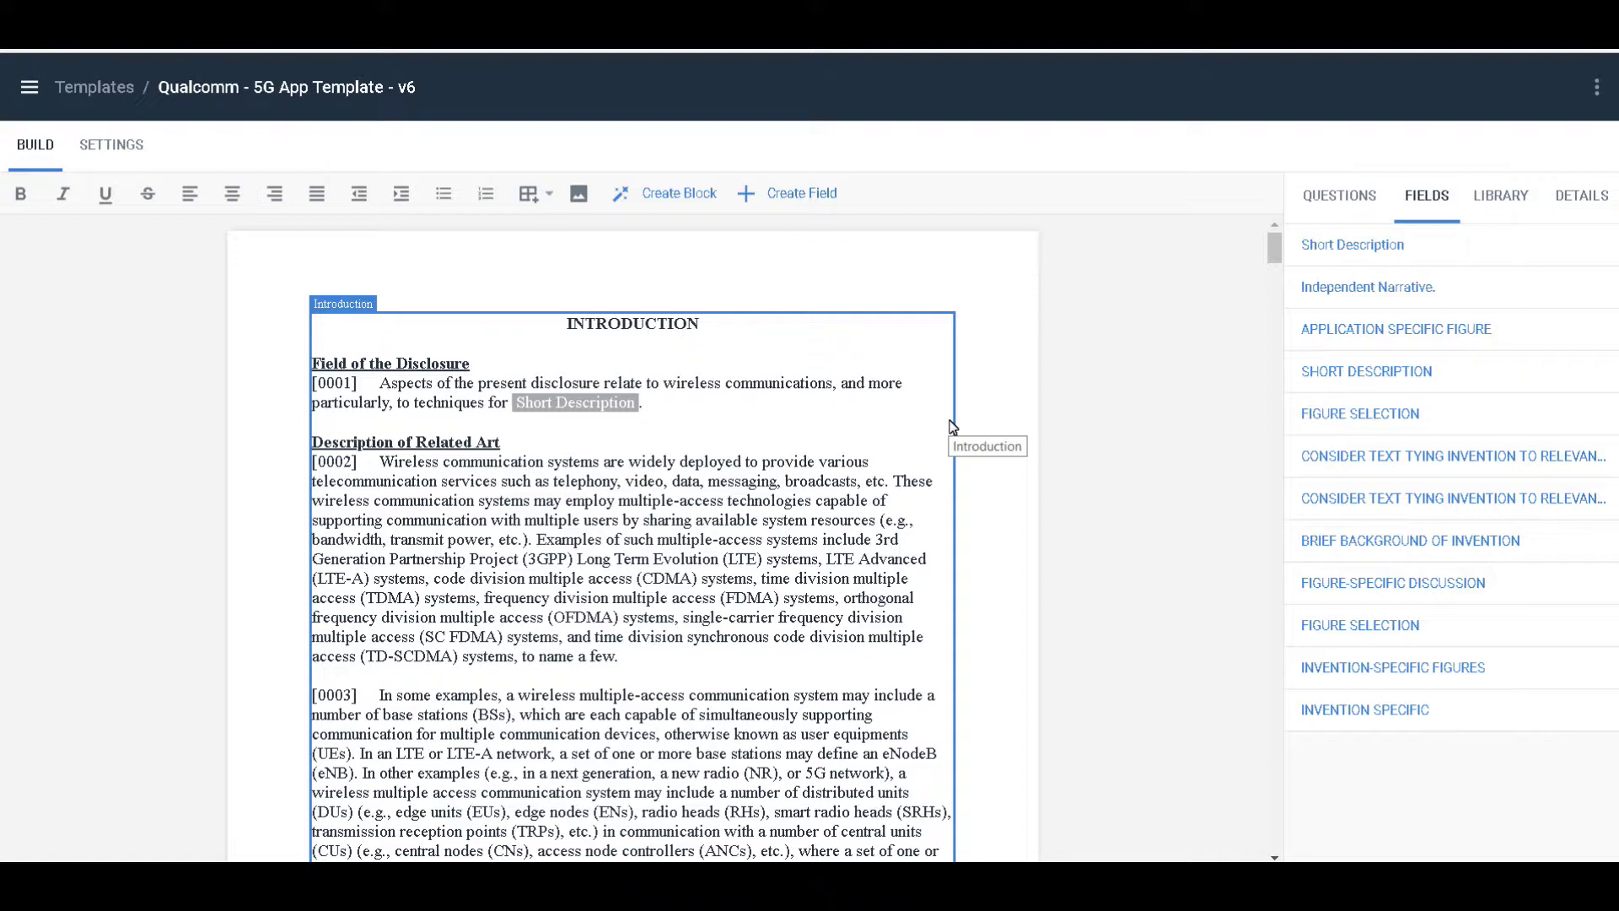
{"action": "key", "text": "End"}
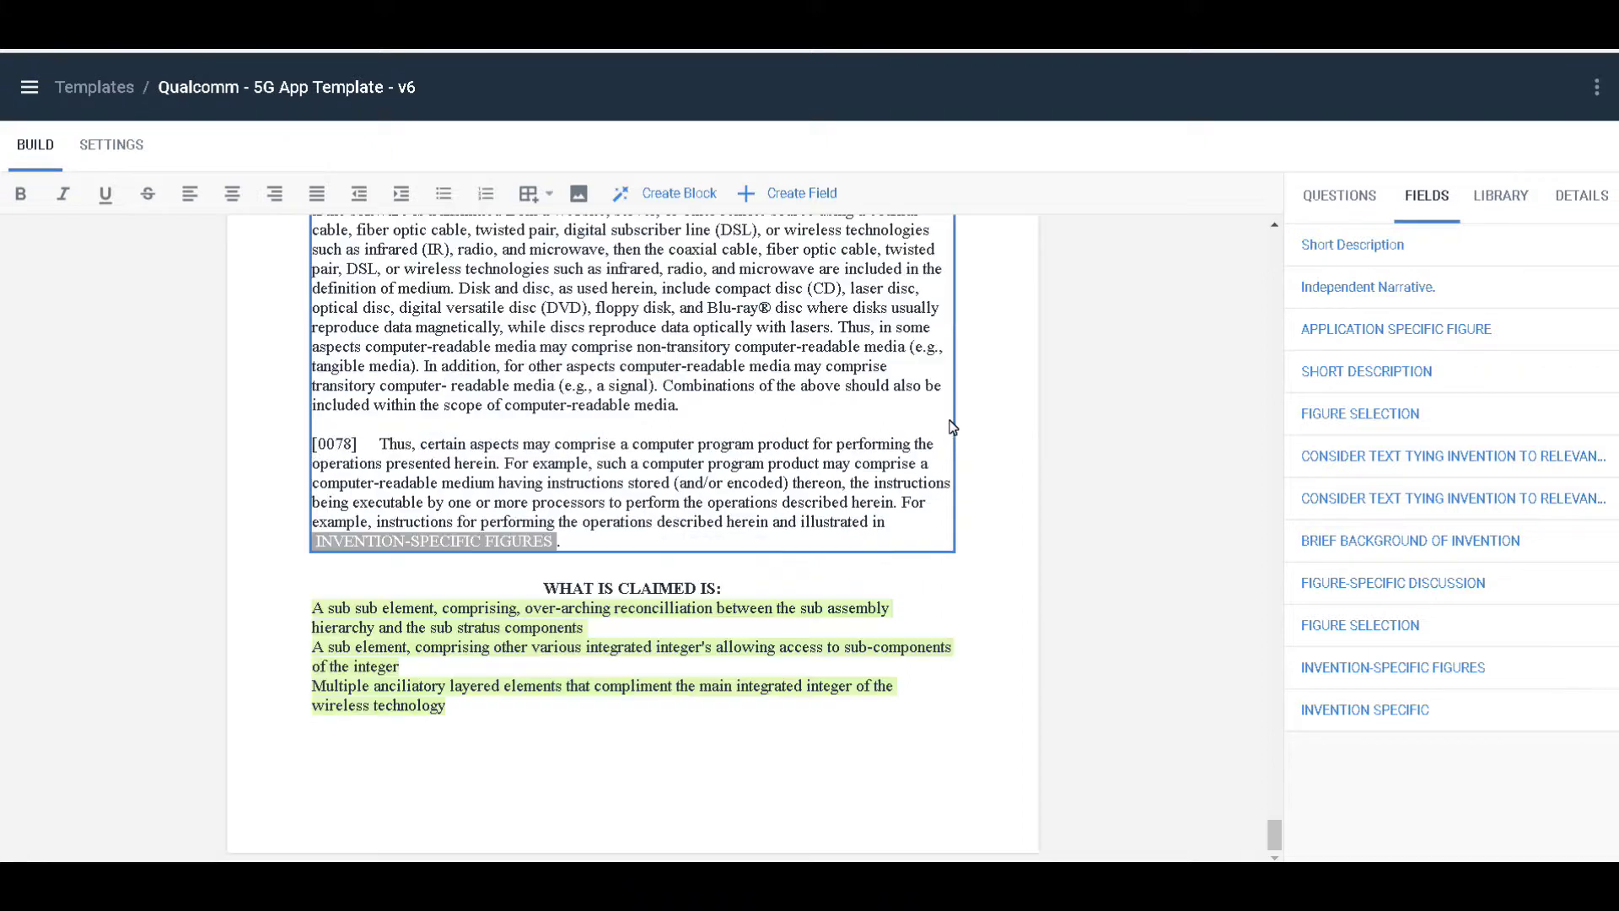
Step: Create a new template titled "Test for video education"
{"action": "left_click", "coordinate": [29, 87]}
{"action": "left_click", "coordinate": [59, 204]}
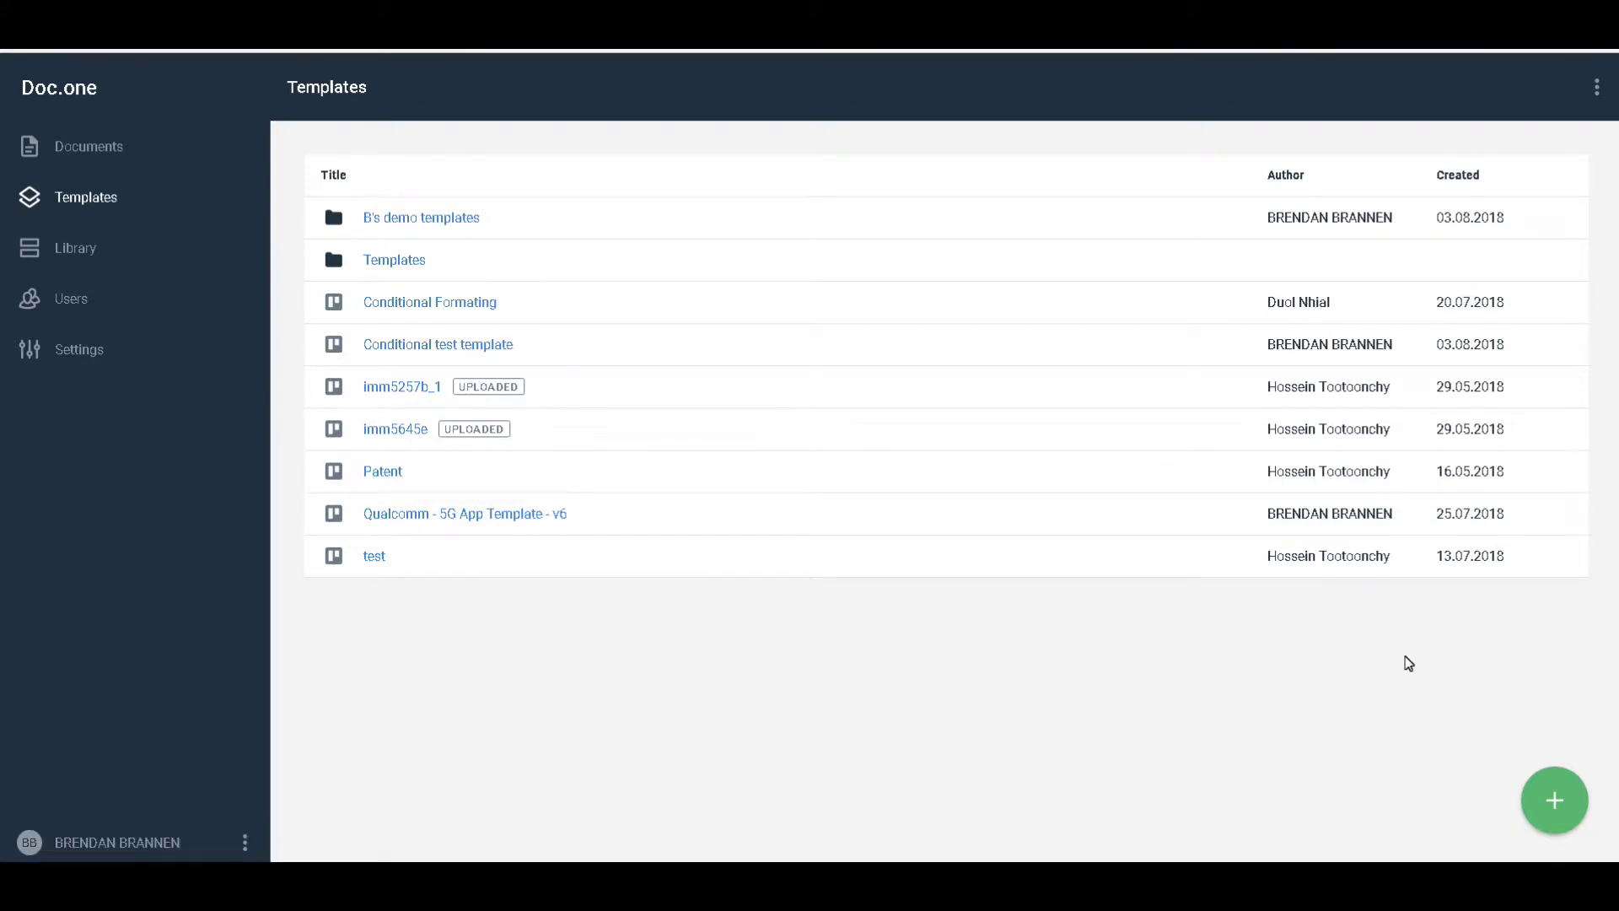
{"action": "left_click", "coordinate": [1549, 810]}
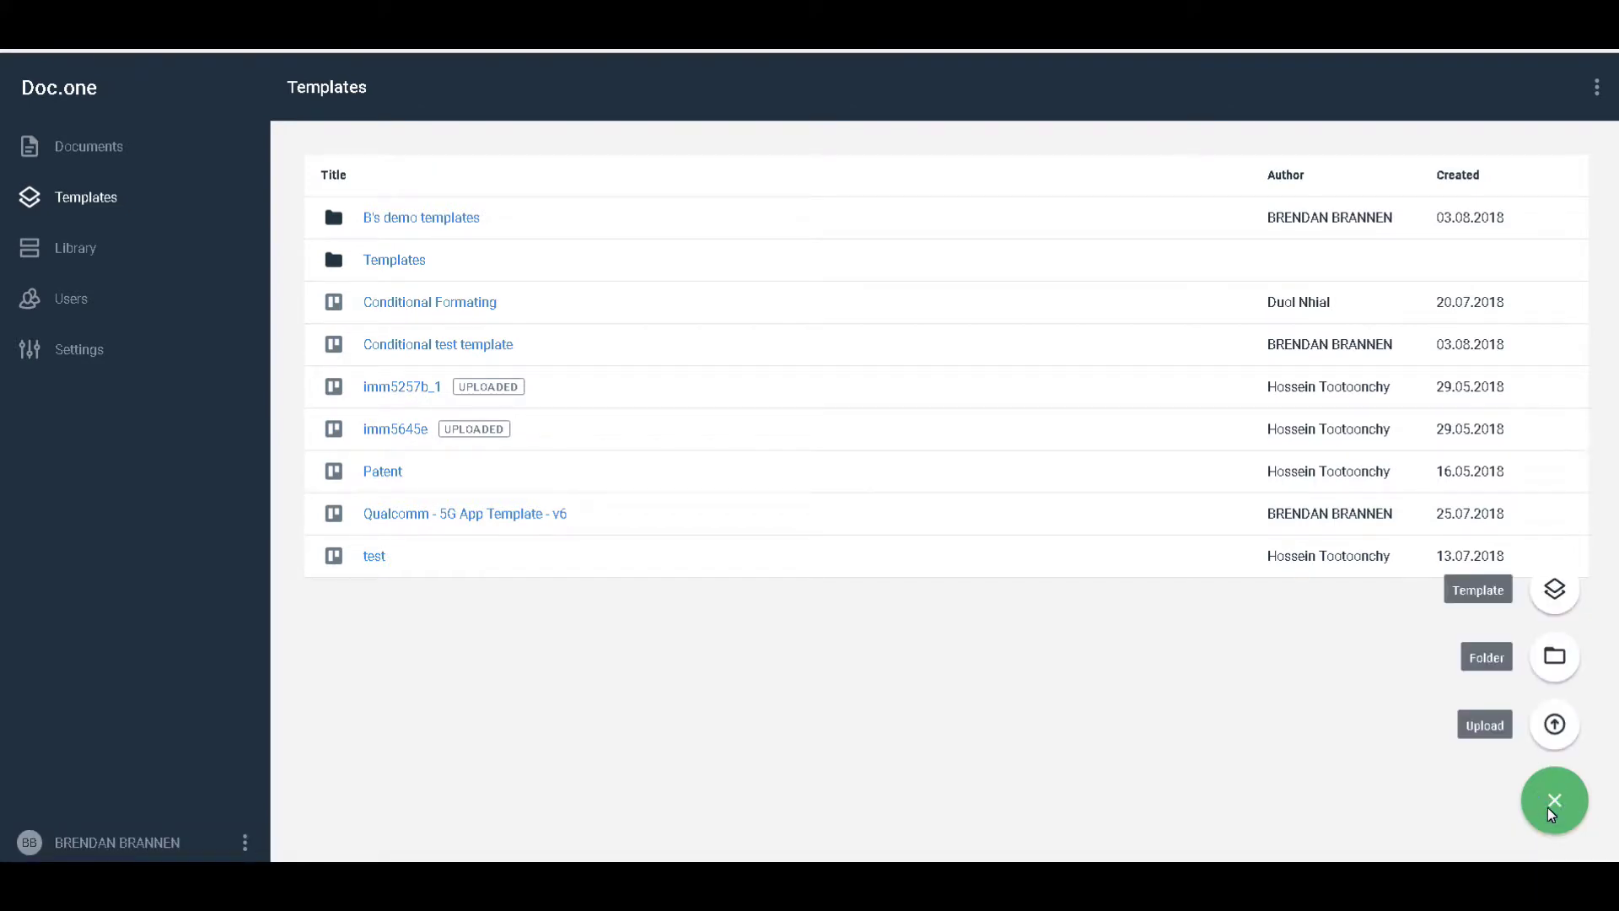
{"action": "left_click", "coordinate": [1557, 595]}
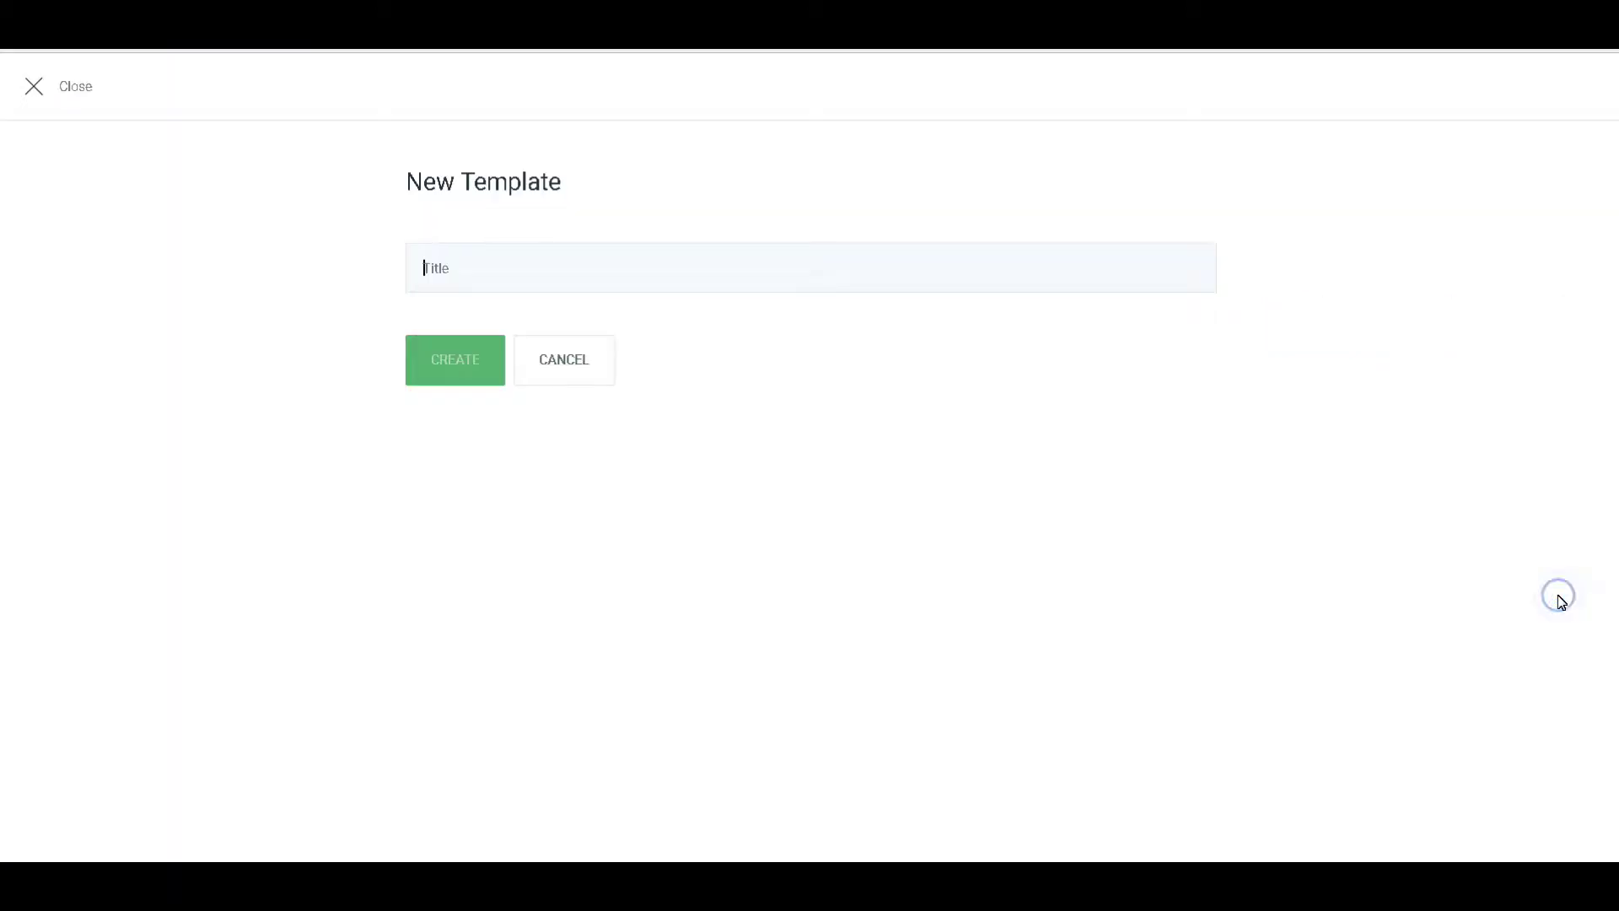
{"action": "type", "text": "Test for video ed"}
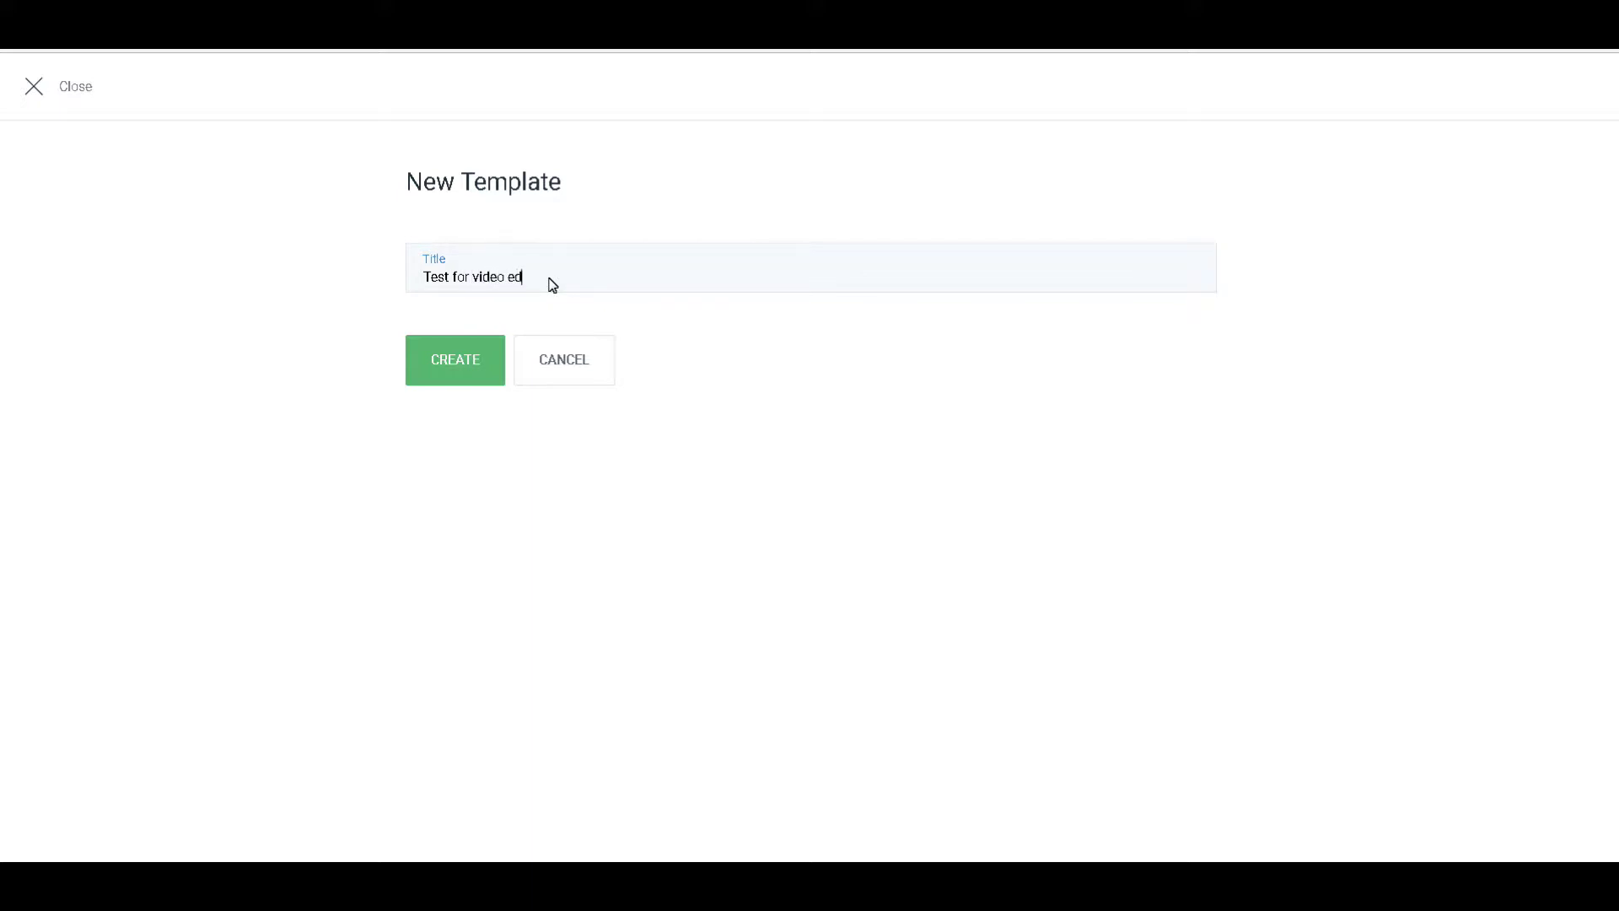
{"action": "type", "text": "ucation"}
{"action": "left_click", "coordinate": [462, 371]}
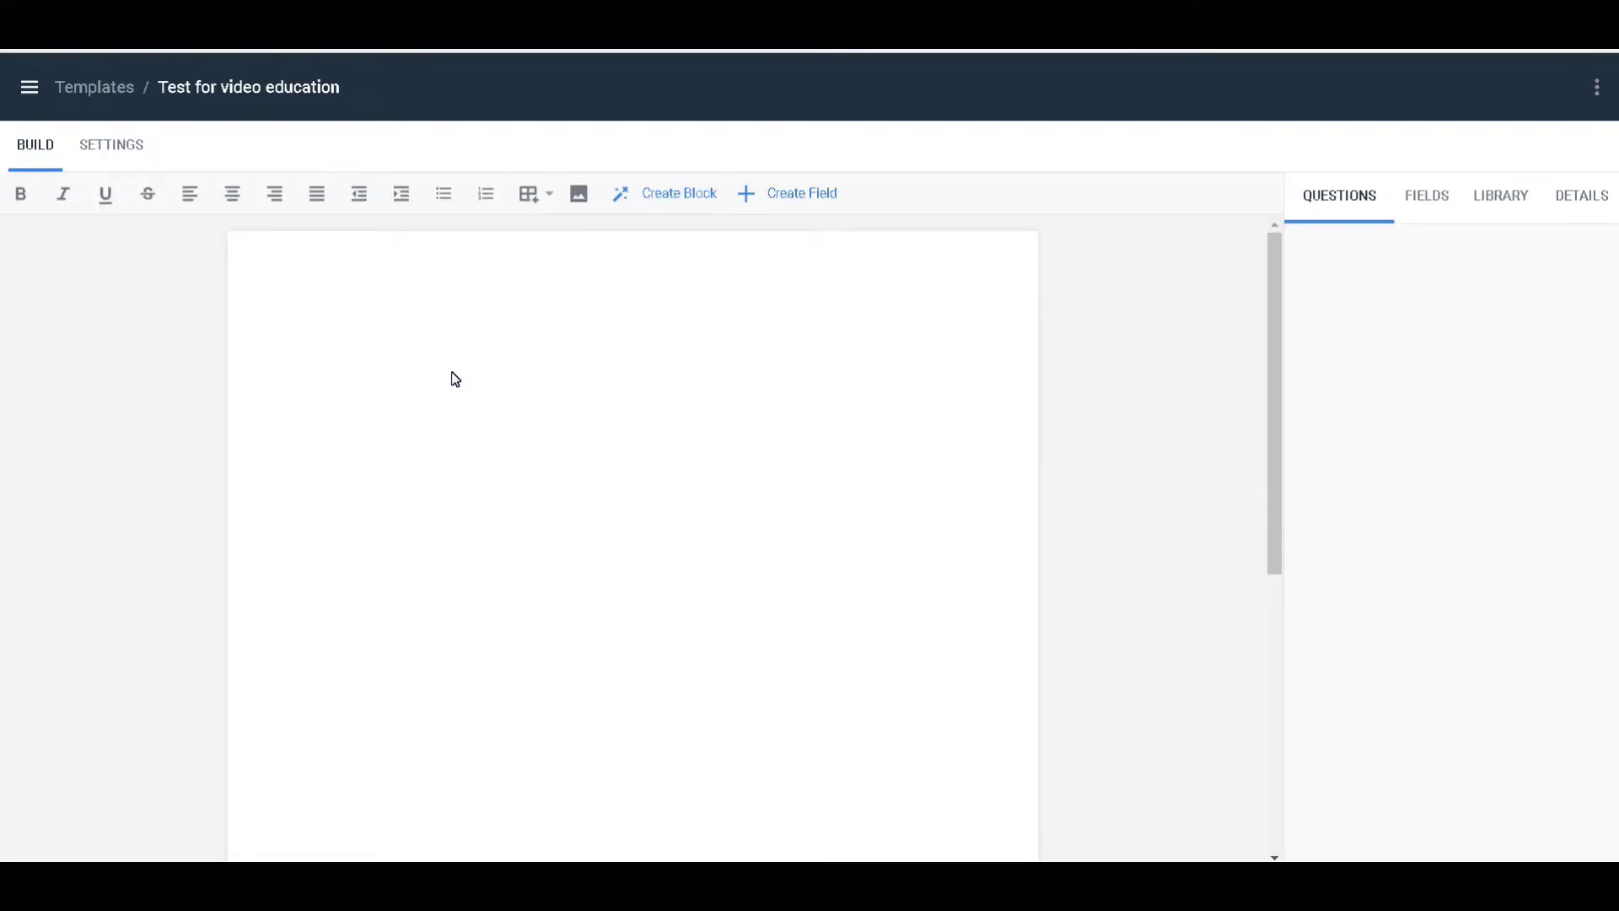
Step: Insert the three-item "Steps for reviewing data for migration:" text into the blank template and make its heading centered and bold
{"action": "type", "text": "Steps for reviewing data for migration: 1.\tRequest a sample of the client’s data. If the client is using a legacy software, you should schedule a screenshare to review their current database. Upon review the client will have to provide a csv (if possible) of the data that they would like to have moved. If the client’s software provider does not provide a csv of the data, the client should share the backup SQL database. All data provided in csv will need to be mapped by the client. 2.\tOnce data is received the CAM will review it and provide the client with an approximate number of hours required to migrate it and the associated additional mapping and migration. If the client would like to map the data themselves, they may do so, which will allow them to save on the migration costs that we will charge them. 3.\tThe Client will be required to approve the quote and will be charged the full amount upfront. If the migration adds up to less hours than originally quoted the client will be credited the balance towards their subscription (very rare)."}
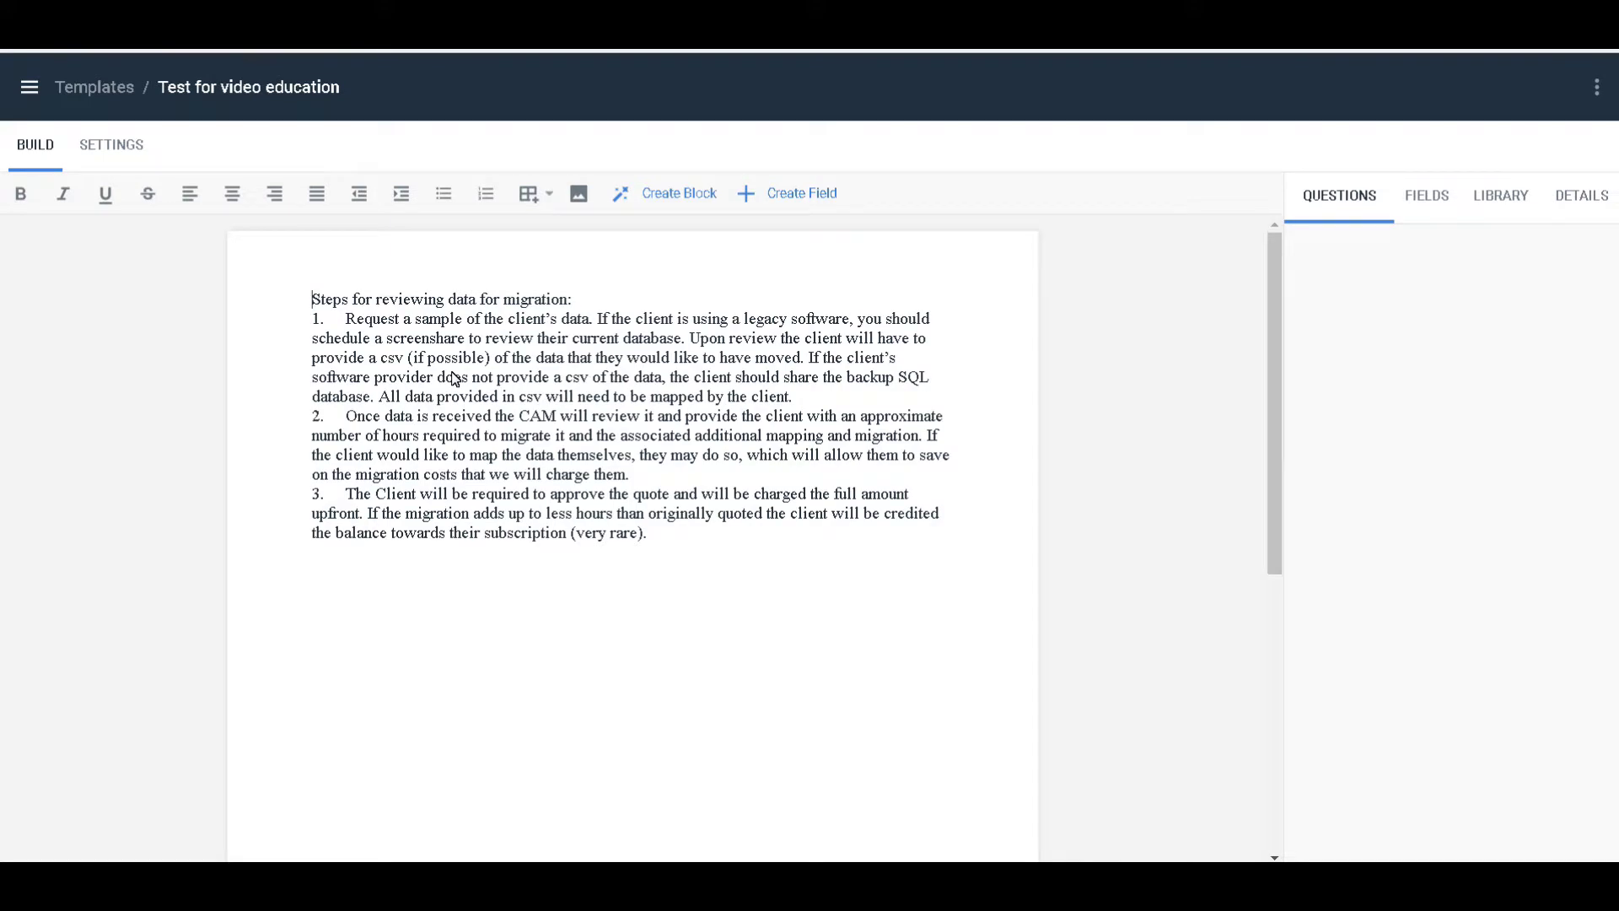
{"action": "left_click", "coordinate": [313, 299]}
{"action": "left_click_drag", "start_coordinate": [317, 305], "coordinate": [587, 309]}
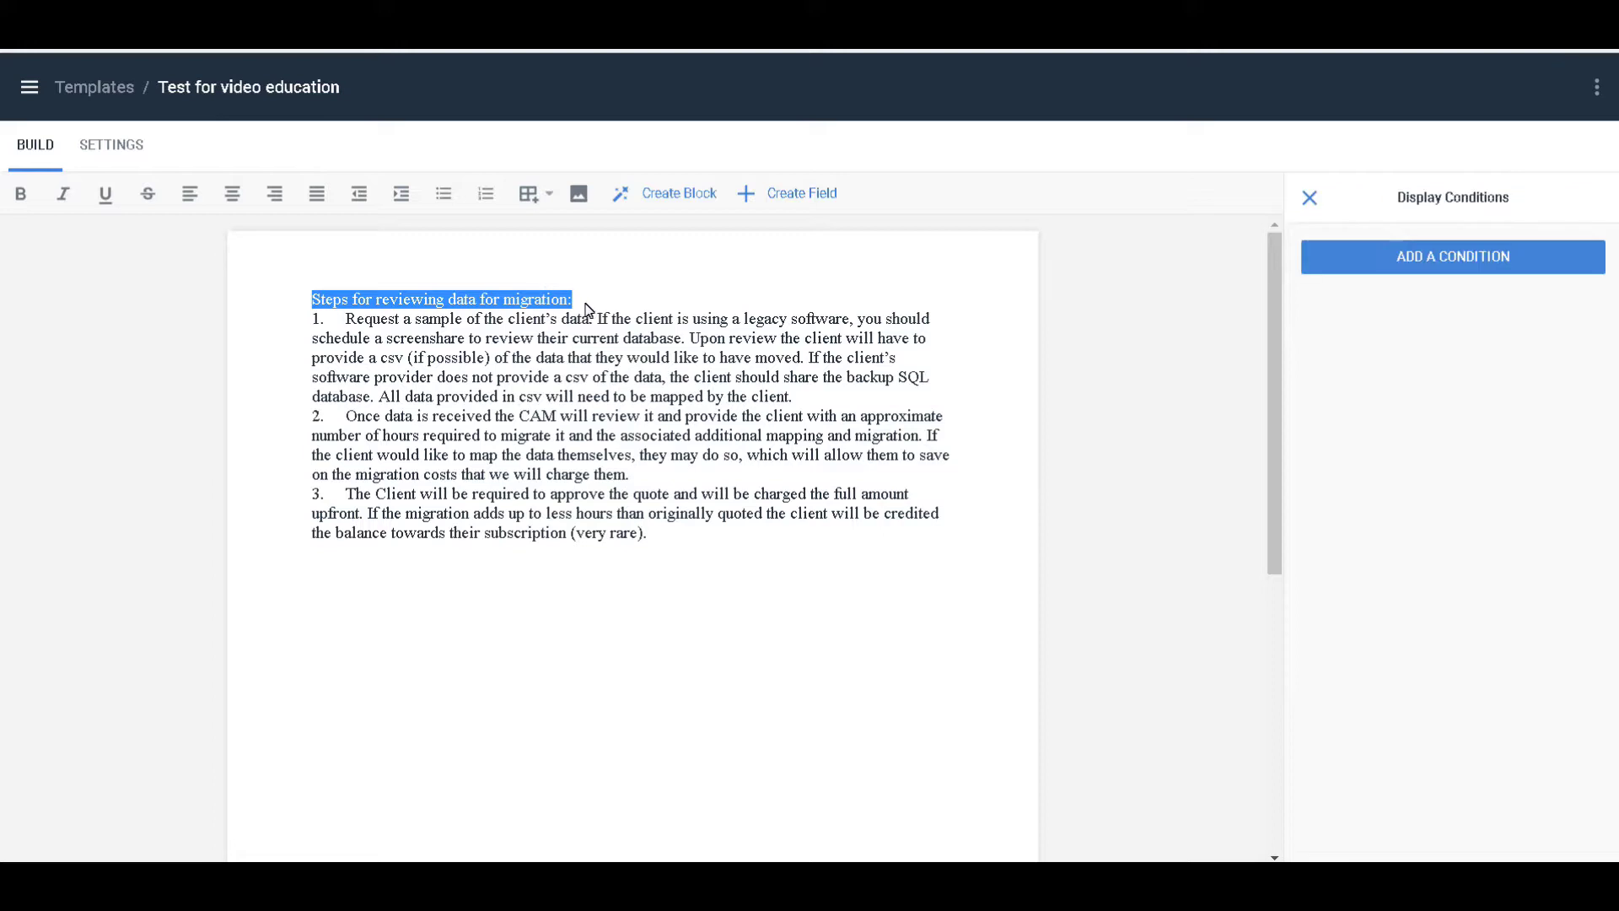
{"action": "left_click", "coordinate": [316, 200]}
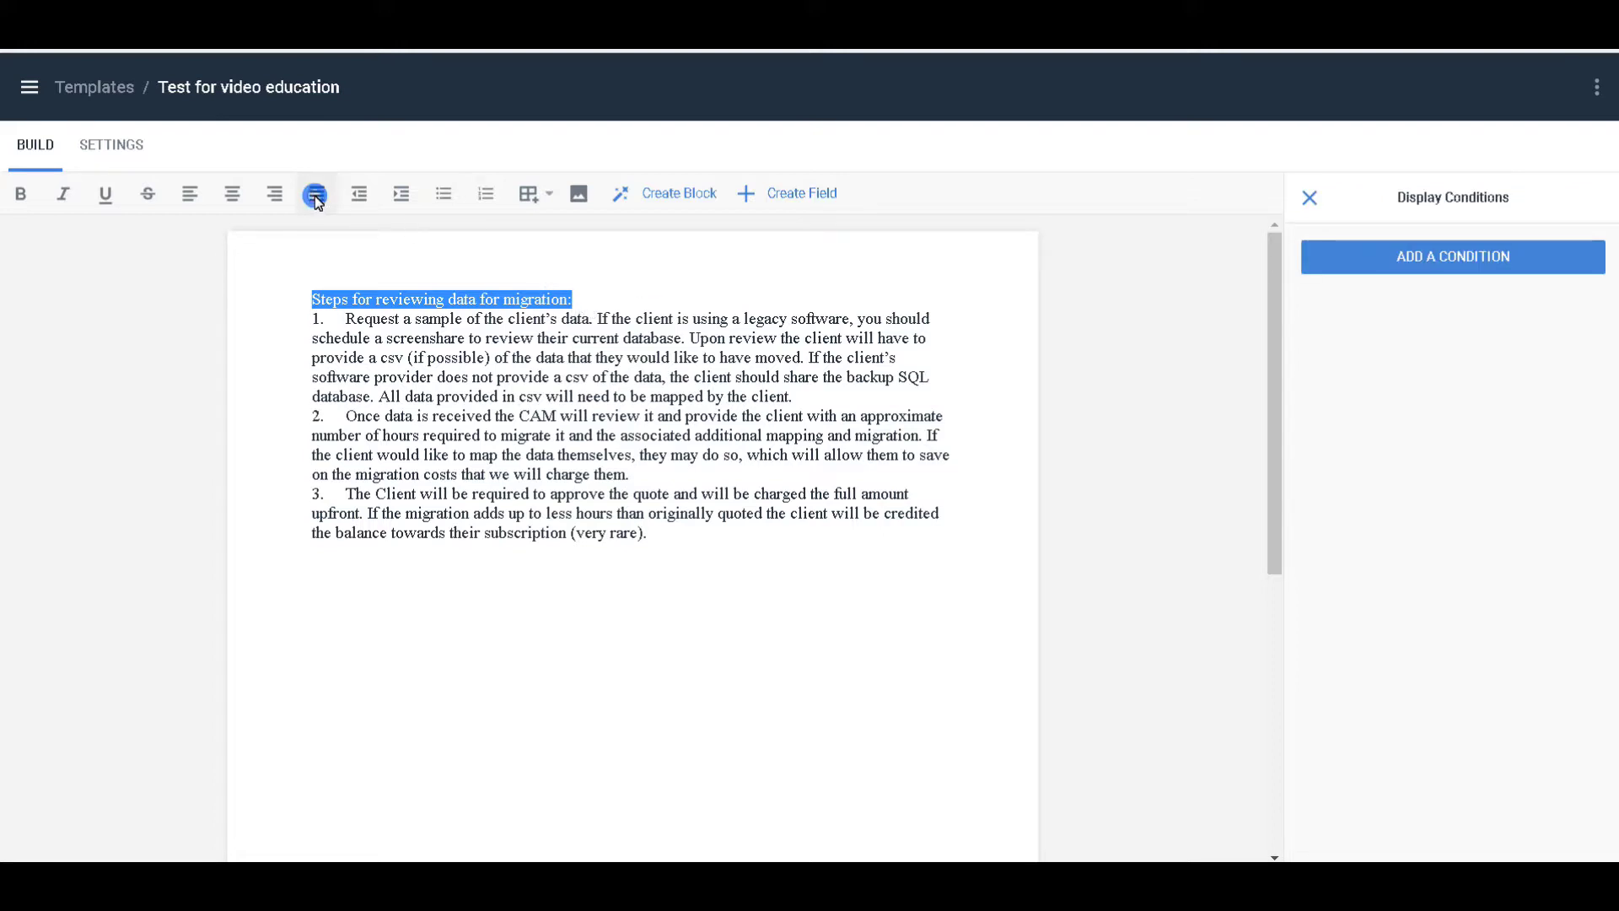
{"action": "left_click", "coordinate": [235, 202]}
{"action": "left_click", "coordinate": [18, 199]}
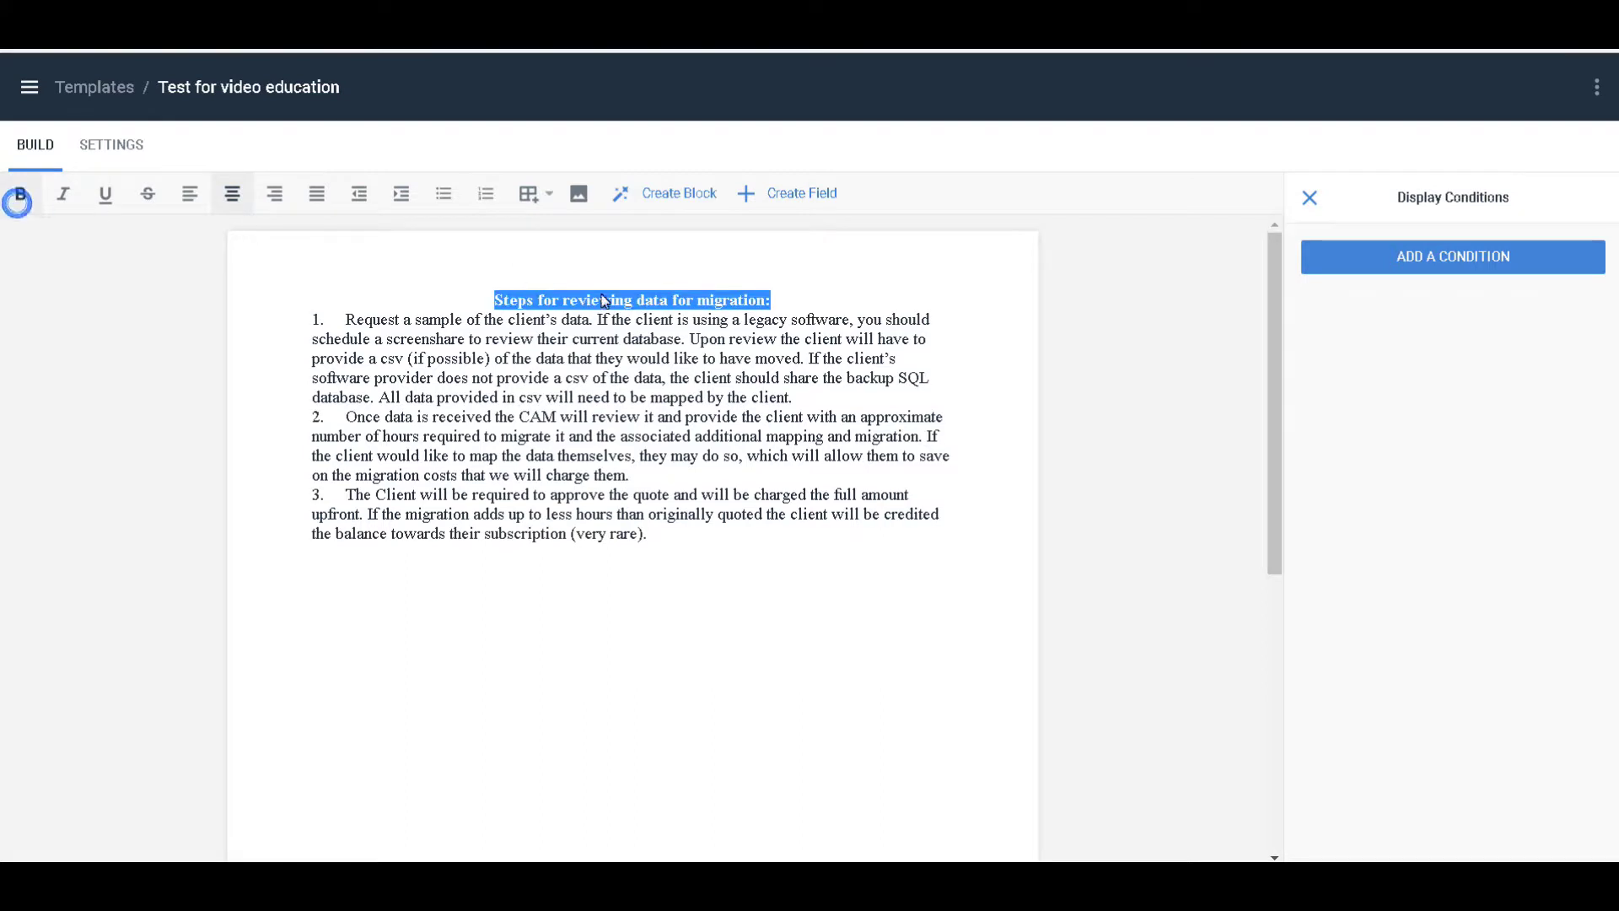
{"action": "left_click", "coordinate": [797, 305]}
{"action": "left_click", "coordinate": [775, 300]}
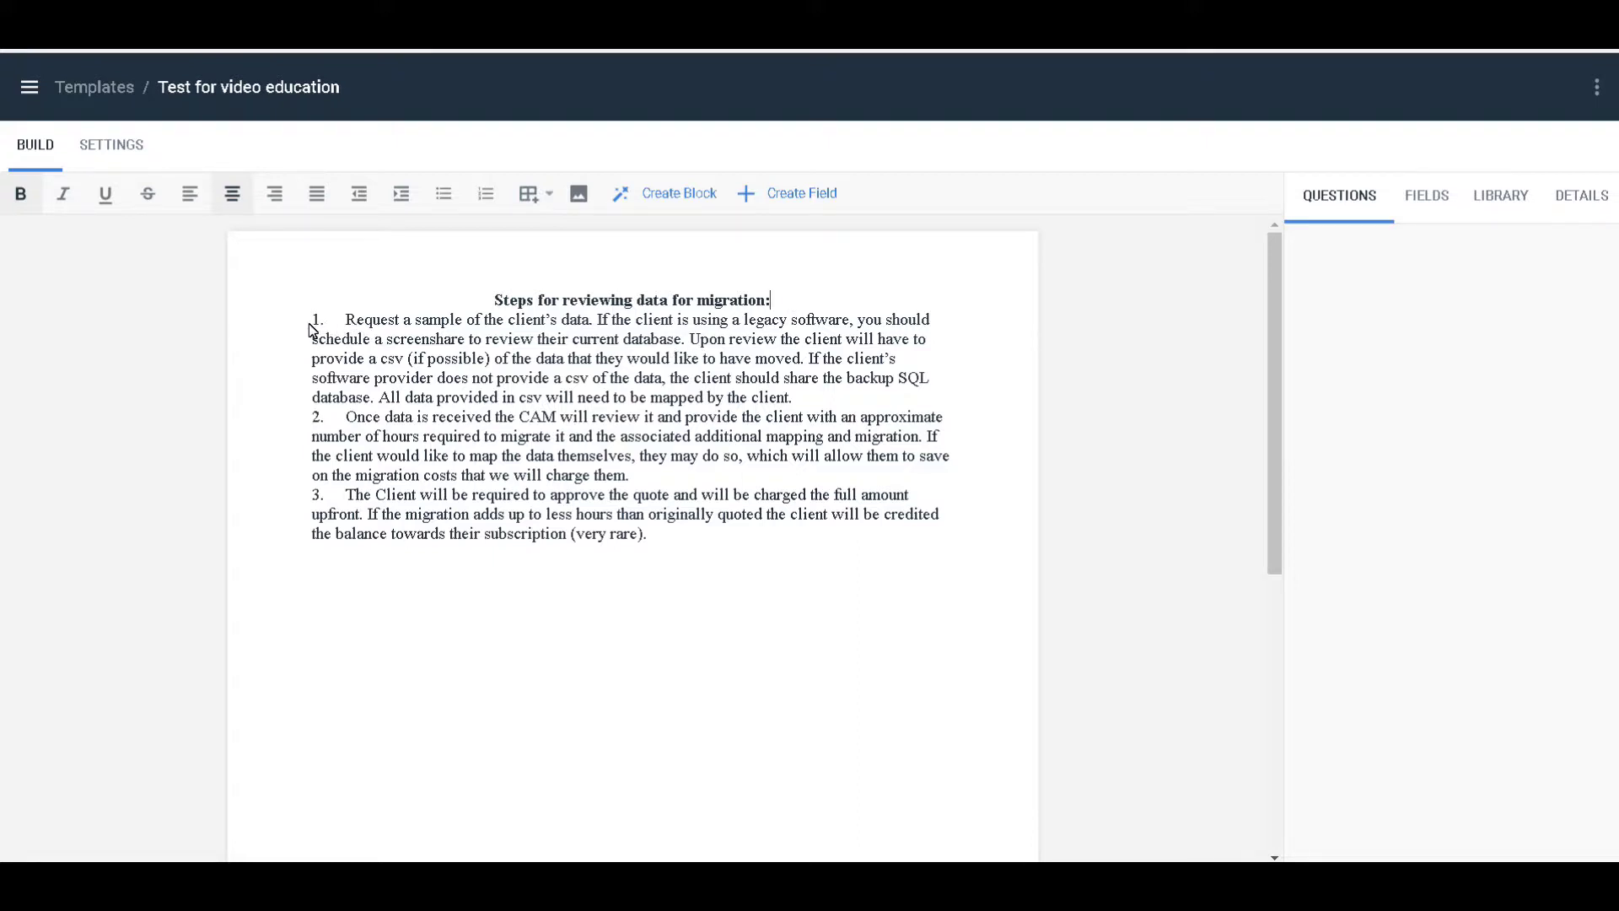
Step: Replace the word "Request" in item 1 with a text field titled "Request"
{"action": "double_click", "coordinate": [367, 326]}
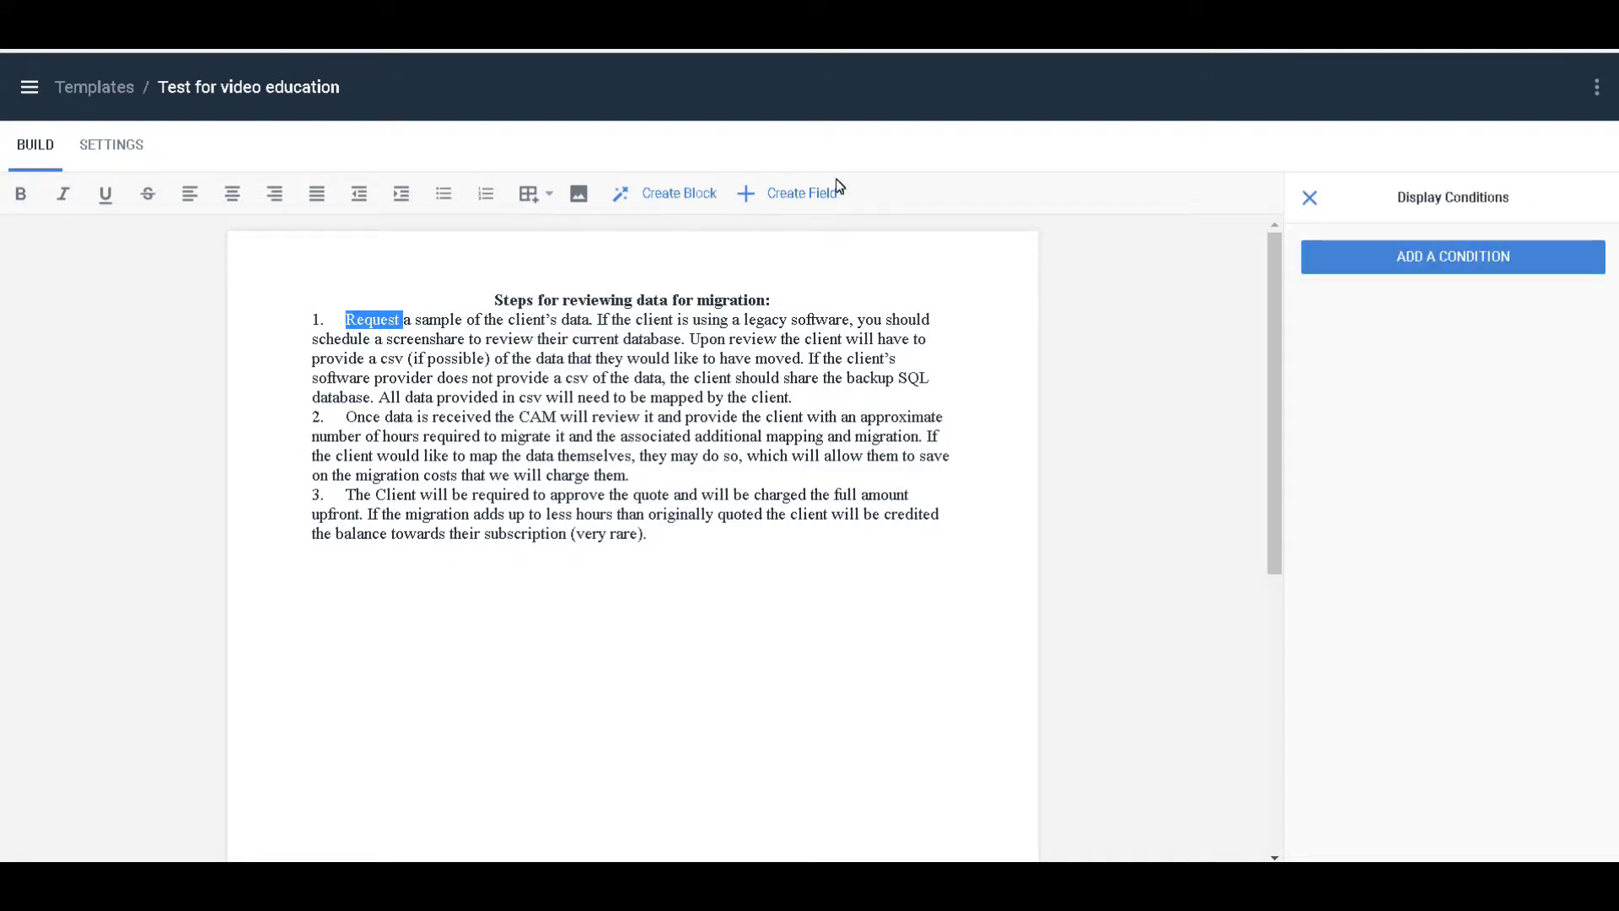
{"action": "left_click", "coordinate": [815, 206]}
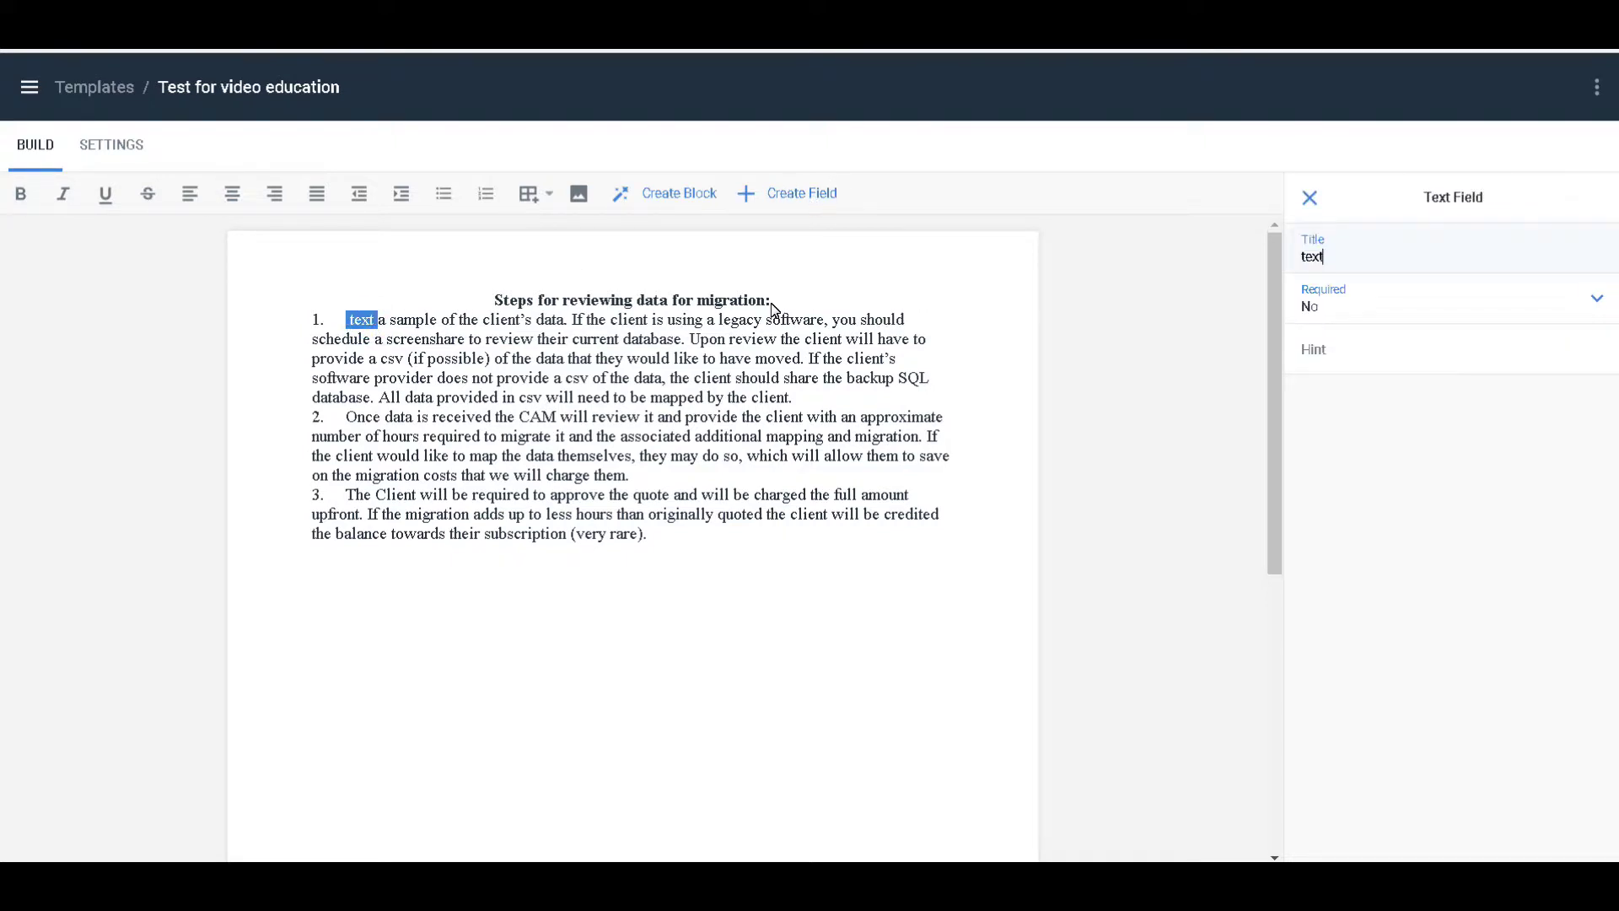
{"action": "left_click_drag", "start_coordinate": [1359, 258], "coordinate": [1271, 258]}
{"action": "type", "text": "Re"}
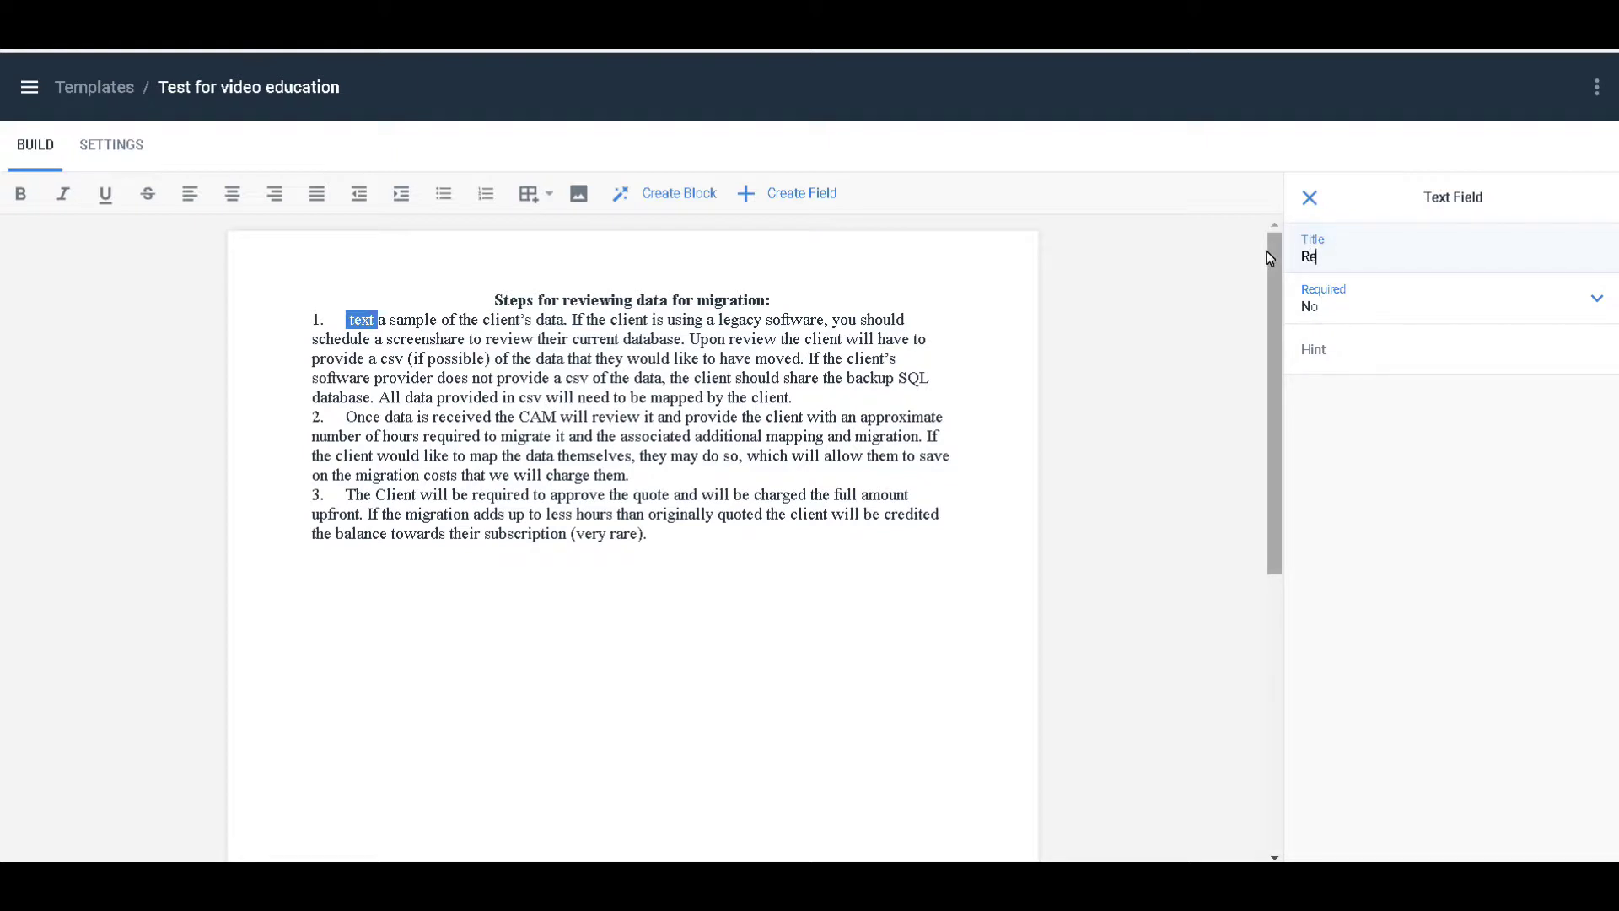
{"action": "type", "text": "quest"}
{"action": "left_click", "coordinate": [1369, 466]}
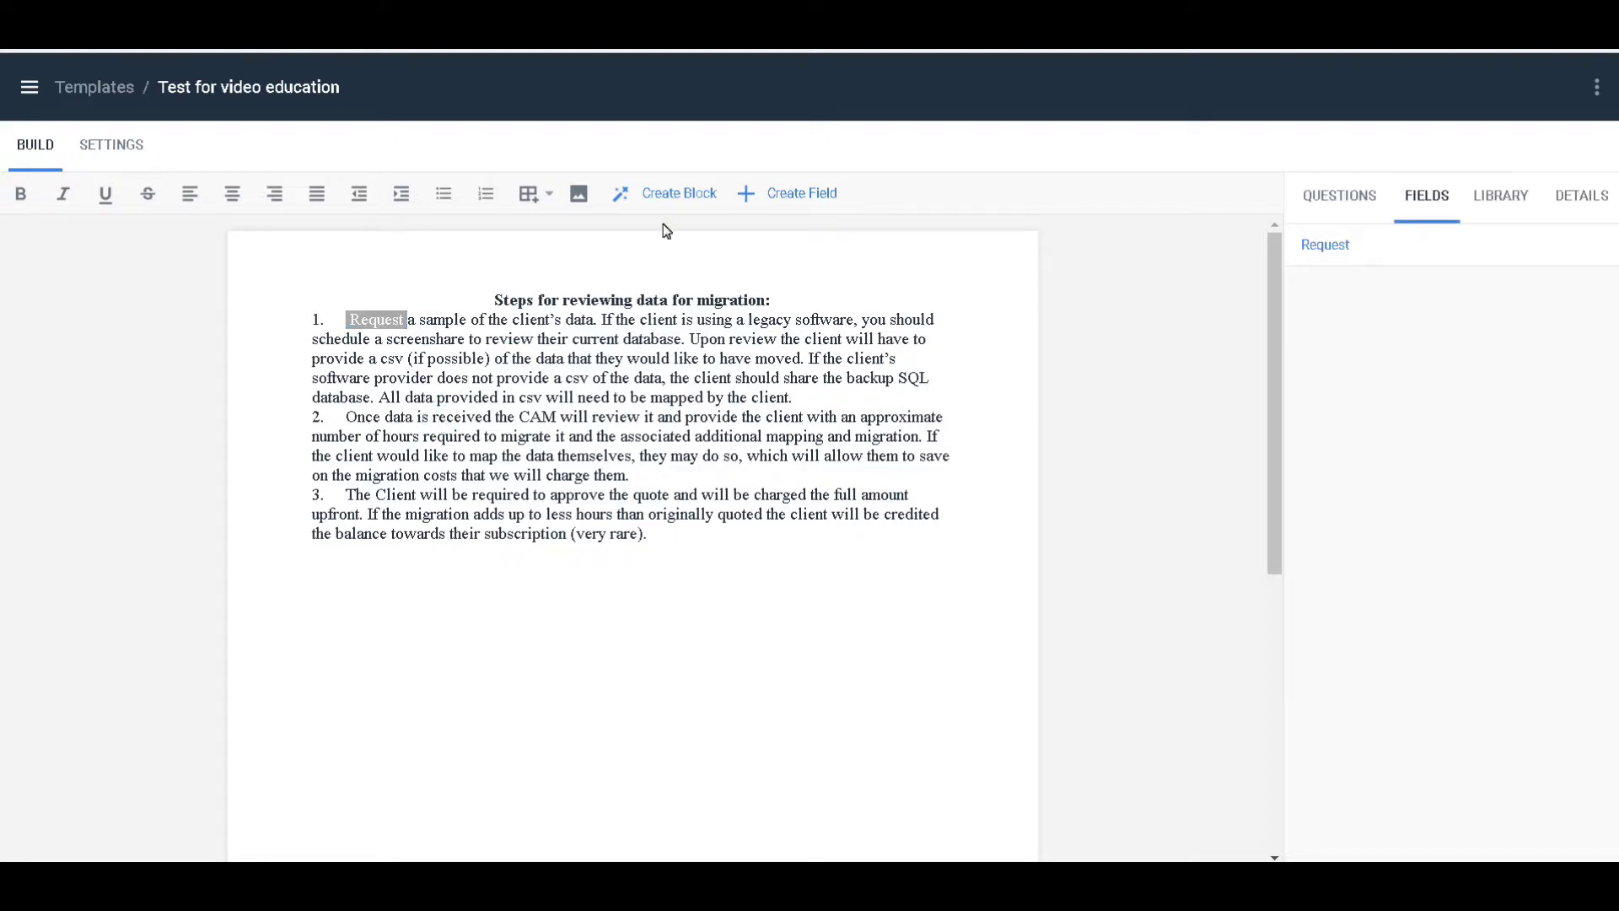
Step: Replace the word "Once" in item 2 with a date field and look over the available date formats without changing the format
{"action": "double_click", "coordinate": [364, 418]}
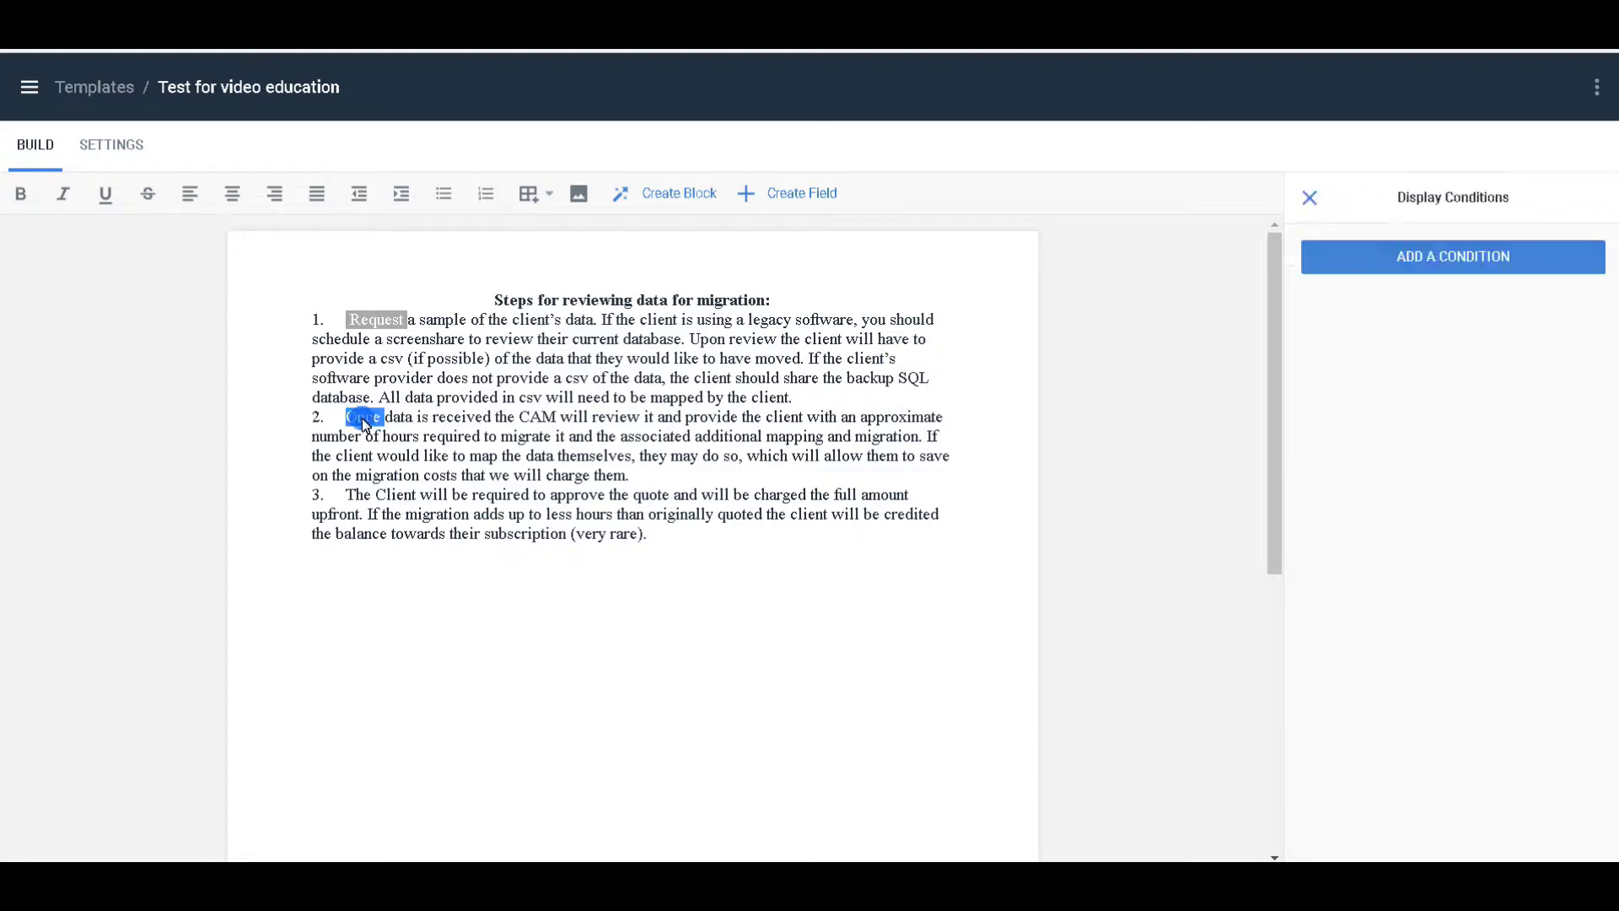
{"action": "left_click", "coordinate": [786, 197]}
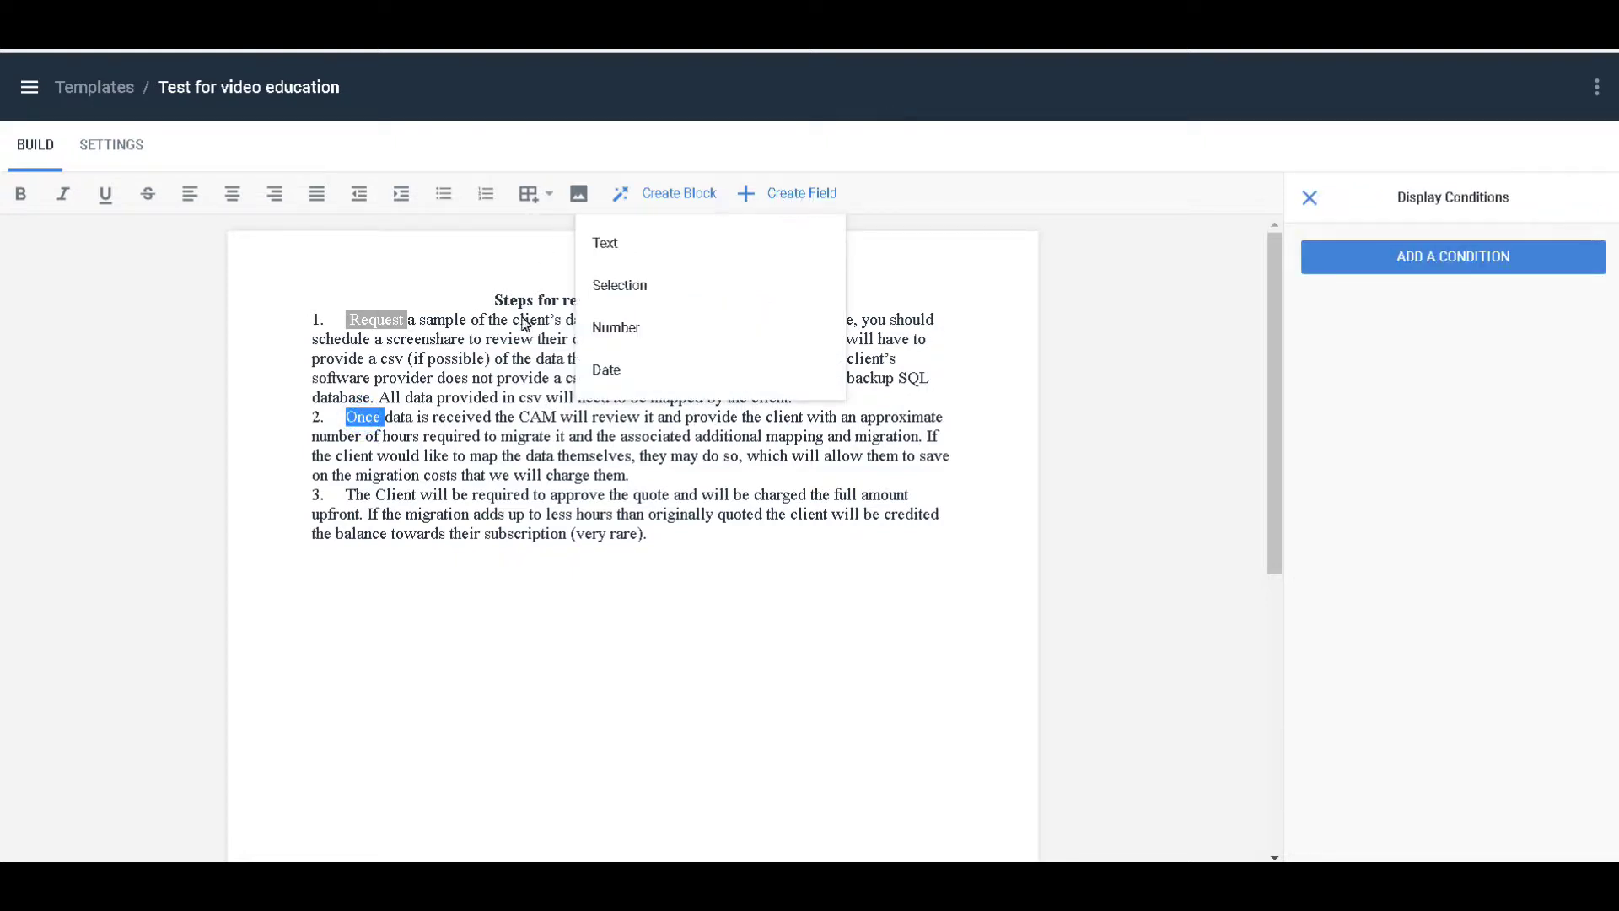
{"action": "left_click", "coordinate": [630, 373]}
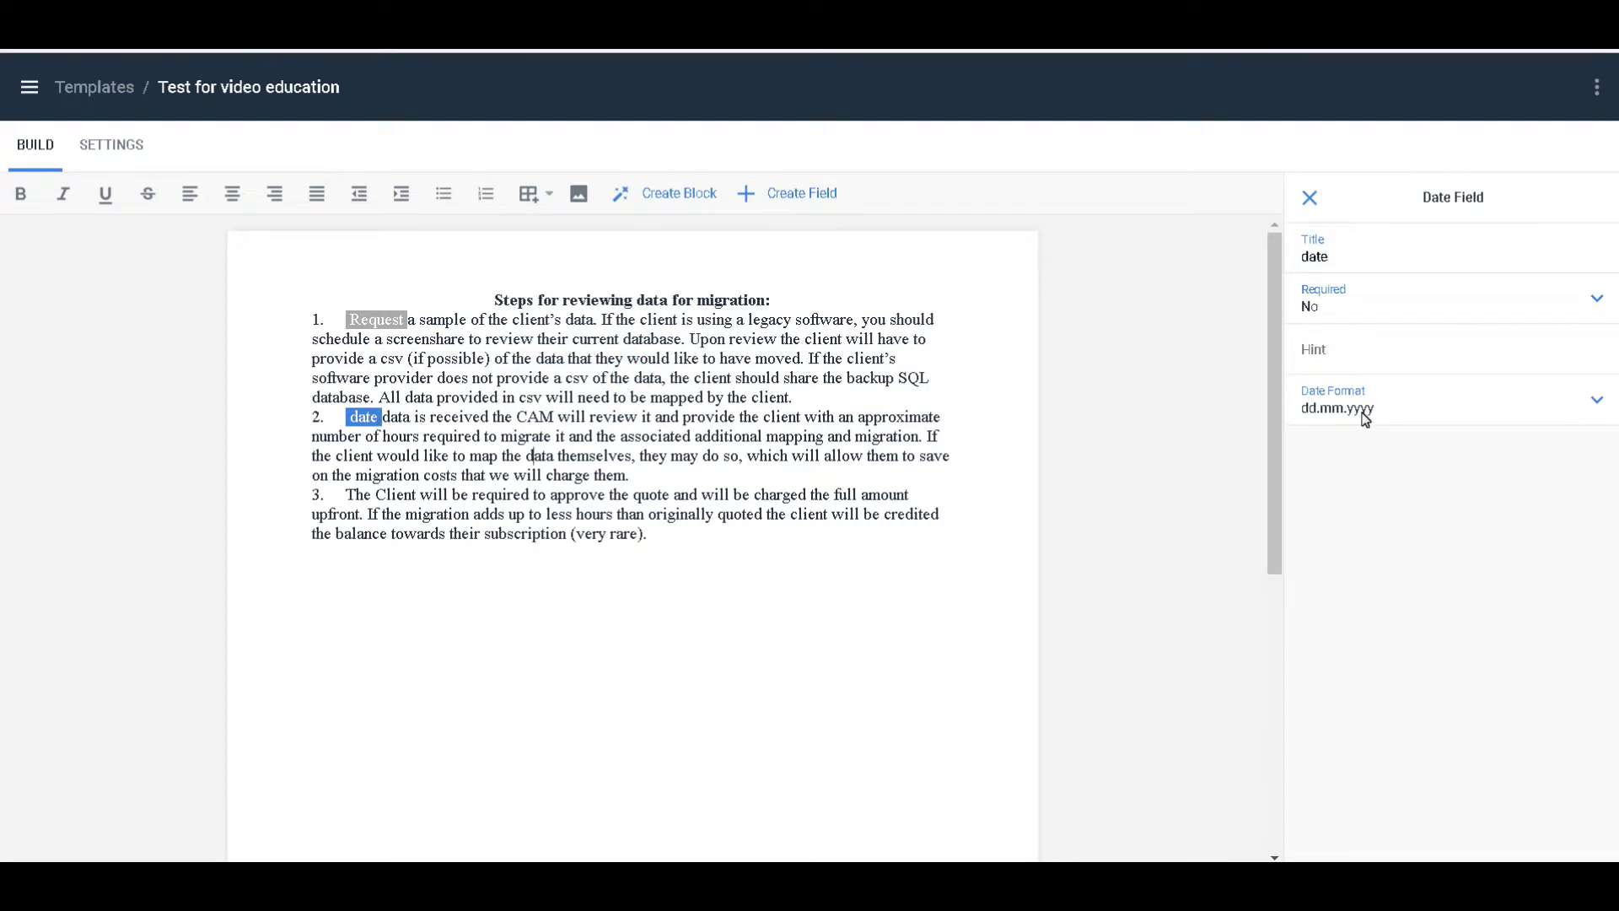
{"action": "left_click", "coordinate": [1596, 402]}
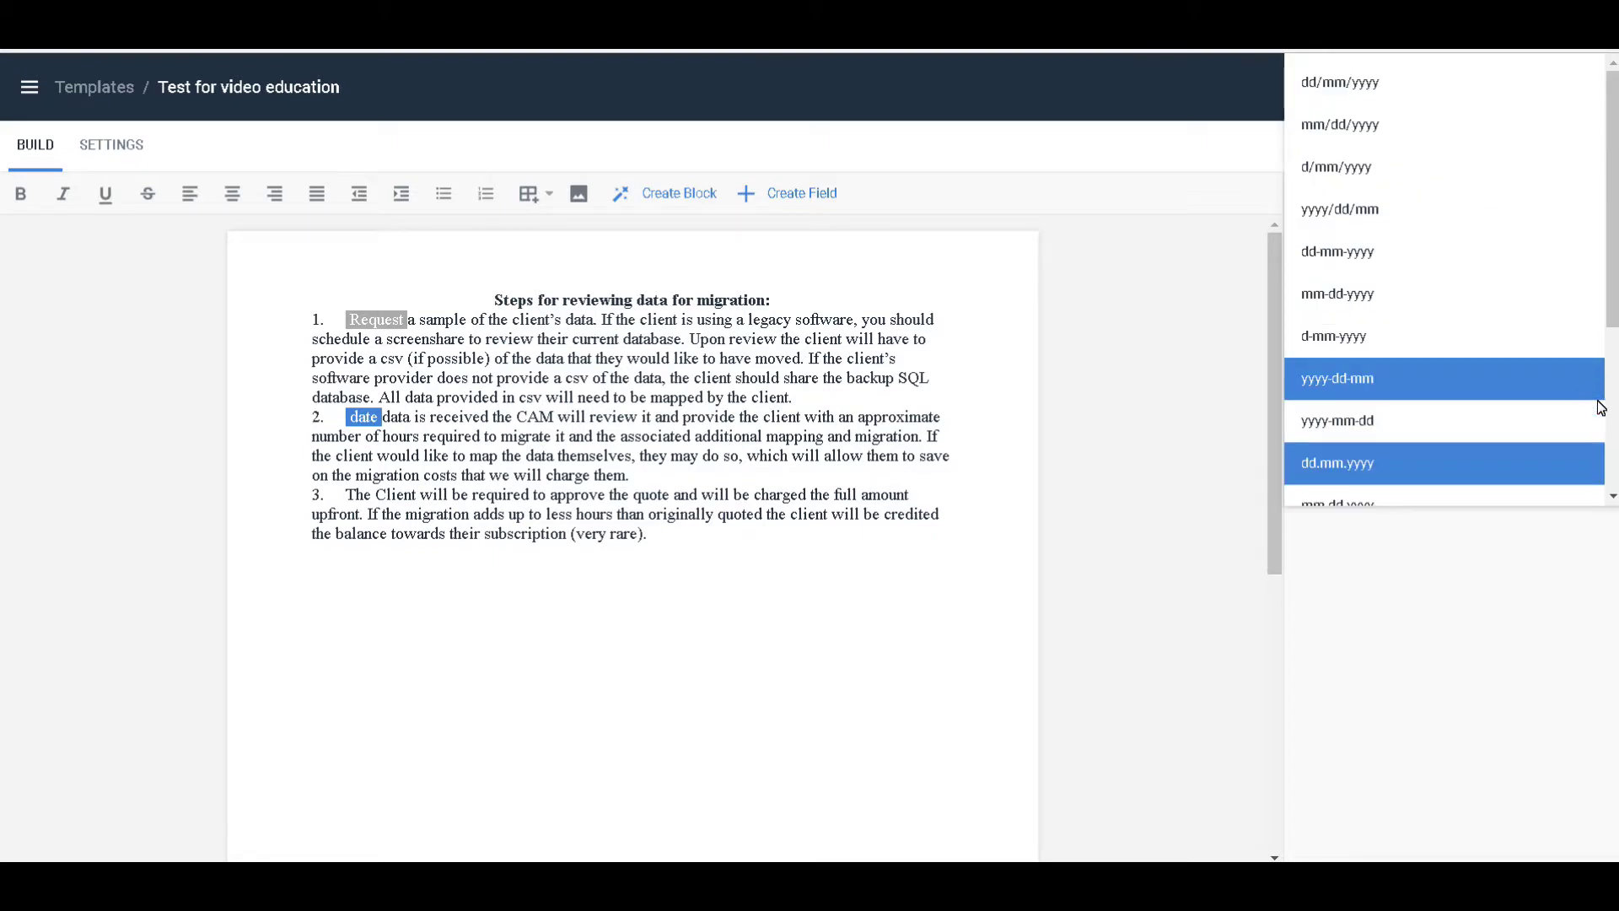
{"action": "left_click", "coordinate": [1181, 414]}
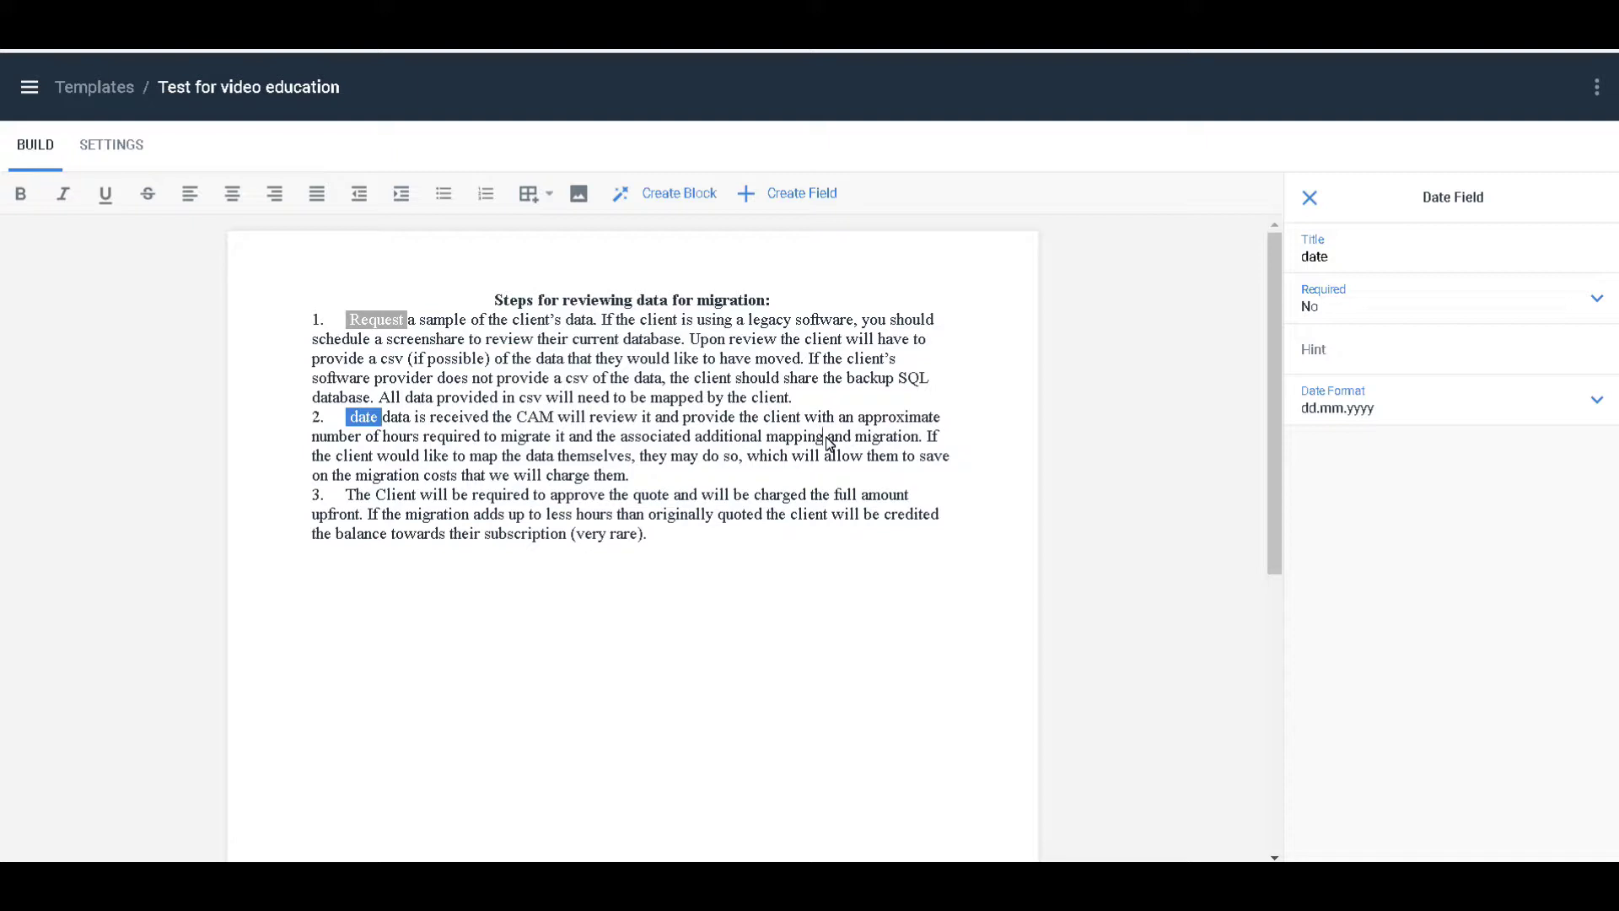
Step: Replace the word "The" at the start of item 3 with a selection field
{"action": "left_click", "coordinate": [436, 511]}
{"action": "double_click", "coordinate": [361, 498]}
{"action": "left_click", "coordinate": [798, 197]}
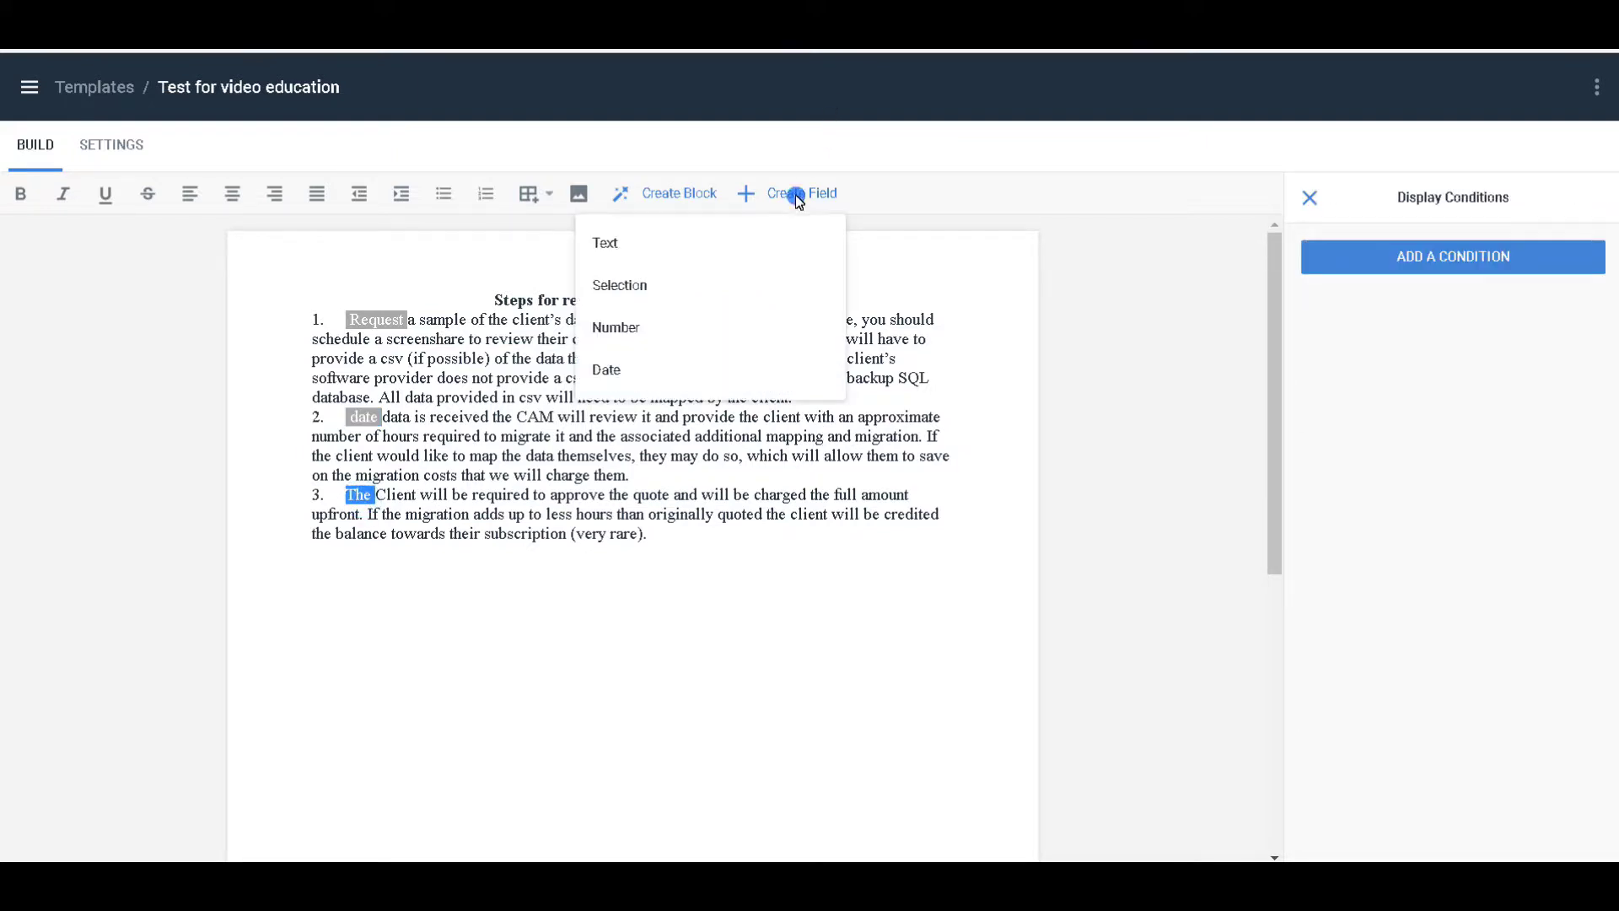
{"action": "left_click", "coordinate": [634, 295]}
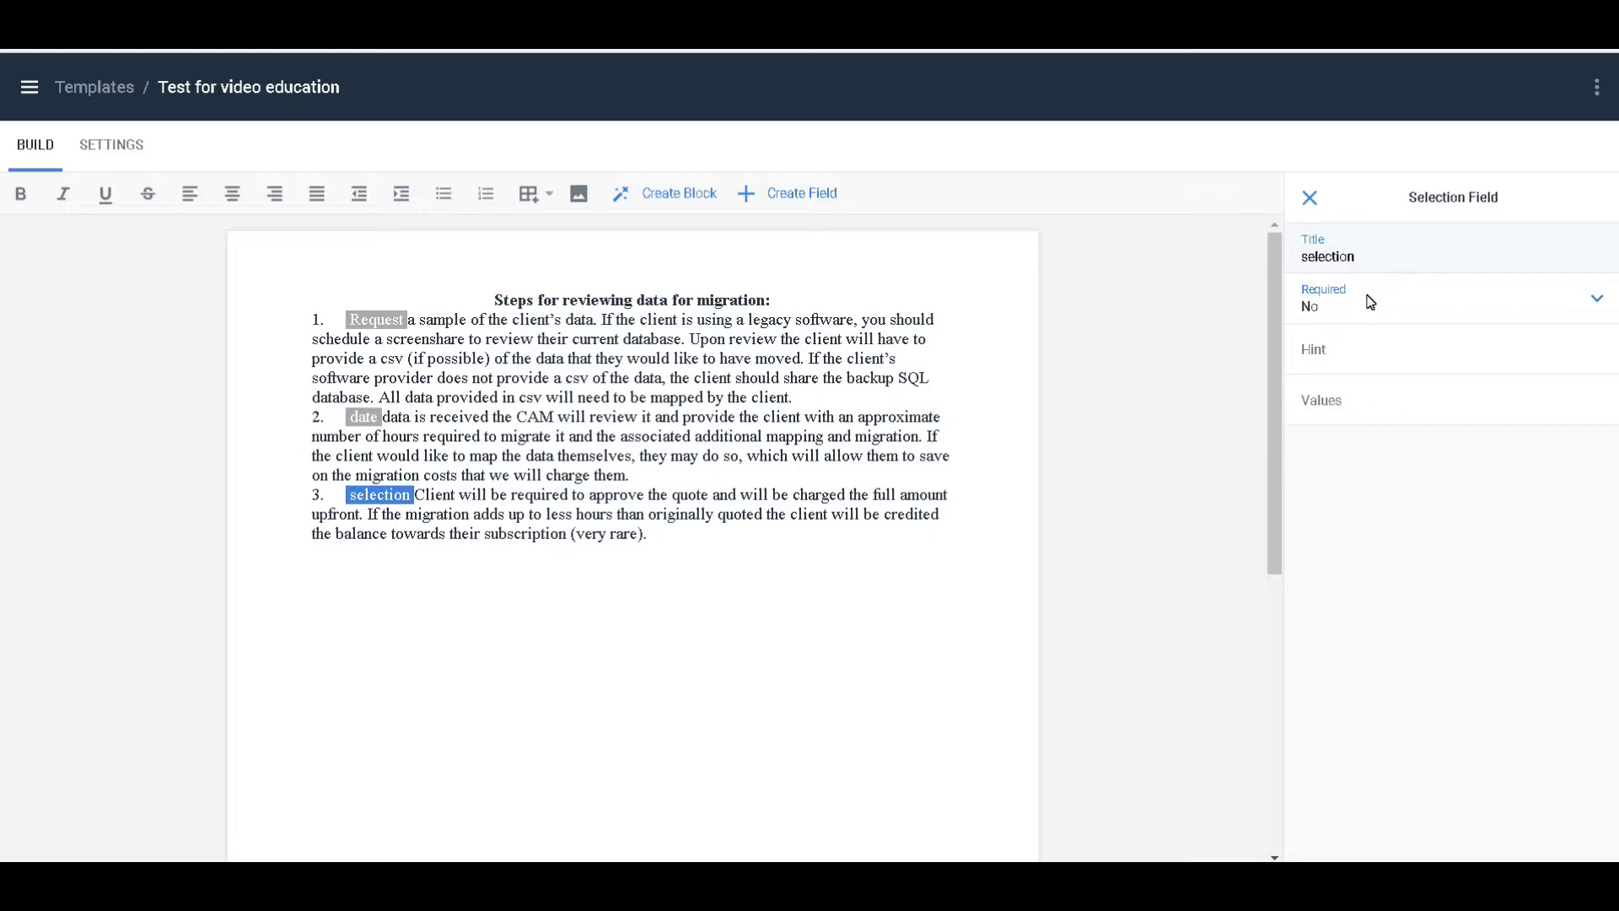
Step: Give the selection field the values 1, 2, 3, 4, 5 and 7, each on its own line
{"action": "left_click", "coordinate": [1353, 398]}
{"action": "type", "text": "1"}
{"action": "key", "text": "Return"}
{"action": "type", "text": "2 3 4"}
{"action": "key", "text": "Return"}
{"action": "type", "text": "5"}
{"action": "key", "text": "Return"}
{"action": "type", "text": "7"}
{"action": "key", "text": "Return"}
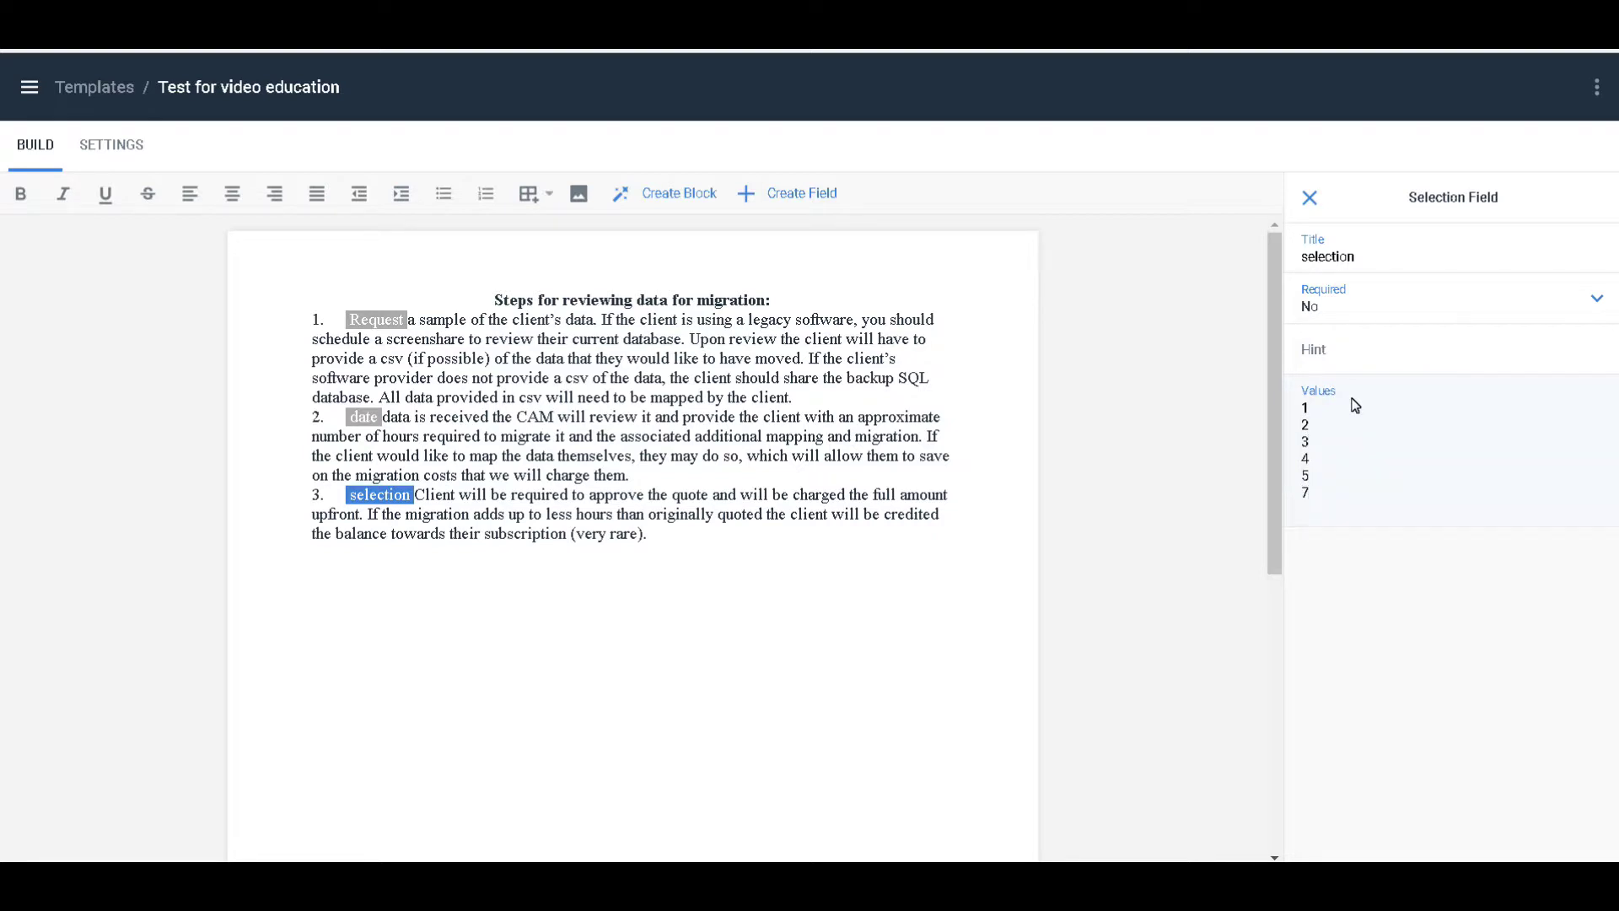
{"action": "left_click", "coordinate": [889, 427]}
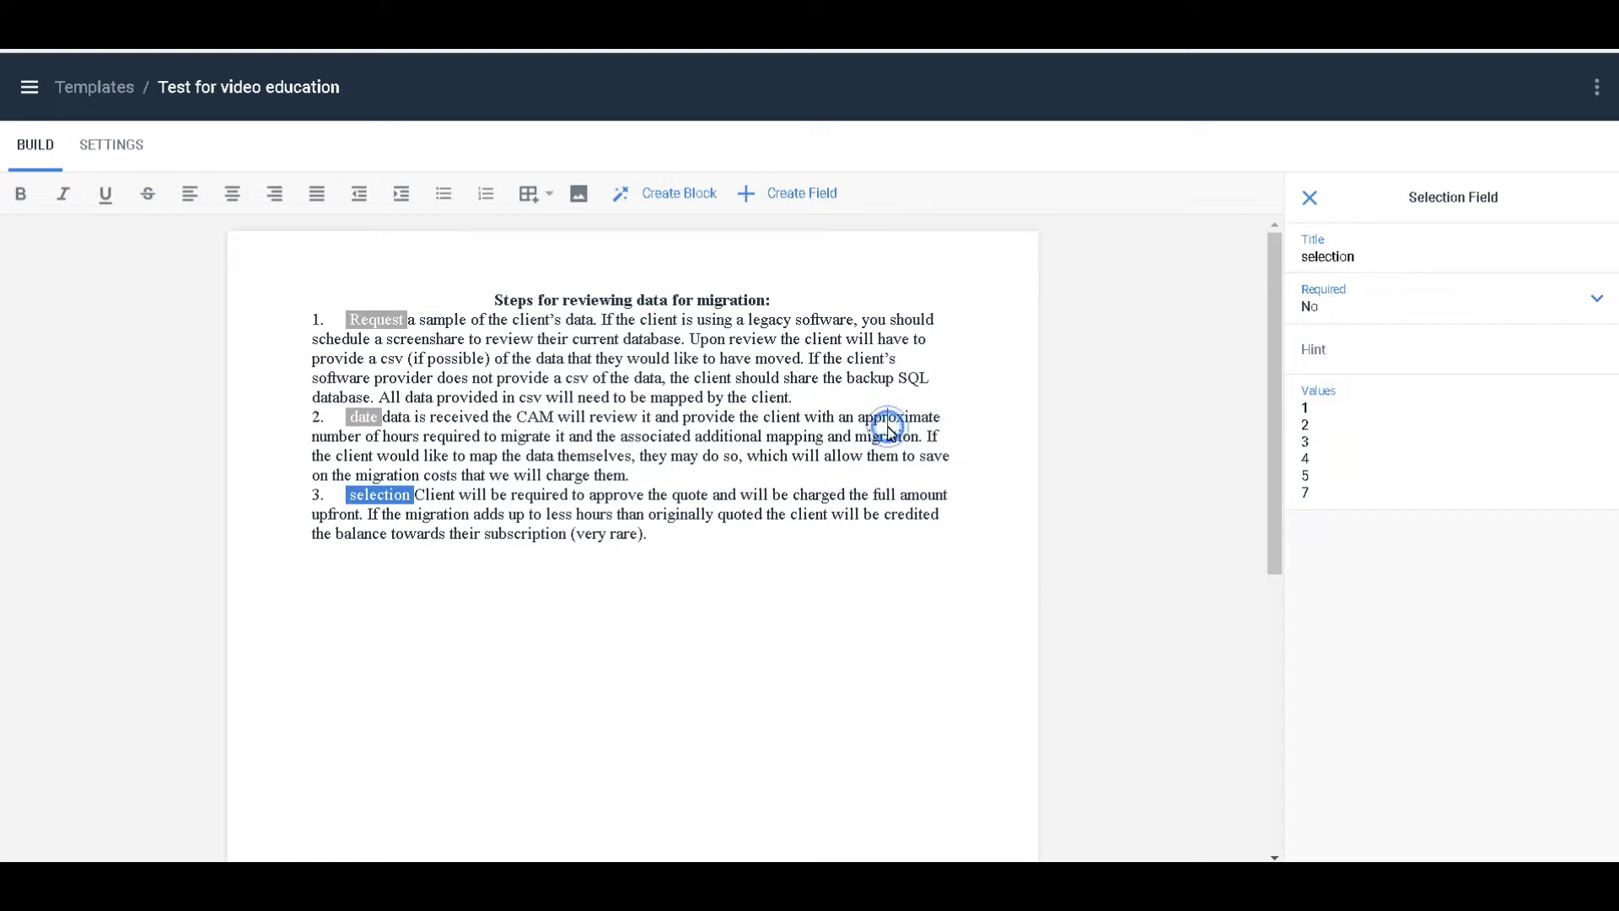
{"action": "left_click", "coordinate": [798, 450]}
Step: Replace the word "very" in item 3 with a number field and look over its number formats, keeping Integer
{"action": "double_click", "coordinate": [592, 535]}
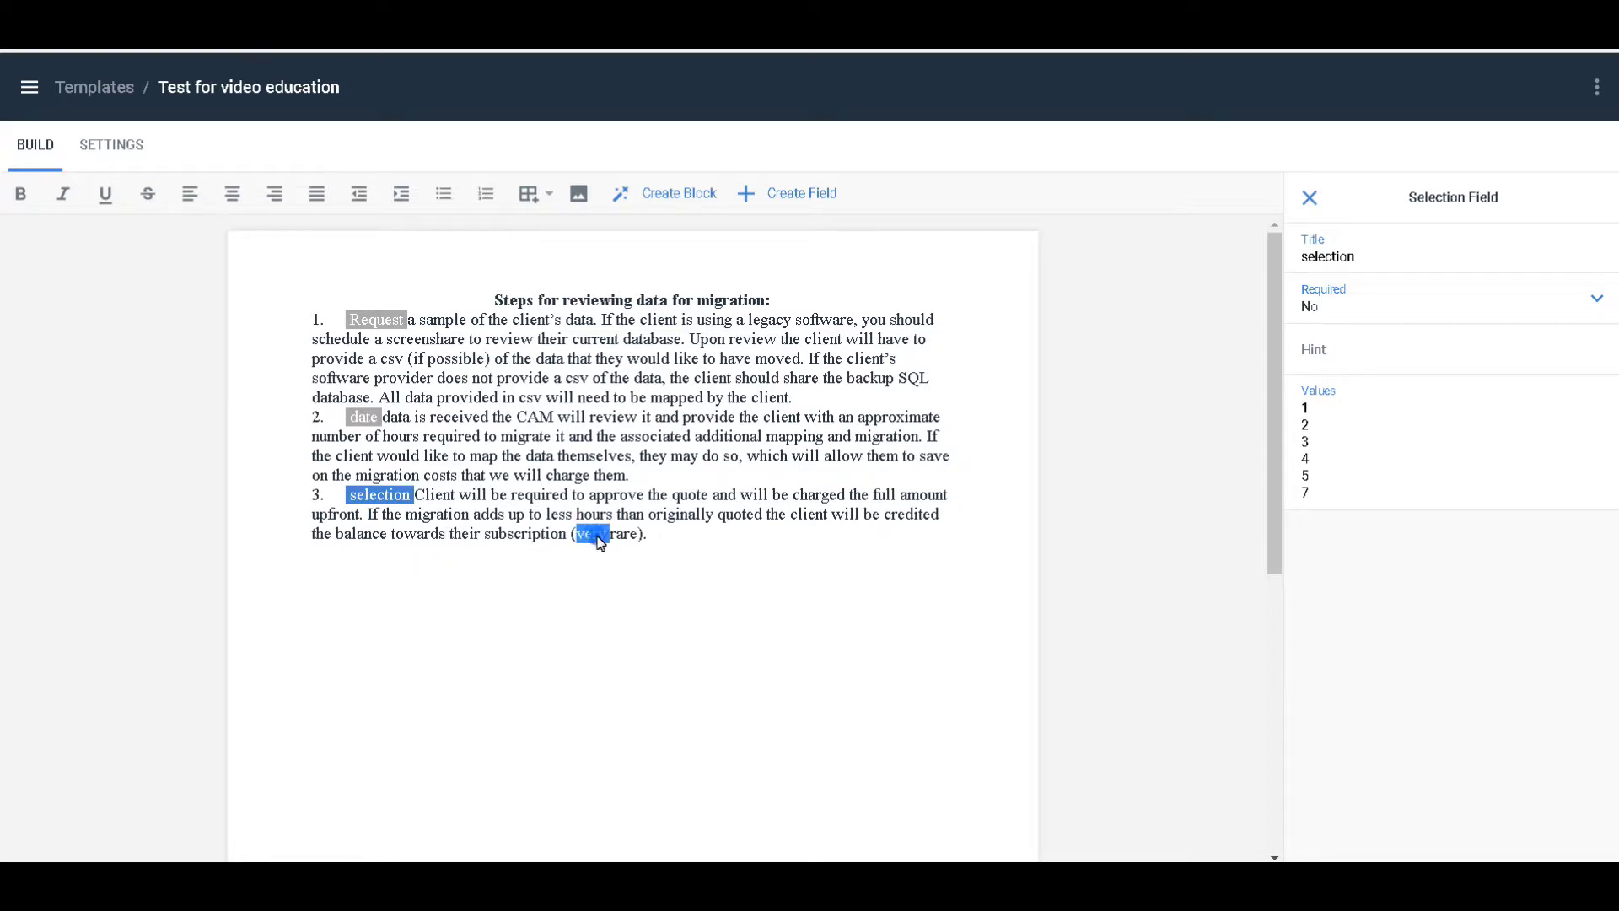
{"action": "left_click", "coordinate": [793, 199]}
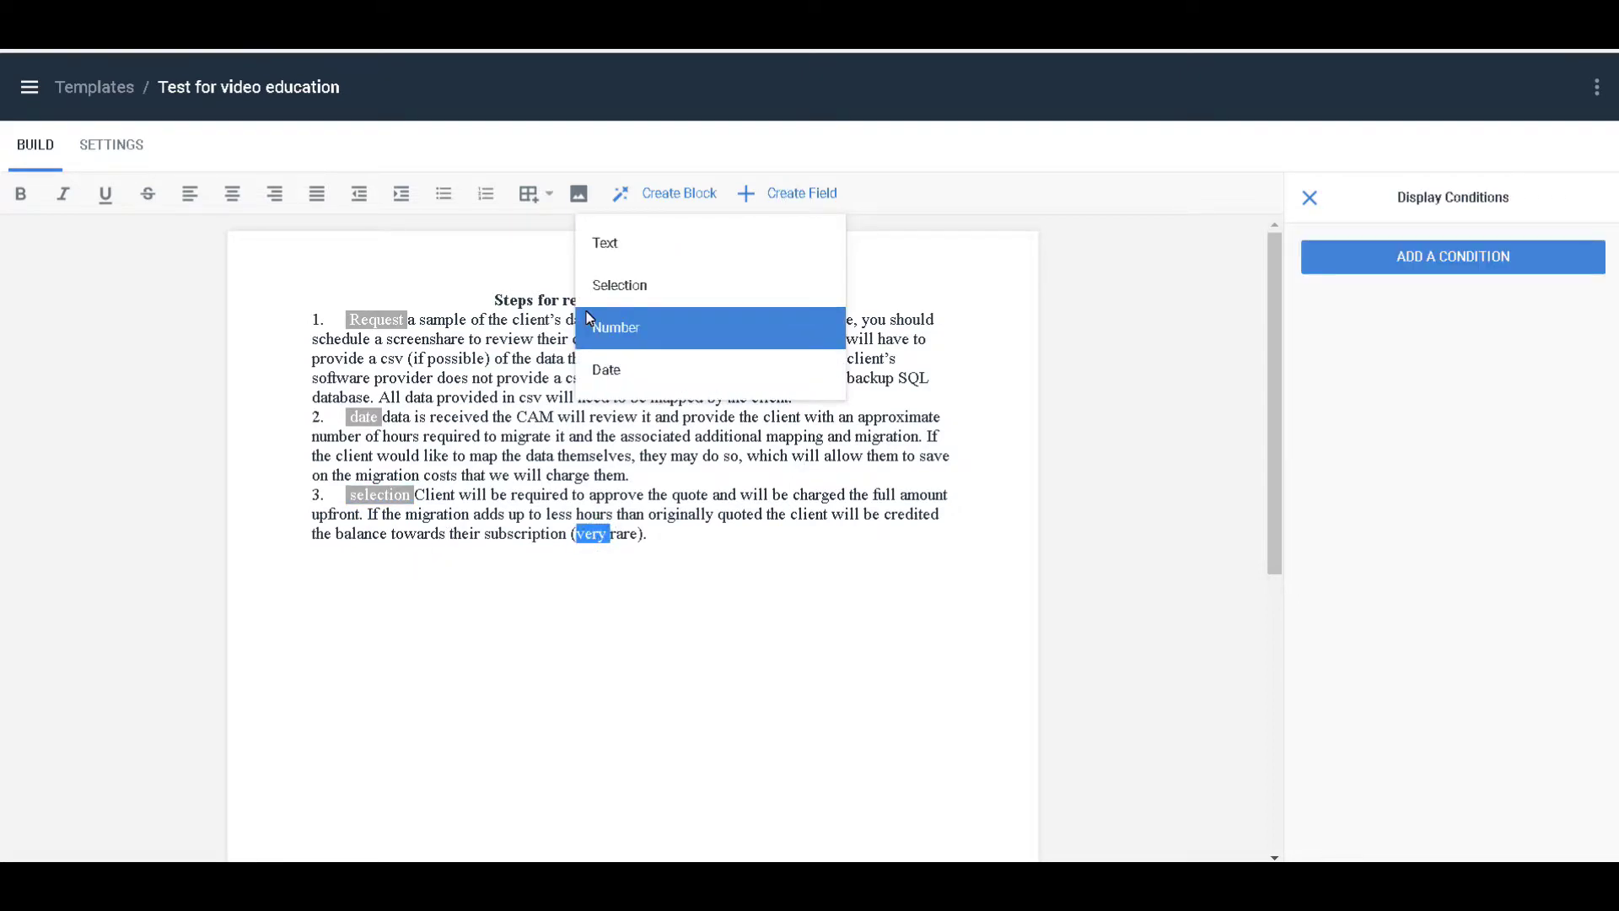
{"action": "left_click", "coordinate": [638, 330]}
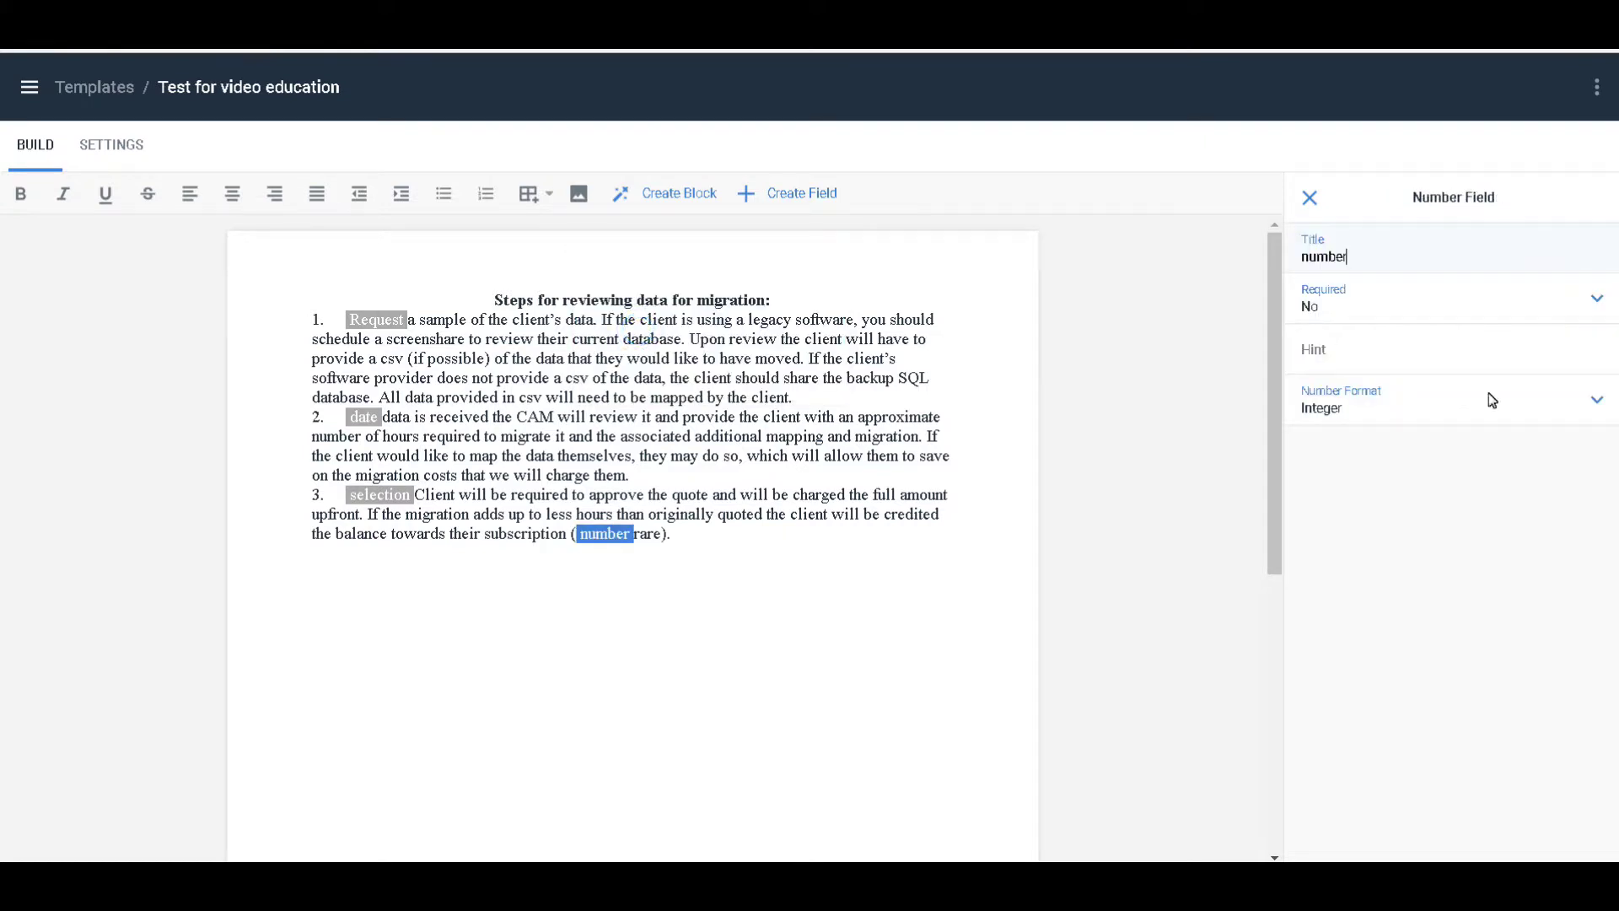
{"action": "left_click", "coordinate": [1411, 420]}
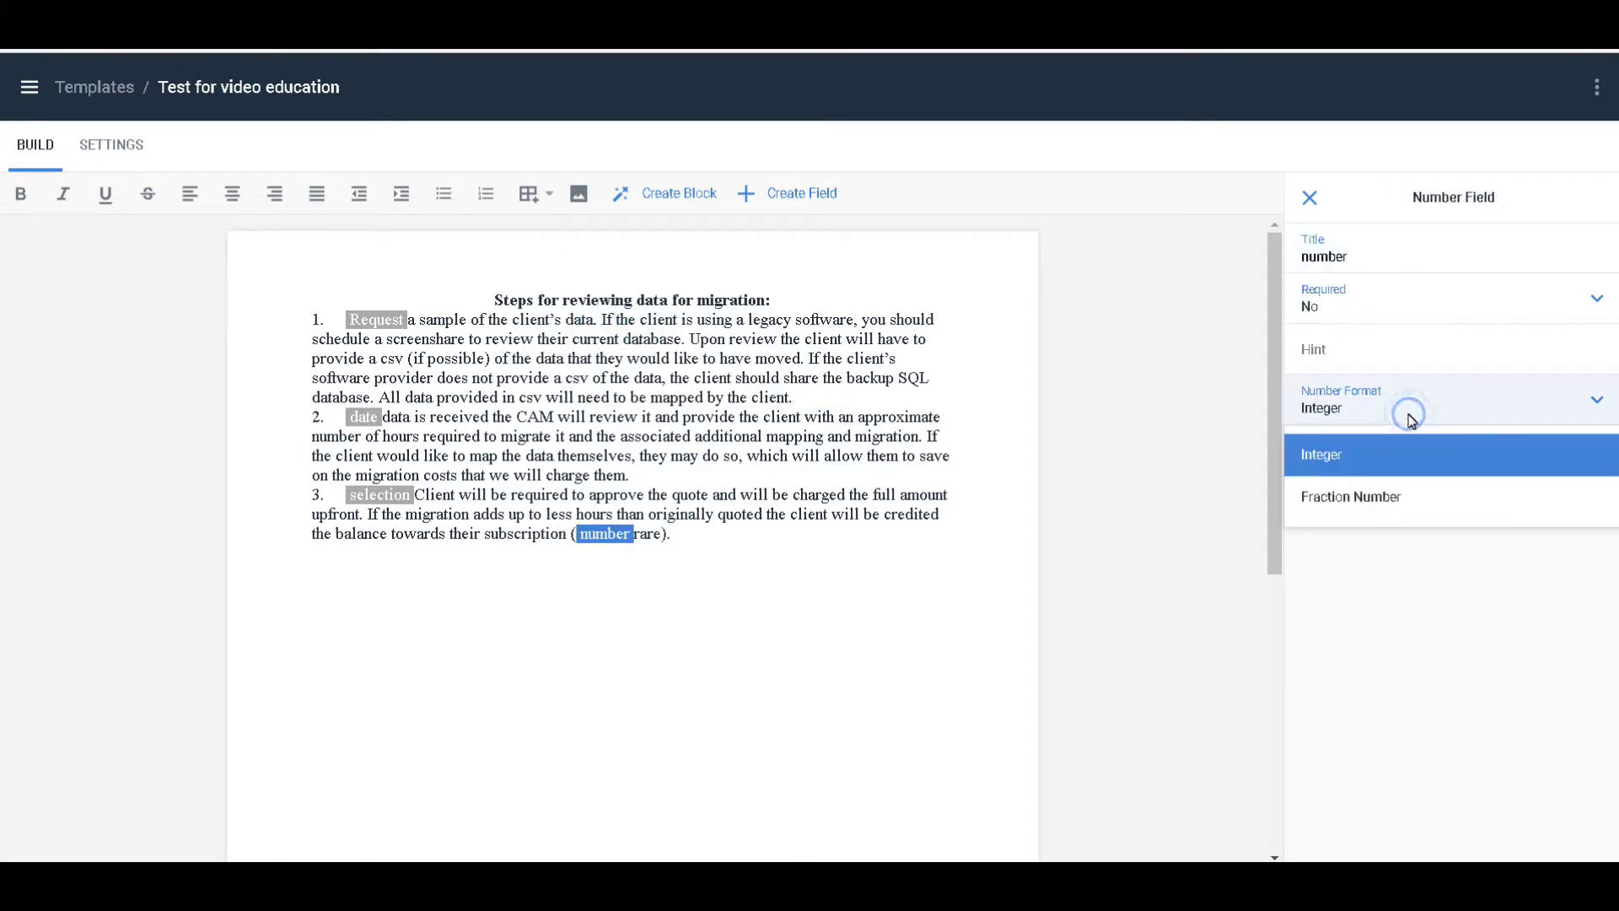
{"action": "left_click", "coordinate": [1158, 332]}
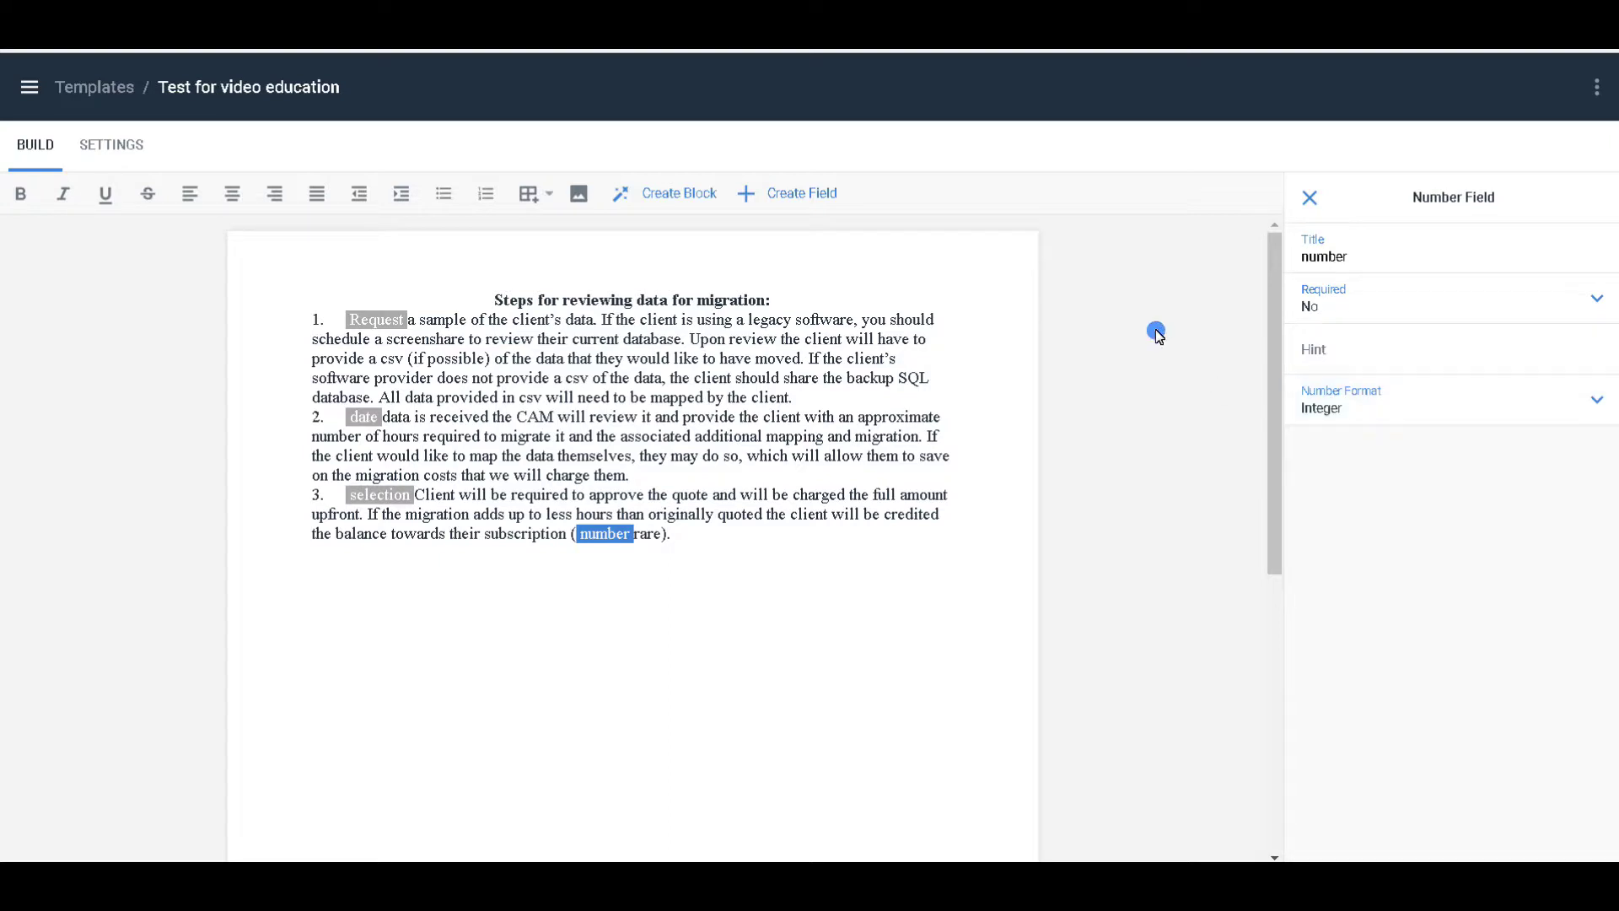
{"action": "left_click", "coordinate": [667, 540]}
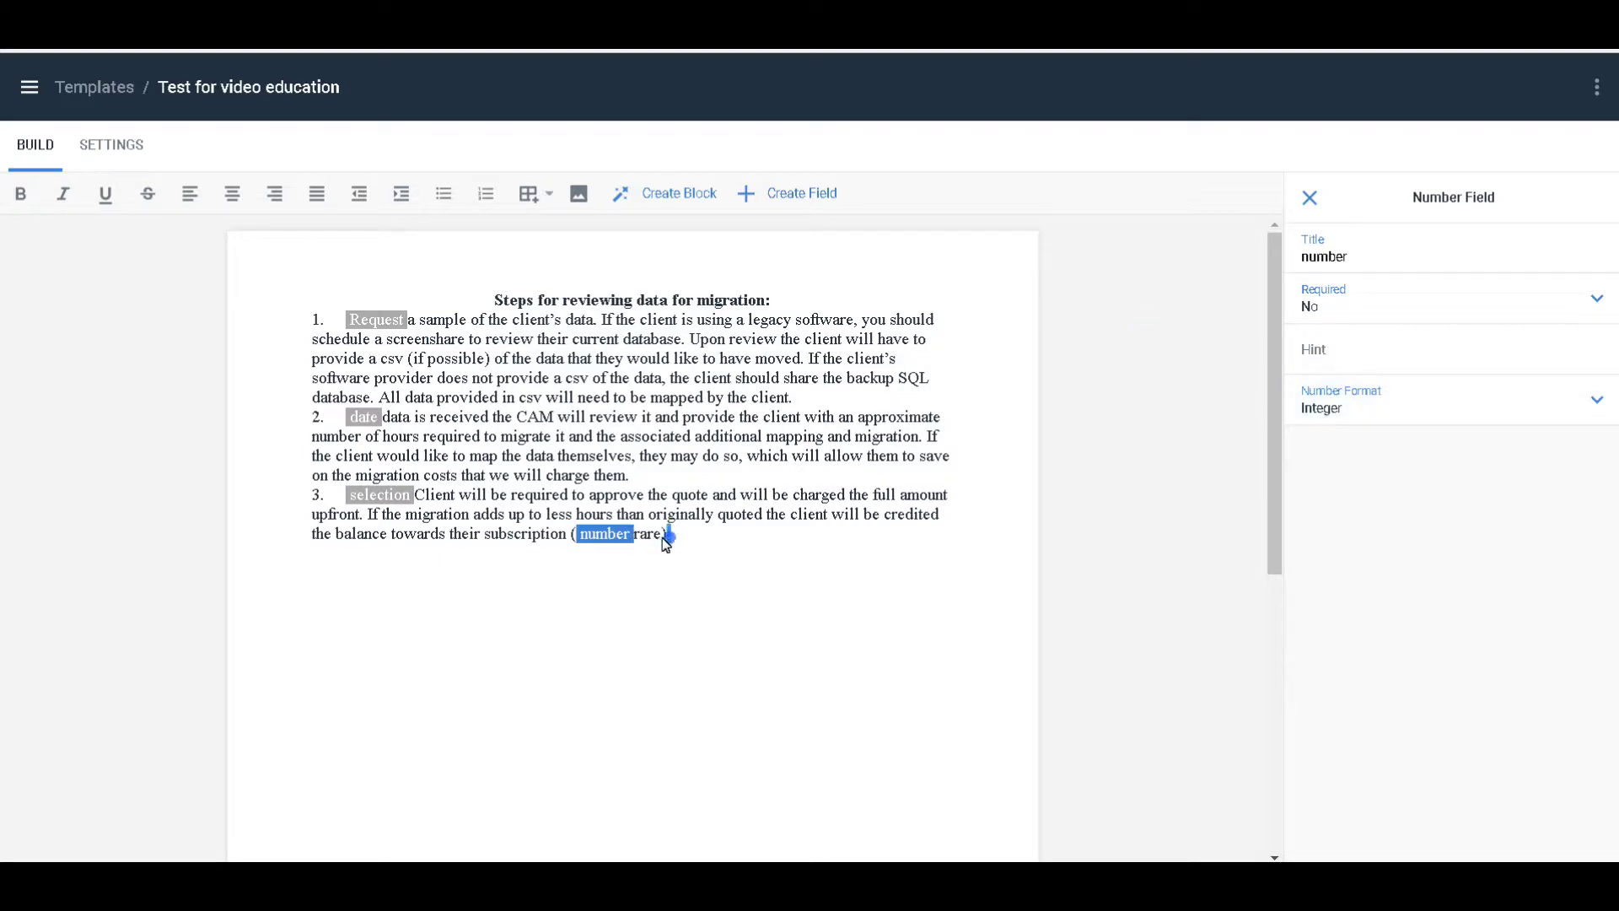
{"action": "left_click", "coordinate": [609, 536]}
{"action": "left_click", "coordinate": [626, 361]}
{"action": "left_click_drag", "start_coordinate": [495, 302], "coordinate": [784, 560]}
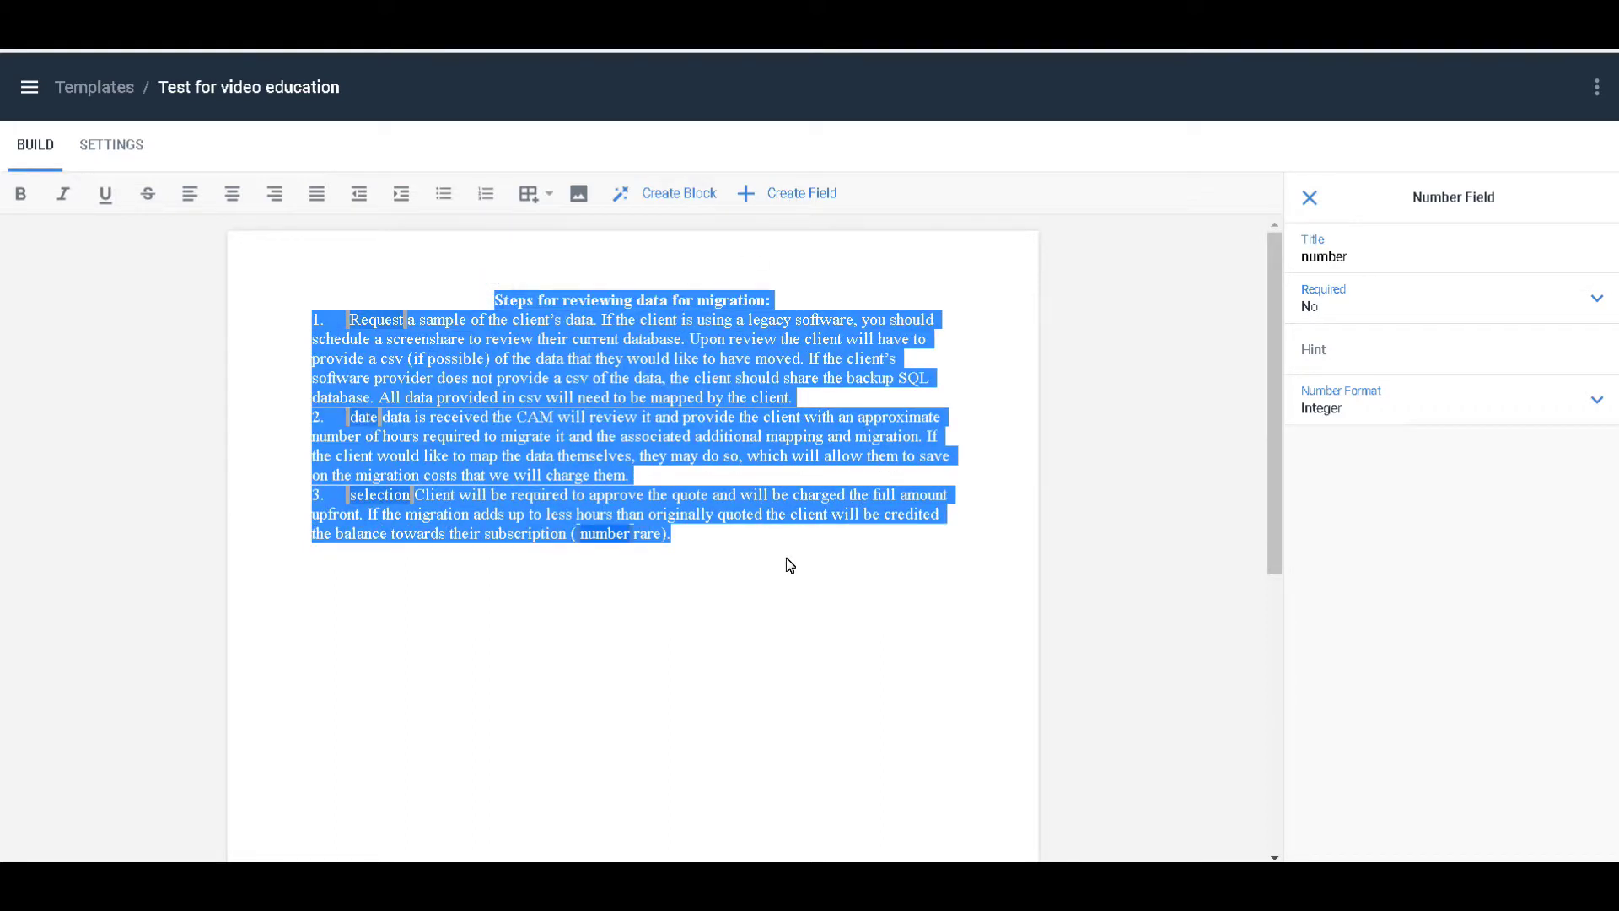
{"action": "left_click", "coordinate": [794, 556]}
{"action": "left_click", "coordinate": [683, 539]}
Step: Turn the whole text, from the heading through item 3, into a block titled "First Block"
{"action": "left_click_drag", "start_coordinate": [685, 544], "coordinate": [463, 302]}
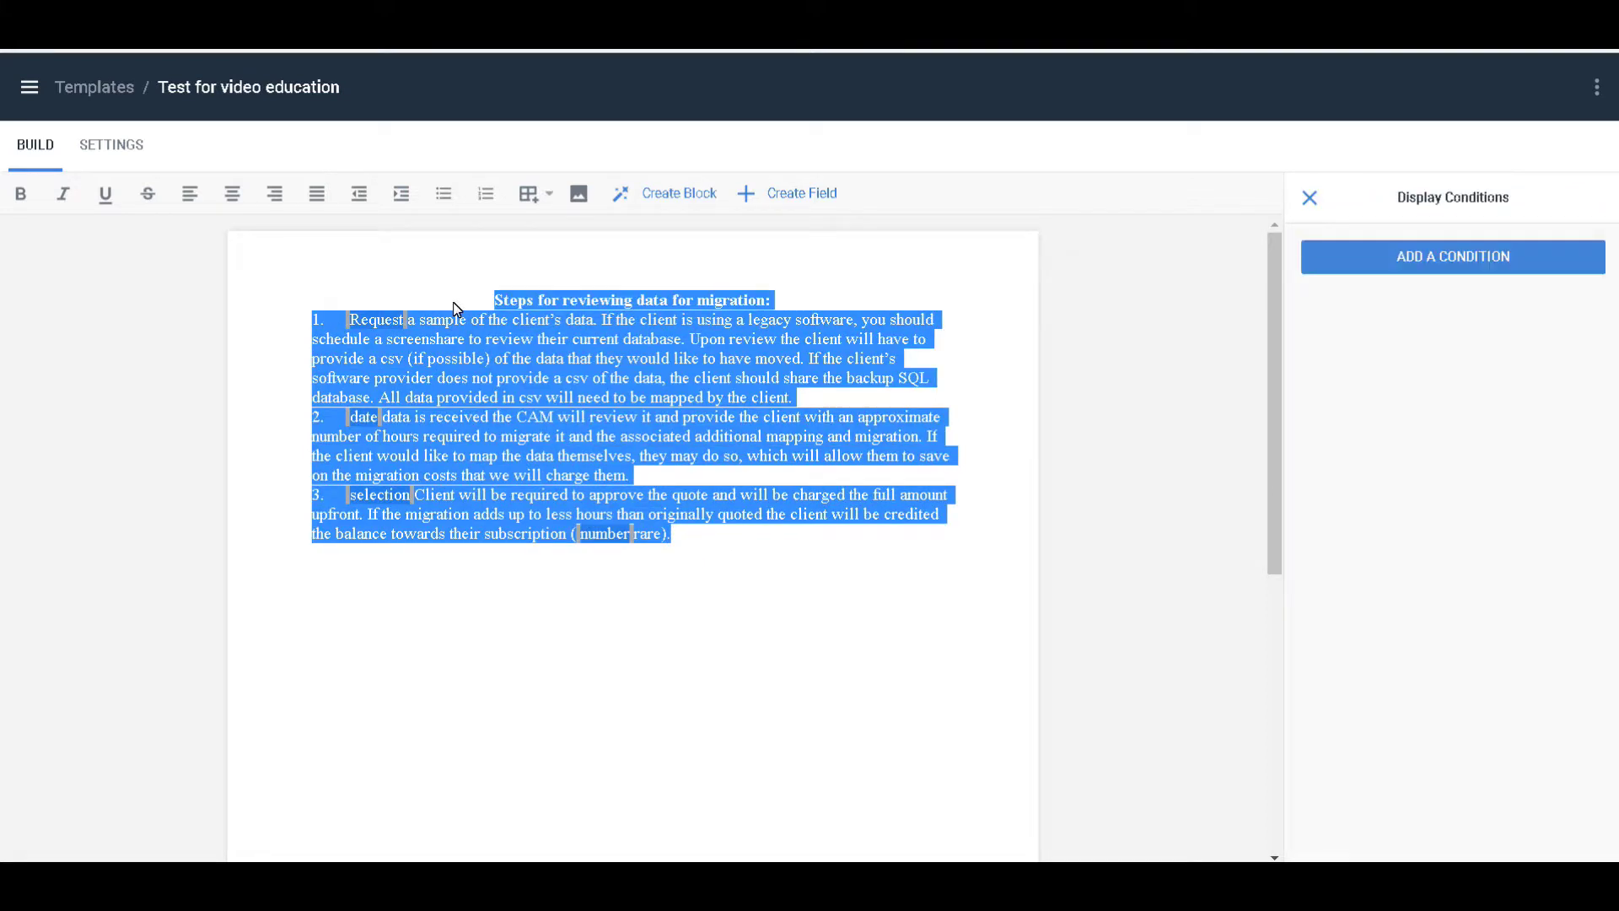
{"action": "left_click", "coordinate": [685, 193]}
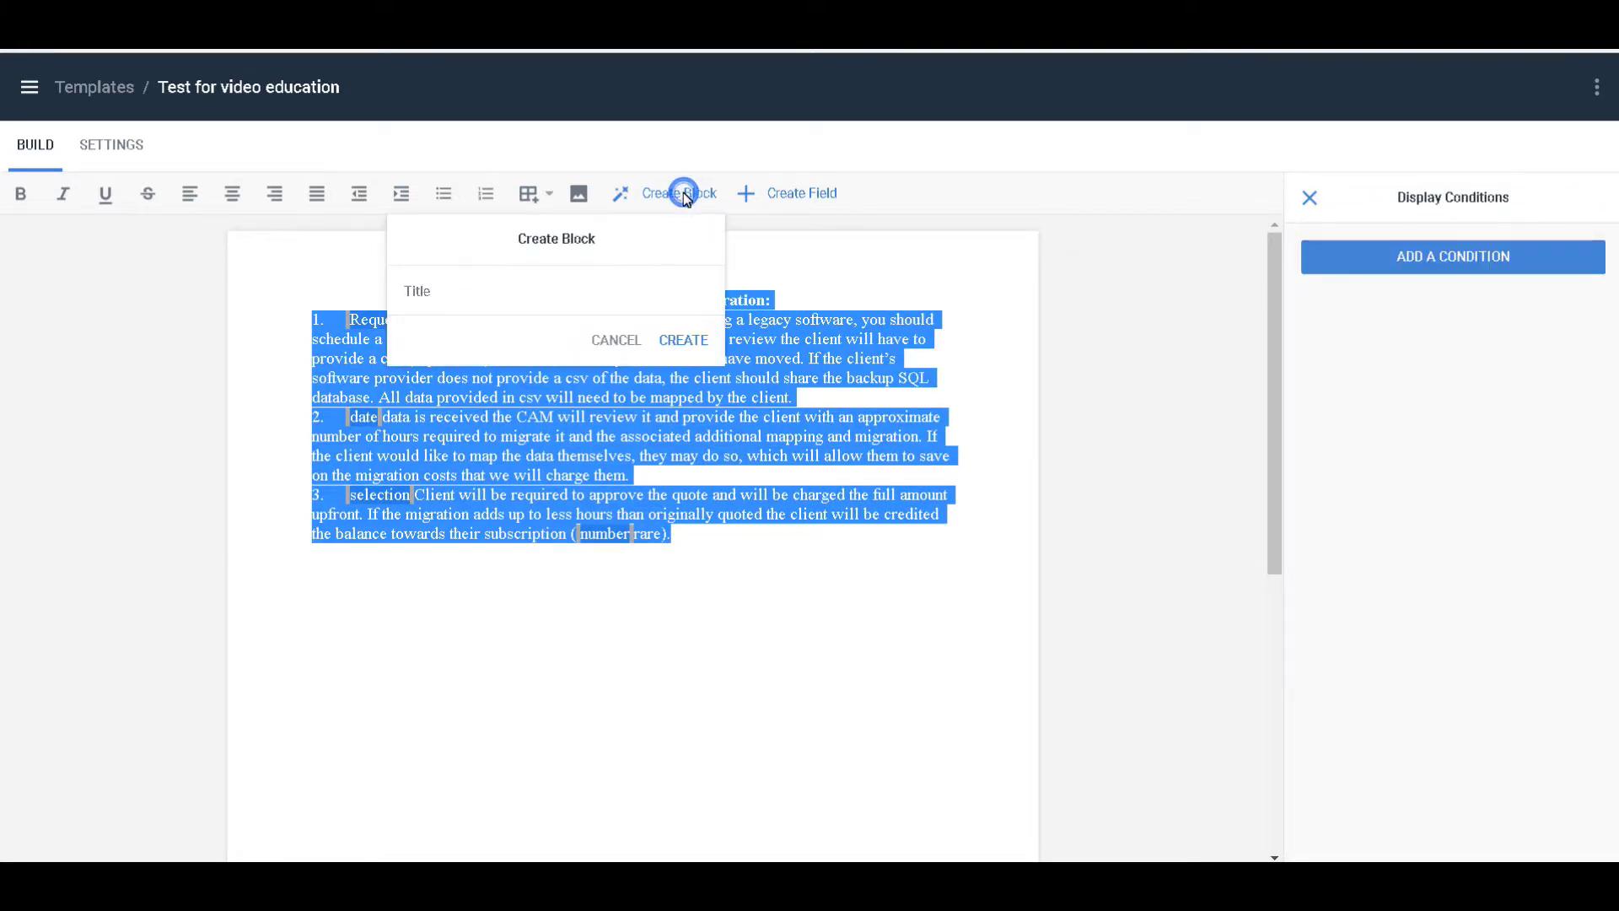
{"action": "left_click", "coordinate": [437, 293]}
{"action": "type", "text": "First V"}
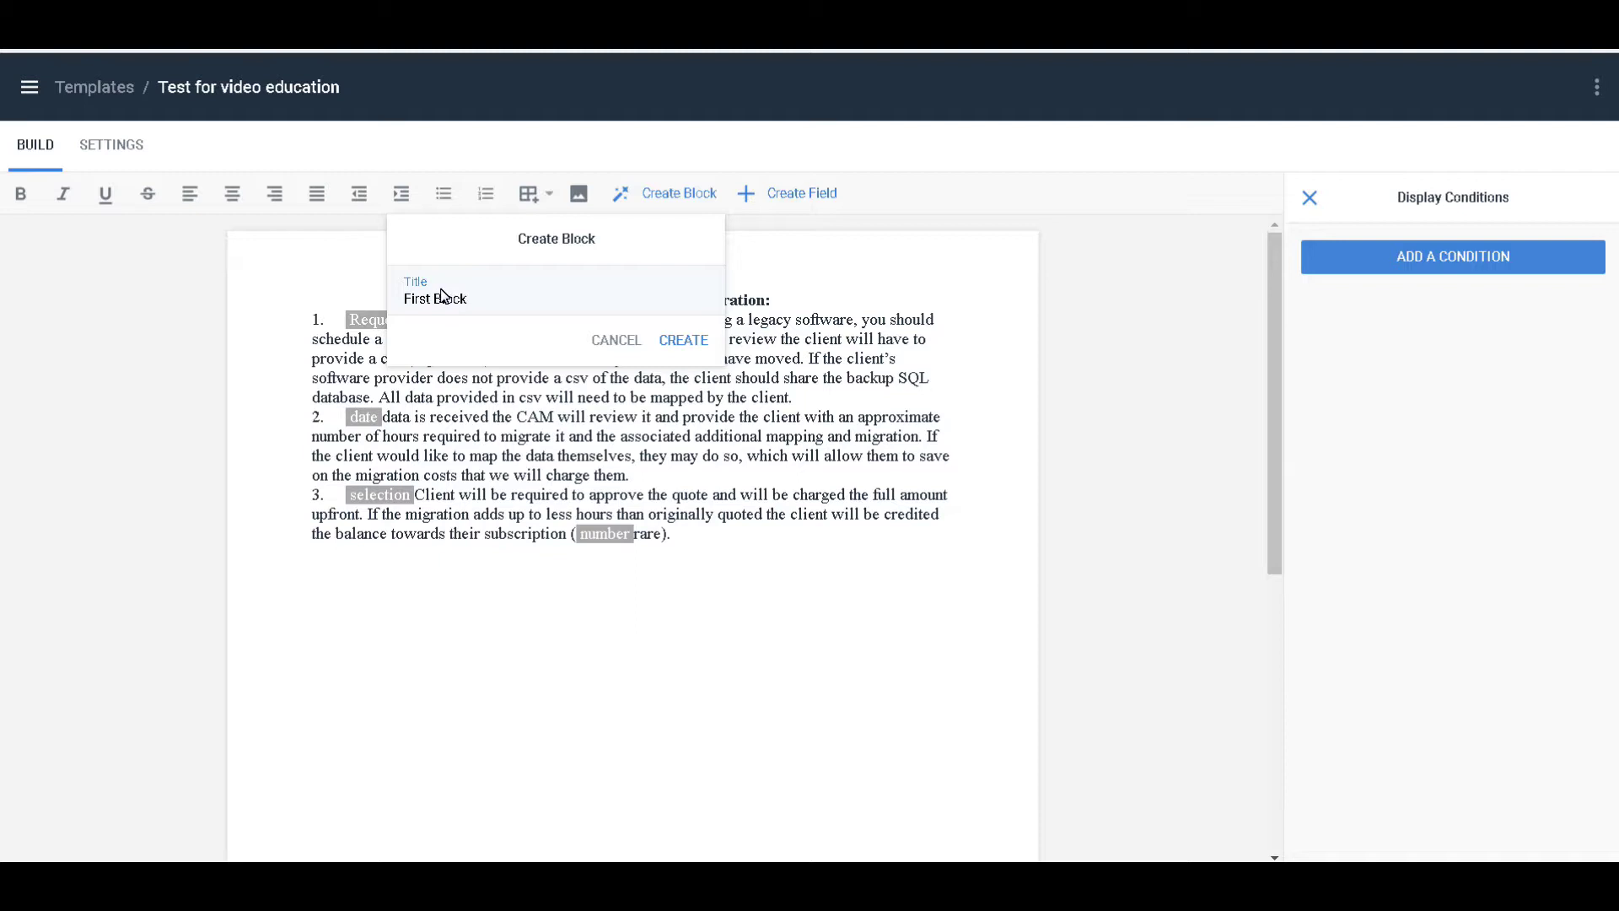
{"action": "left_click", "coordinate": [682, 339]}
{"action": "left_click", "coordinate": [733, 736]}
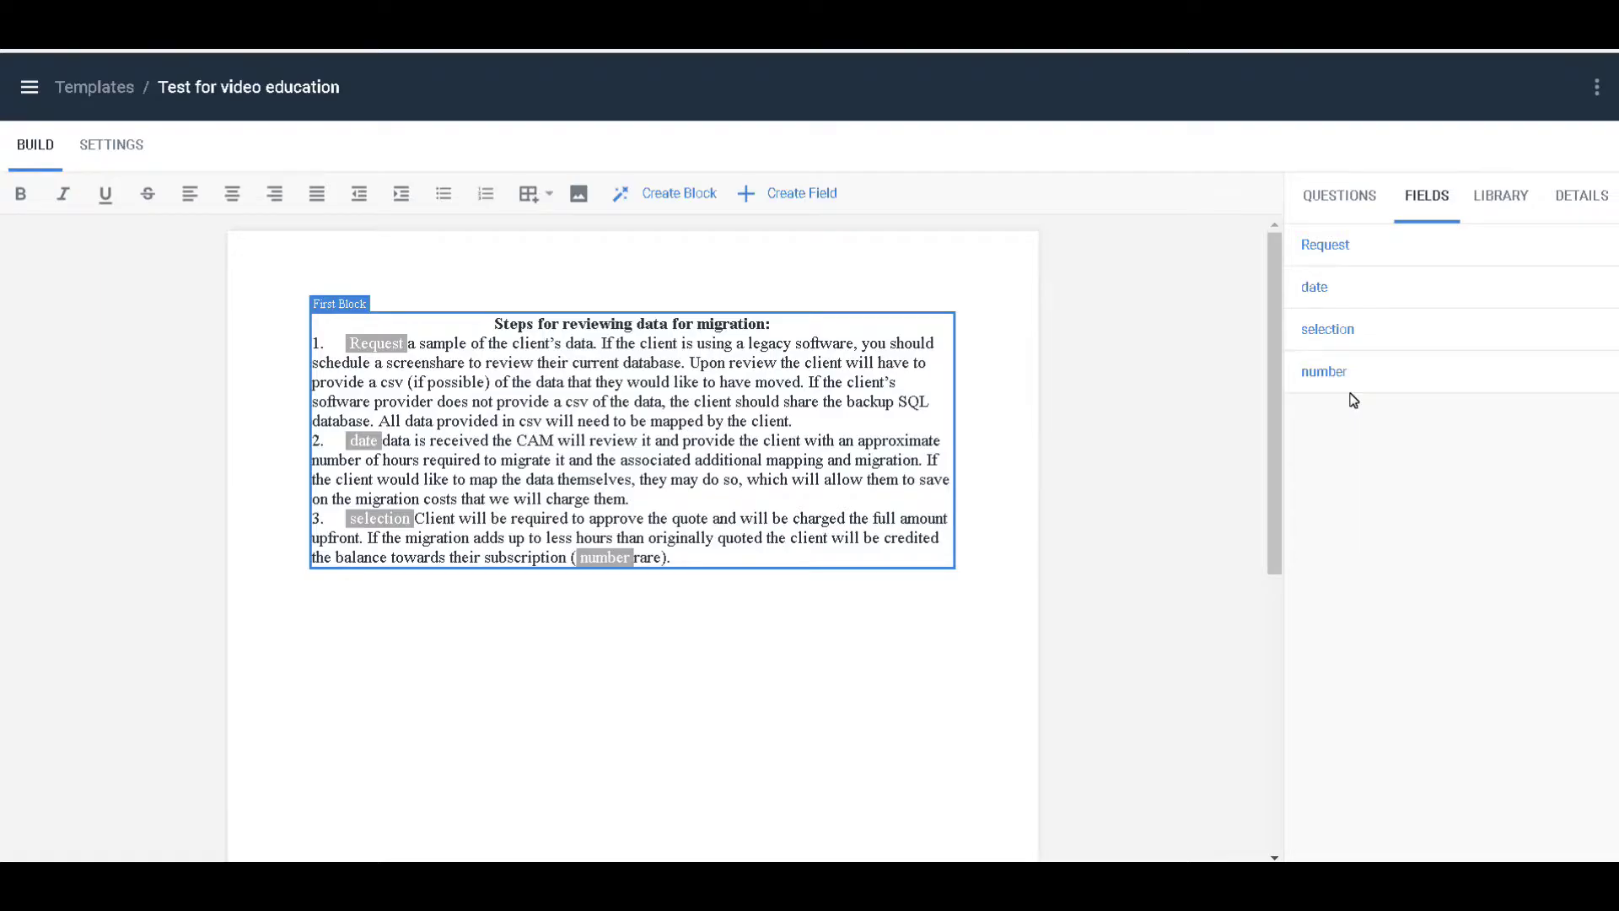
Step: Insert the second "DETAILED DESCRIPTION" block from the library below First Block
{"action": "left_click", "coordinate": [1511, 201]}
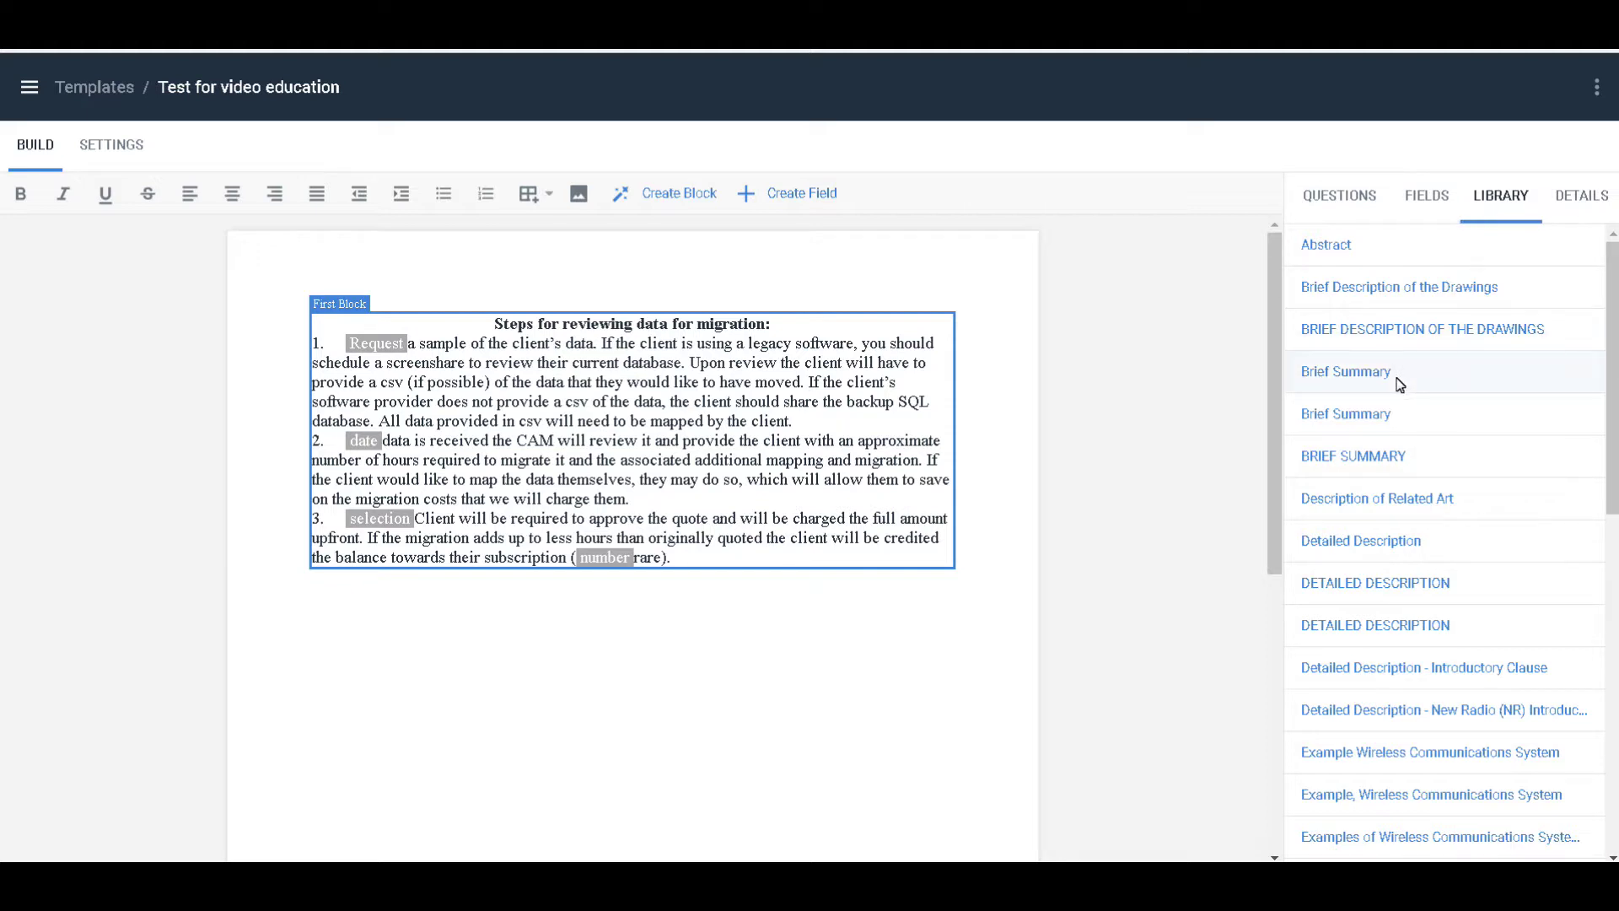
{"action": "left_click", "coordinate": [1377, 628]}
{"action": "left_click_drag", "start_coordinate": [1377, 628], "coordinate": [482, 653]}
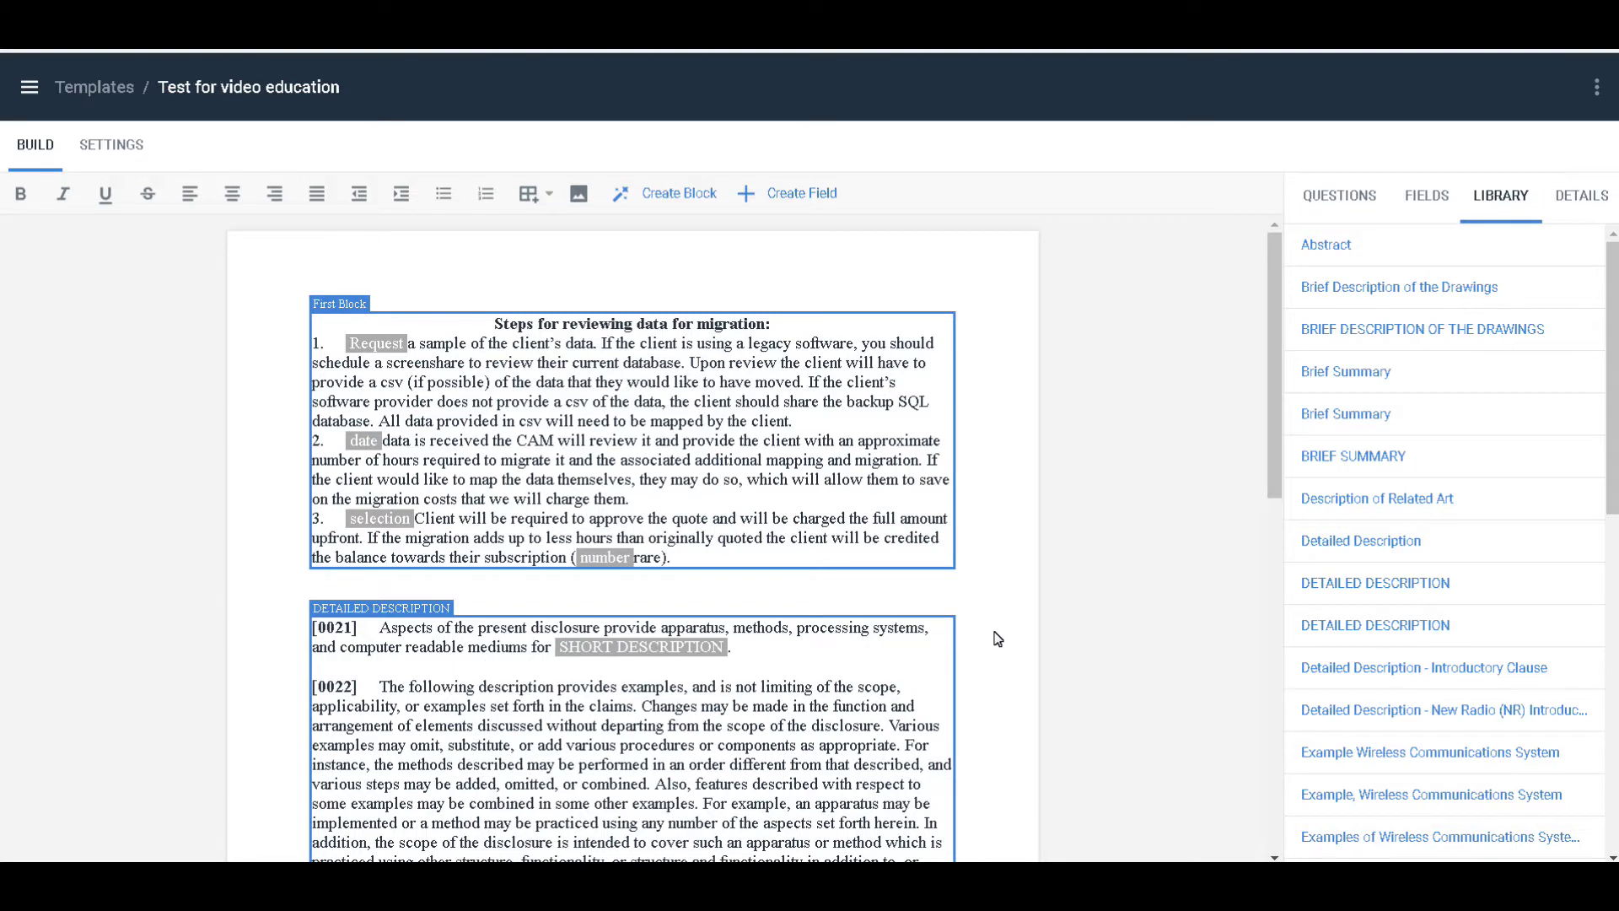
{"action": "scroll", "coordinate": [992, 638], "scroll_direction": "down", "scroll_amount": 3}
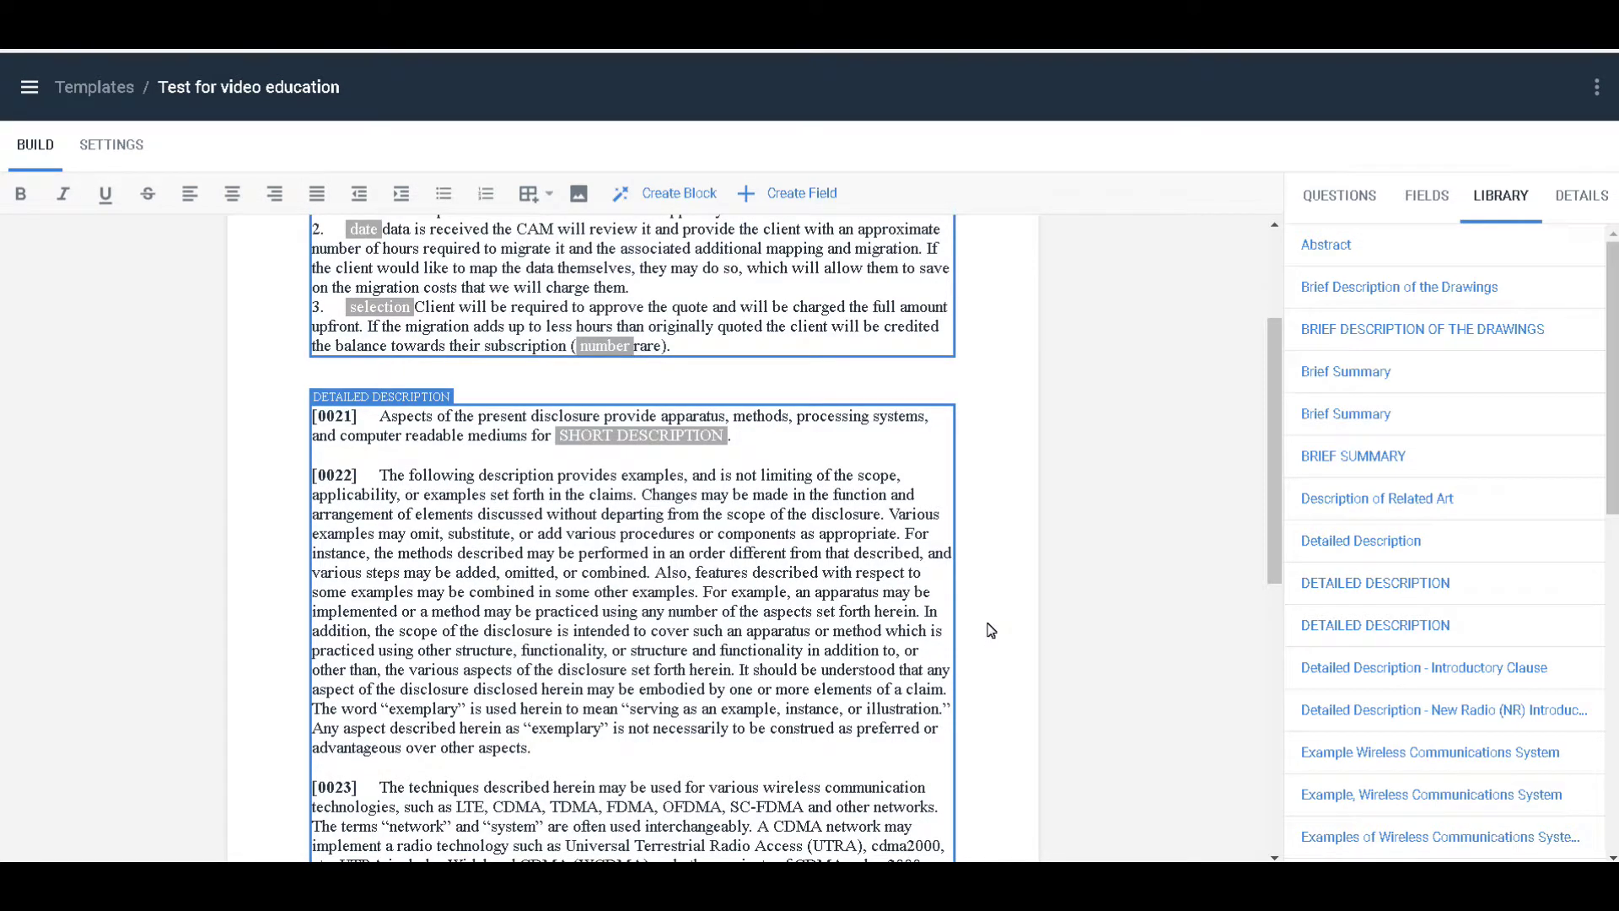
Step: Insert the library blocks "Abstract" and "BRIEF DESCRIPTION OF THE DRAWINGS", in that order, between First Block and DETAILED DESCRIPTION
{"action": "left_click_drag", "start_coordinate": [1339, 250], "coordinate": [609, 382]}
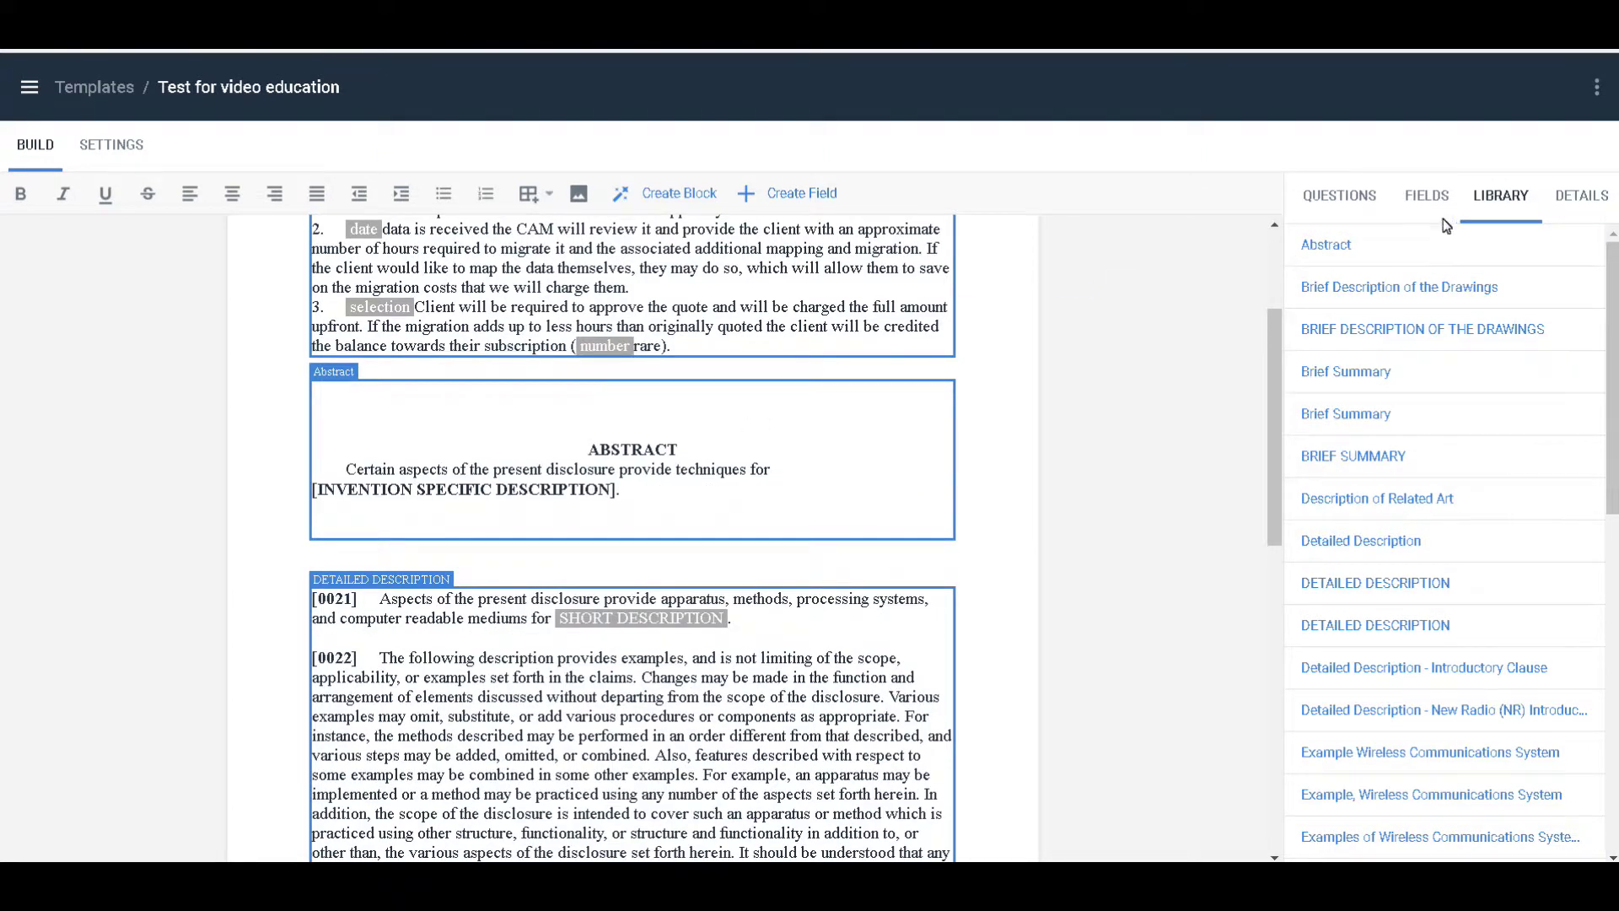
{"action": "left_click_drag", "start_coordinate": [1386, 329], "coordinate": [823, 547]}
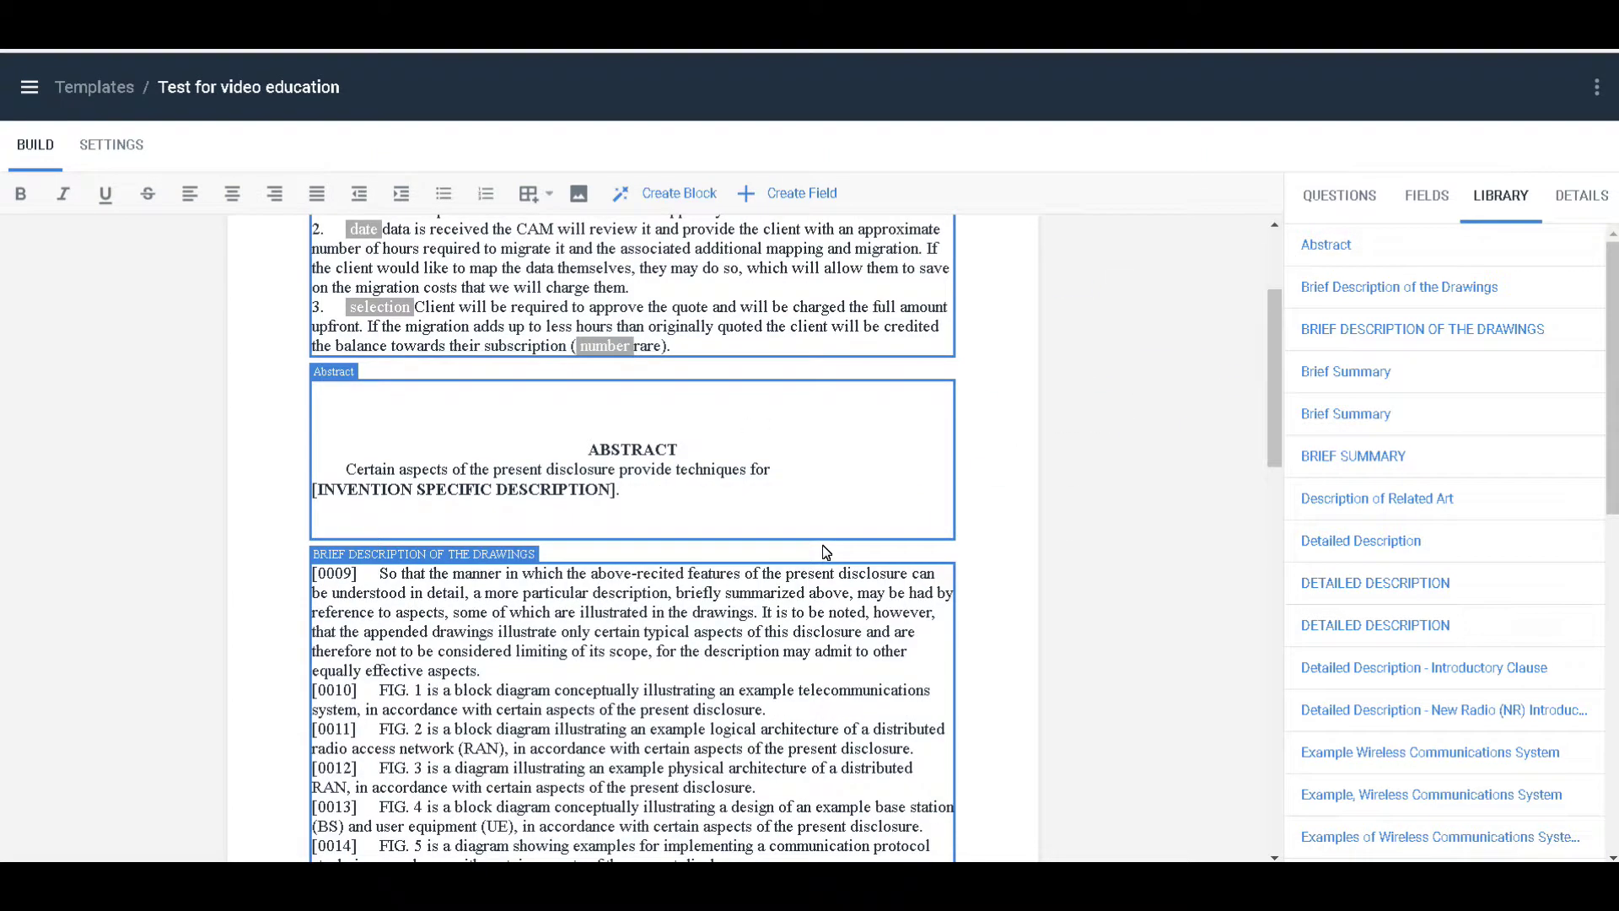
{"action": "scroll", "coordinate": [824, 553], "scroll_direction": "down", "scroll_amount": 4}
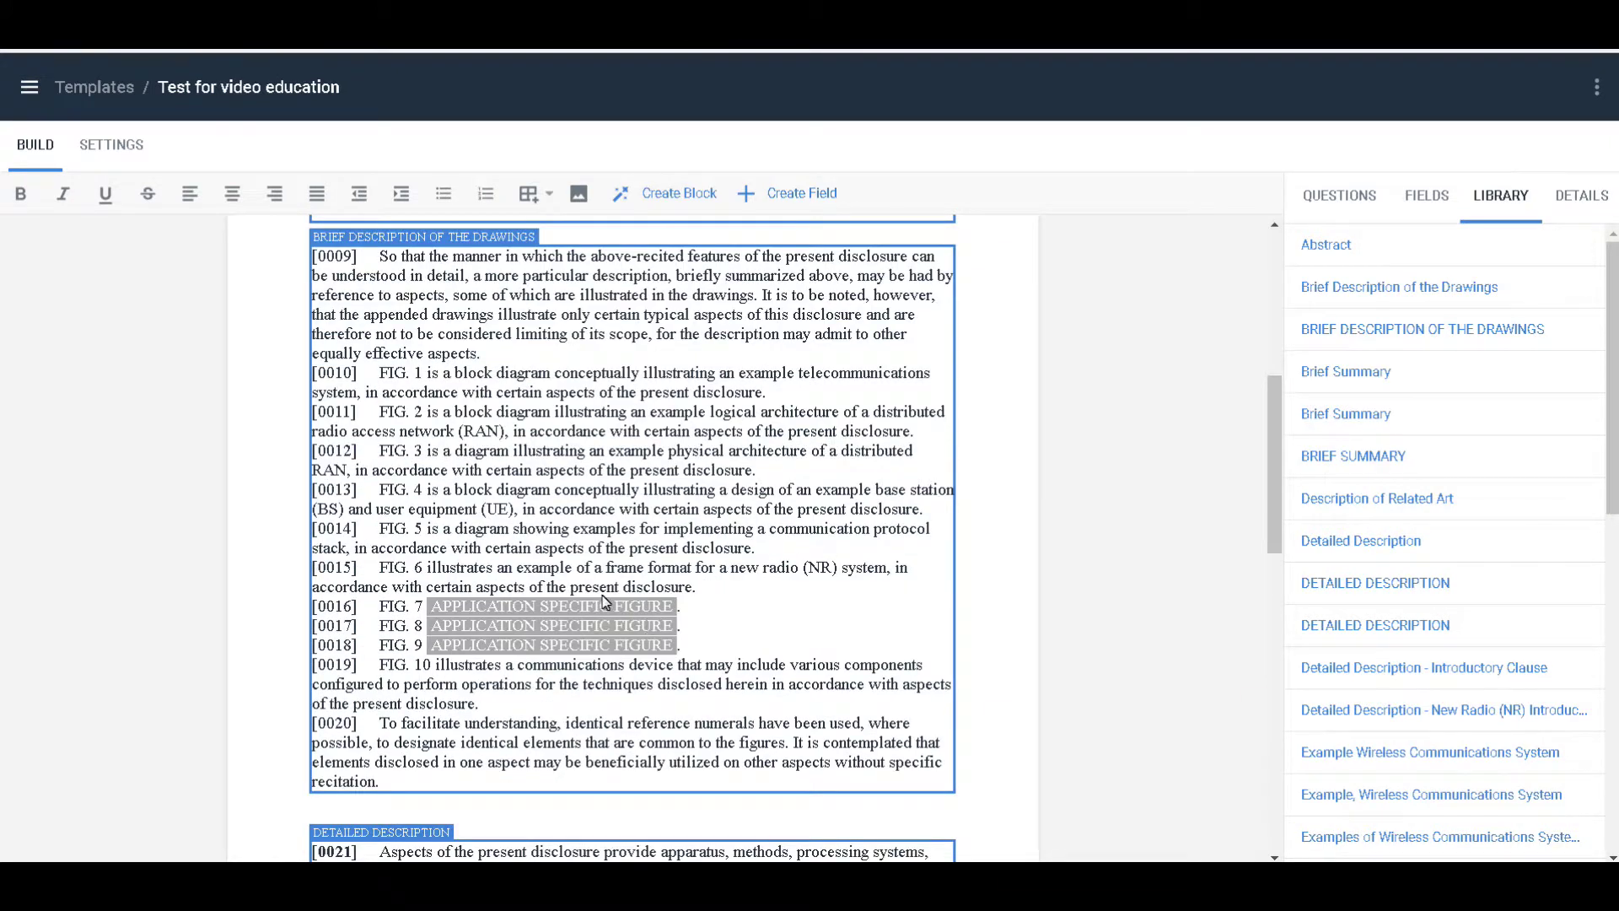
{"action": "left_click", "coordinate": [580, 621]}
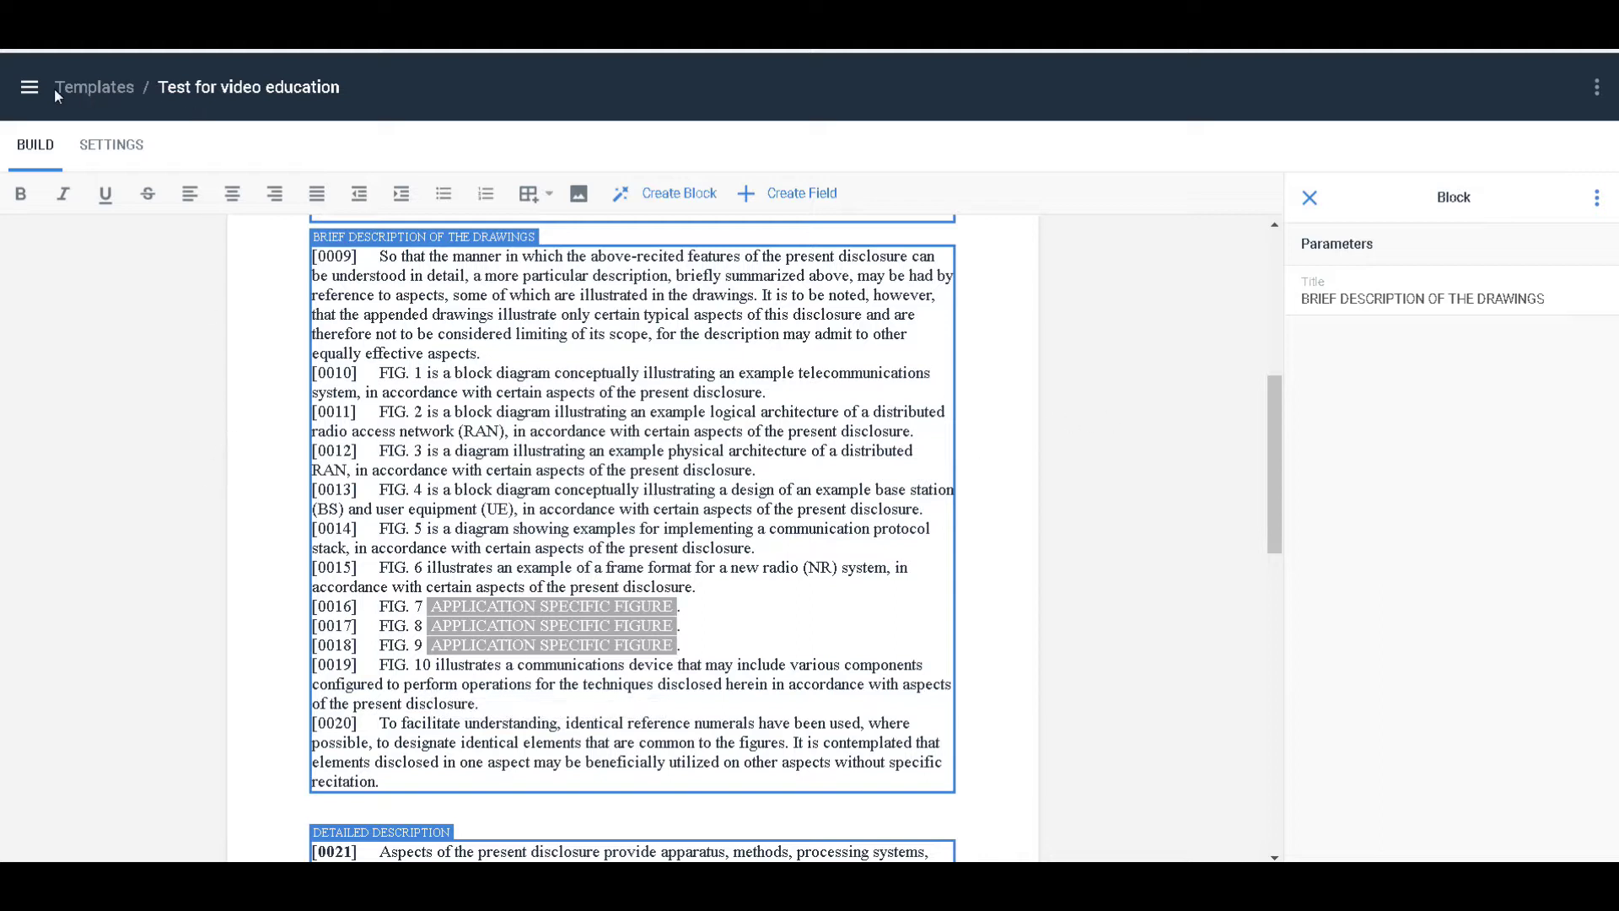
Step: Return to the templates list, reopen "Test for video education" and review its blocks
{"action": "left_click", "coordinate": [30, 93]}
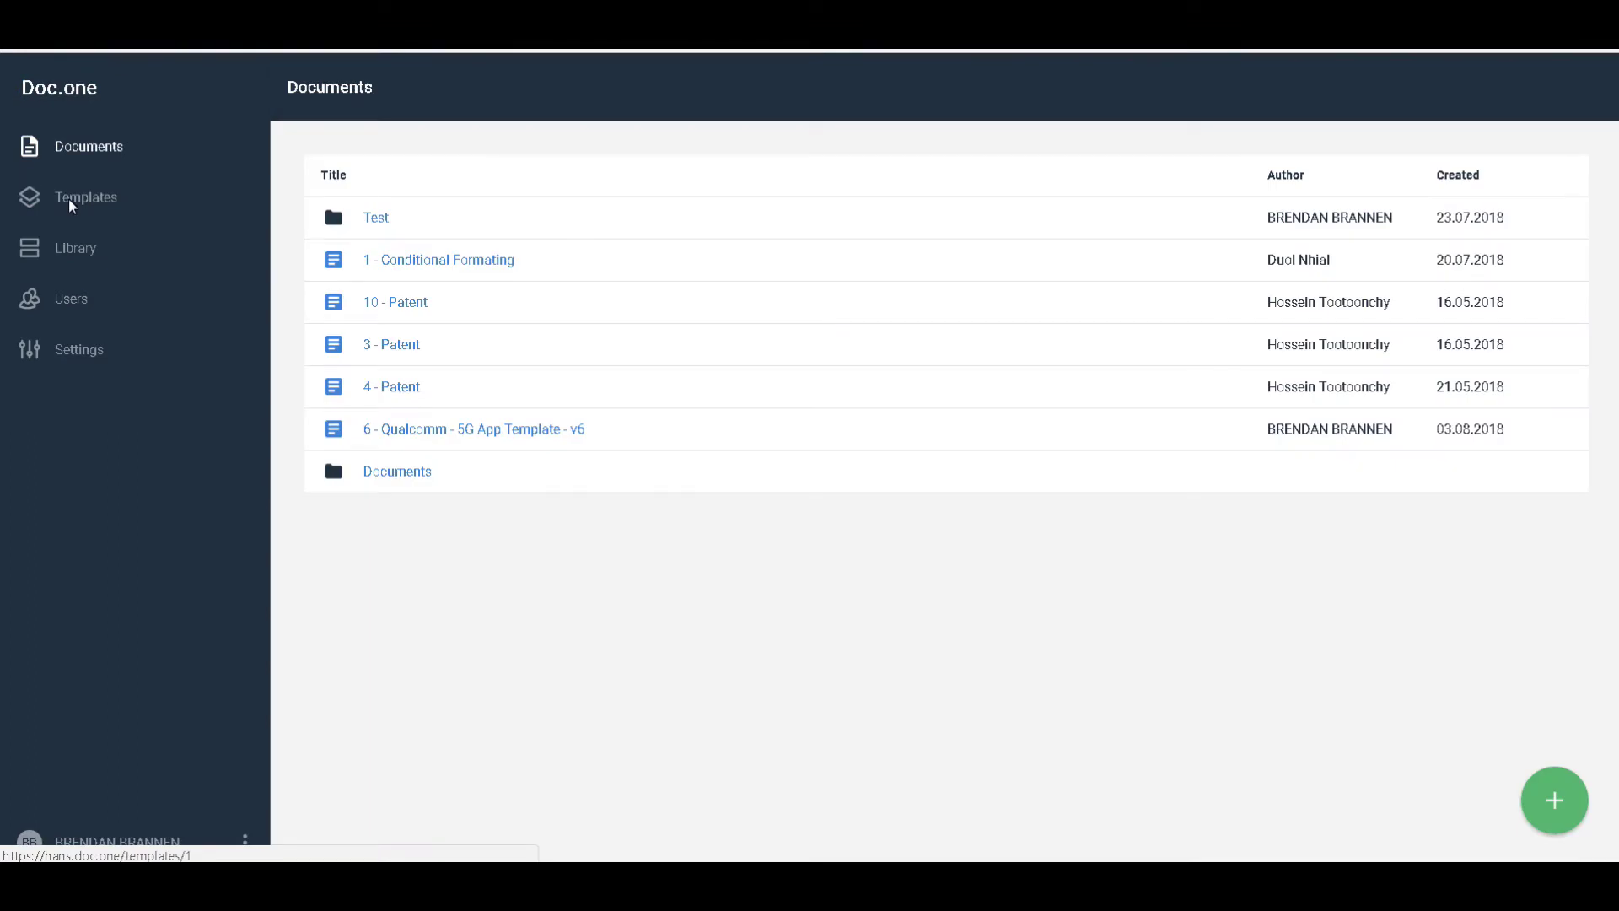
{"action": "left_click", "coordinate": [68, 199]}
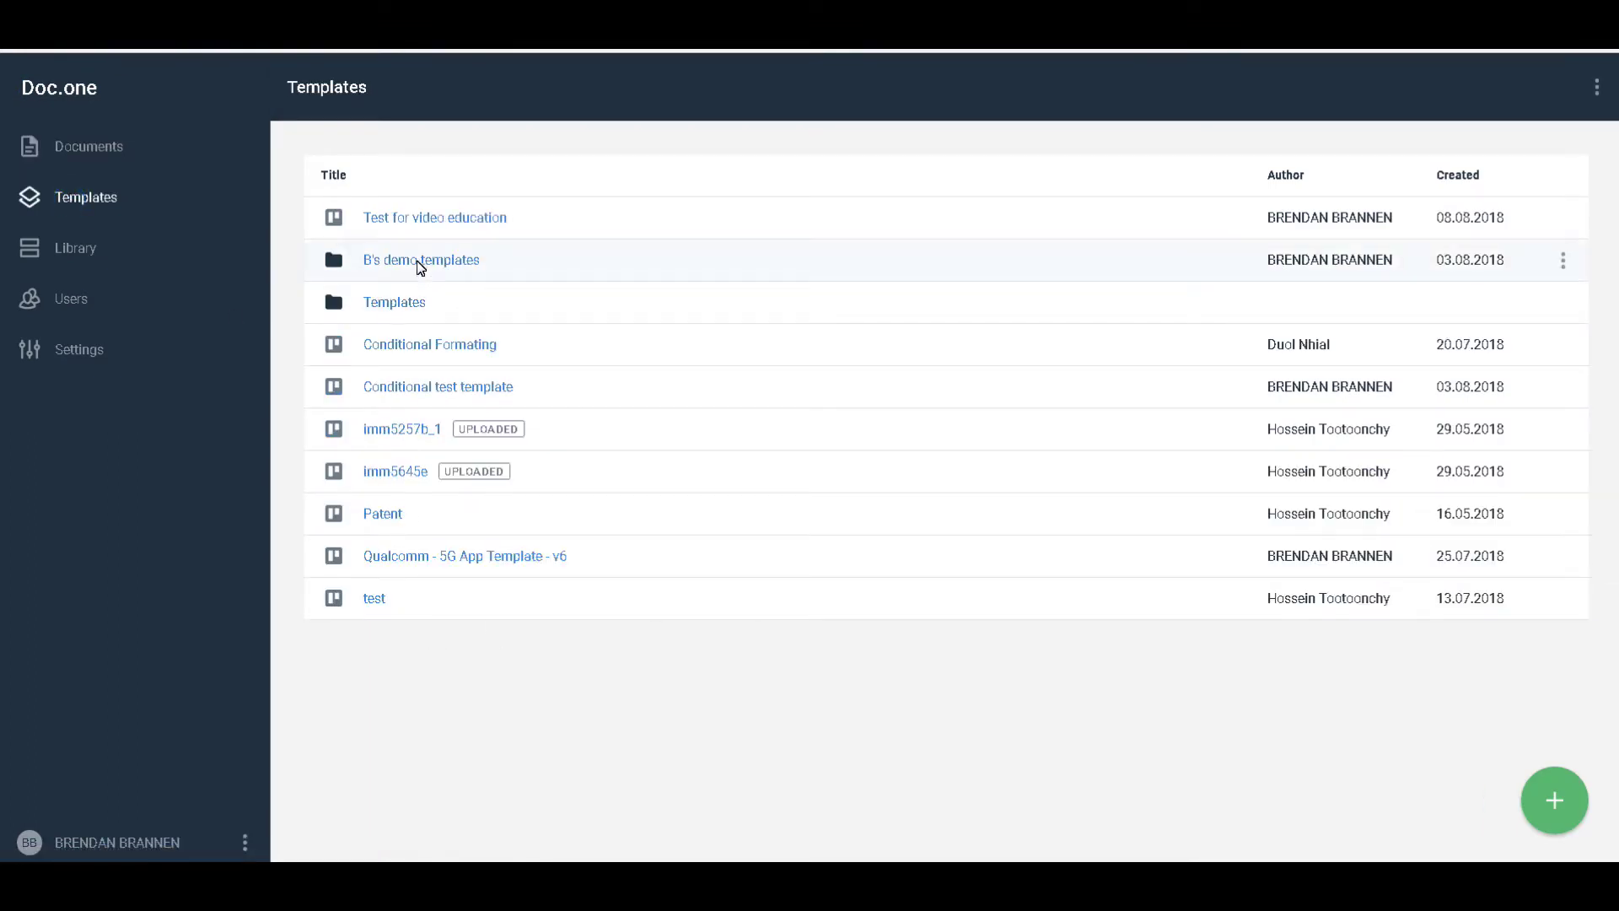
{"action": "left_click", "coordinate": [417, 221]}
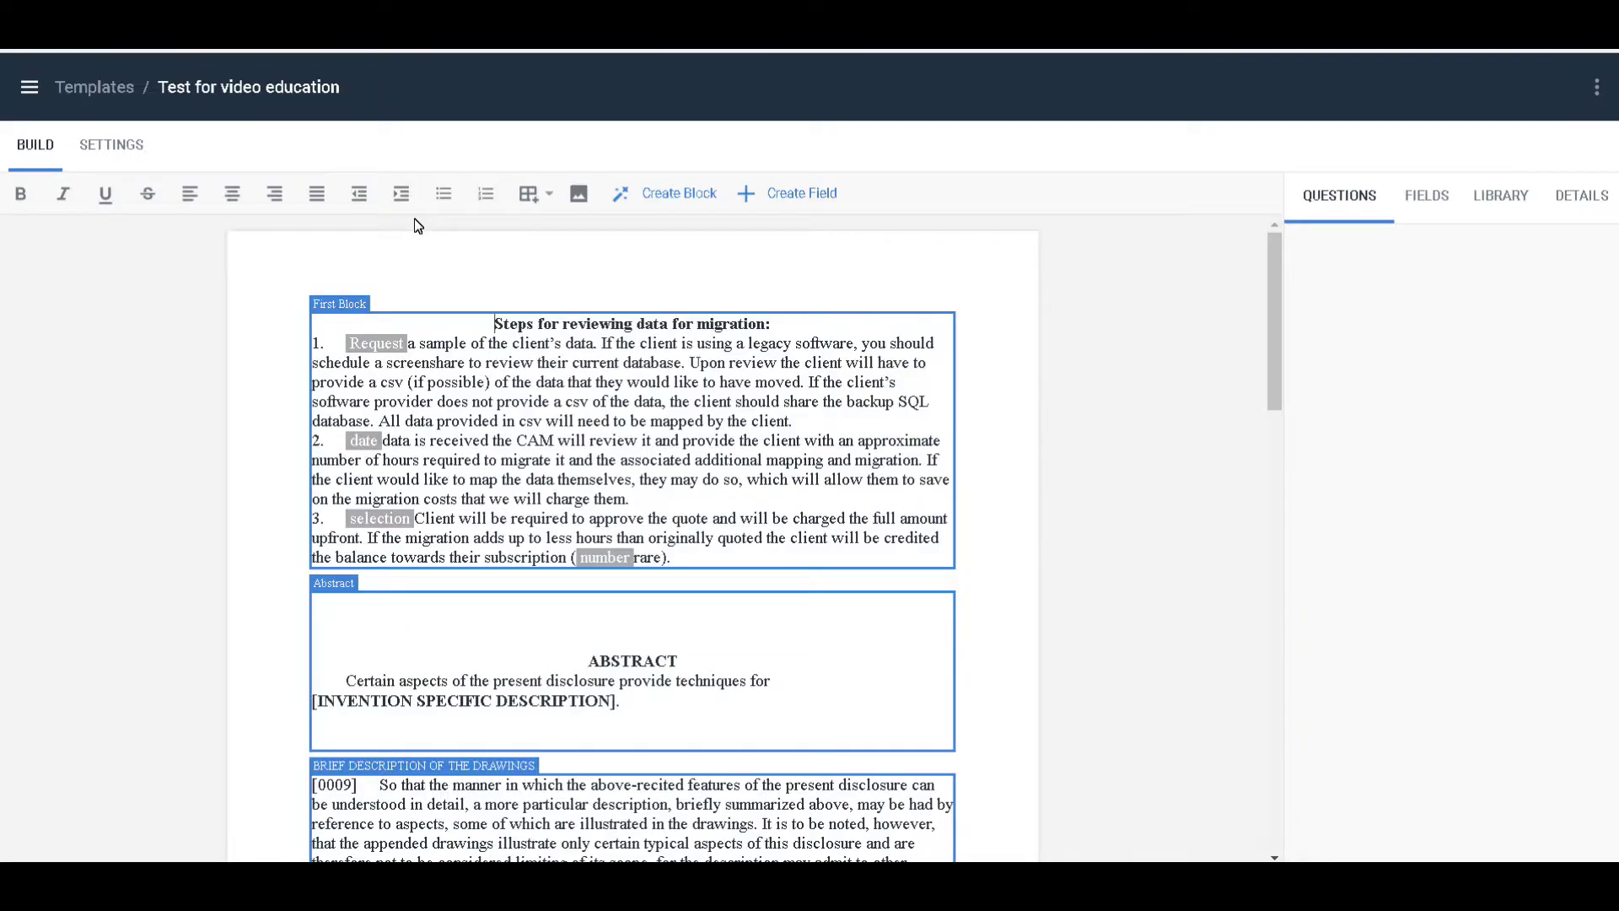
{"action": "scroll", "coordinate": [698, 393], "scroll_direction": "down", "scroll_amount": 3}
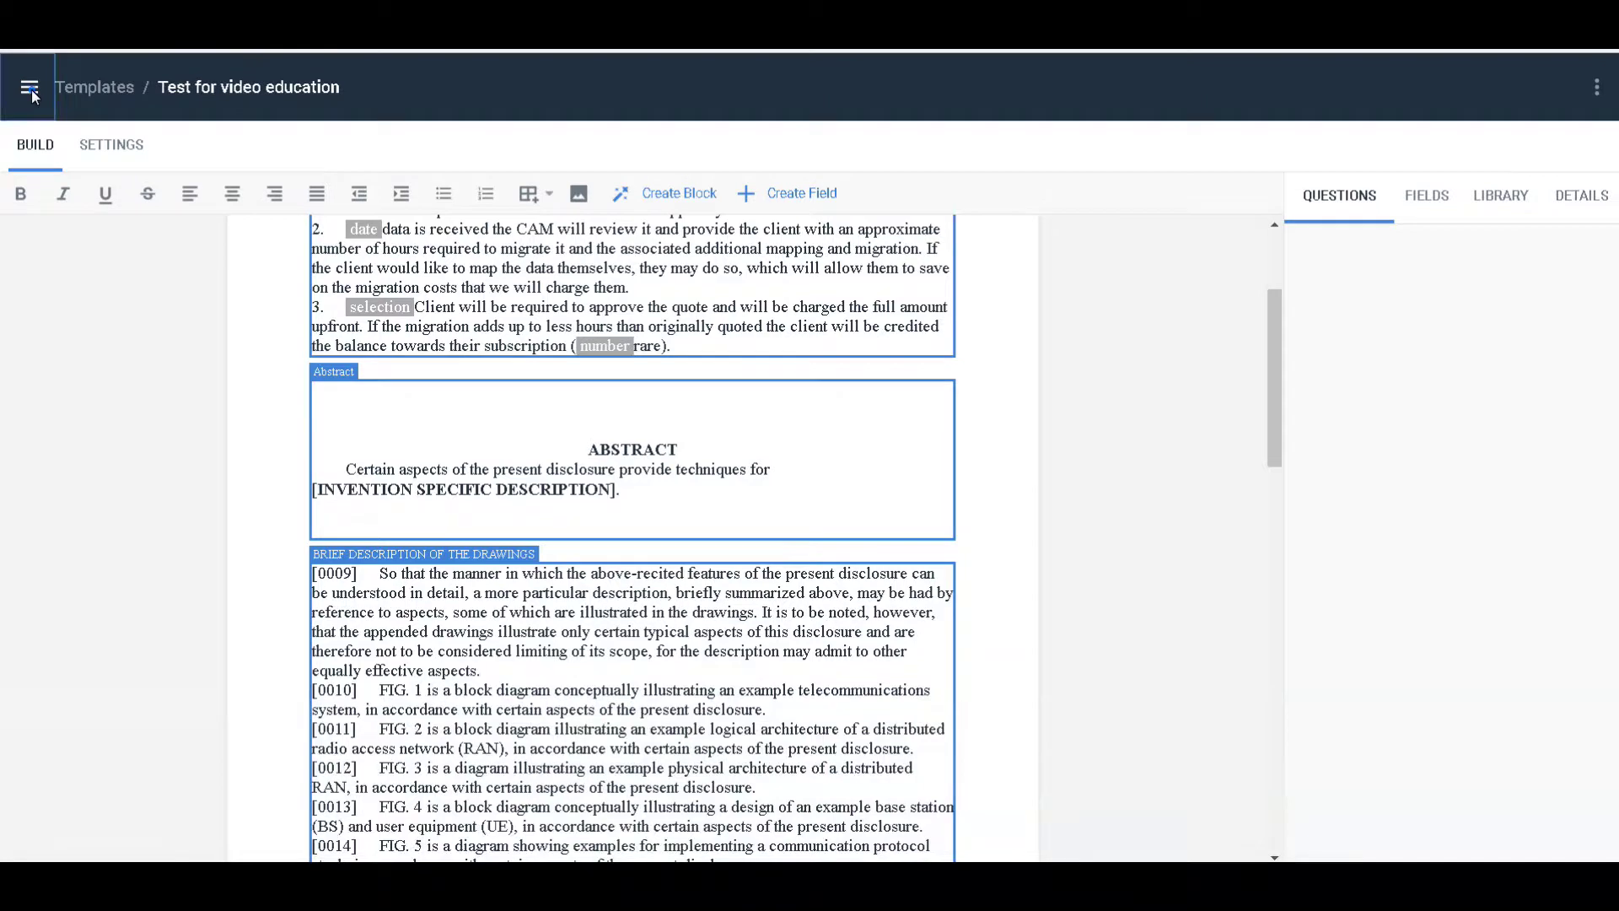
Step: Create a new document from the "Test for video education" template
{"action": "left_click", "coordinate": [32, 92]}
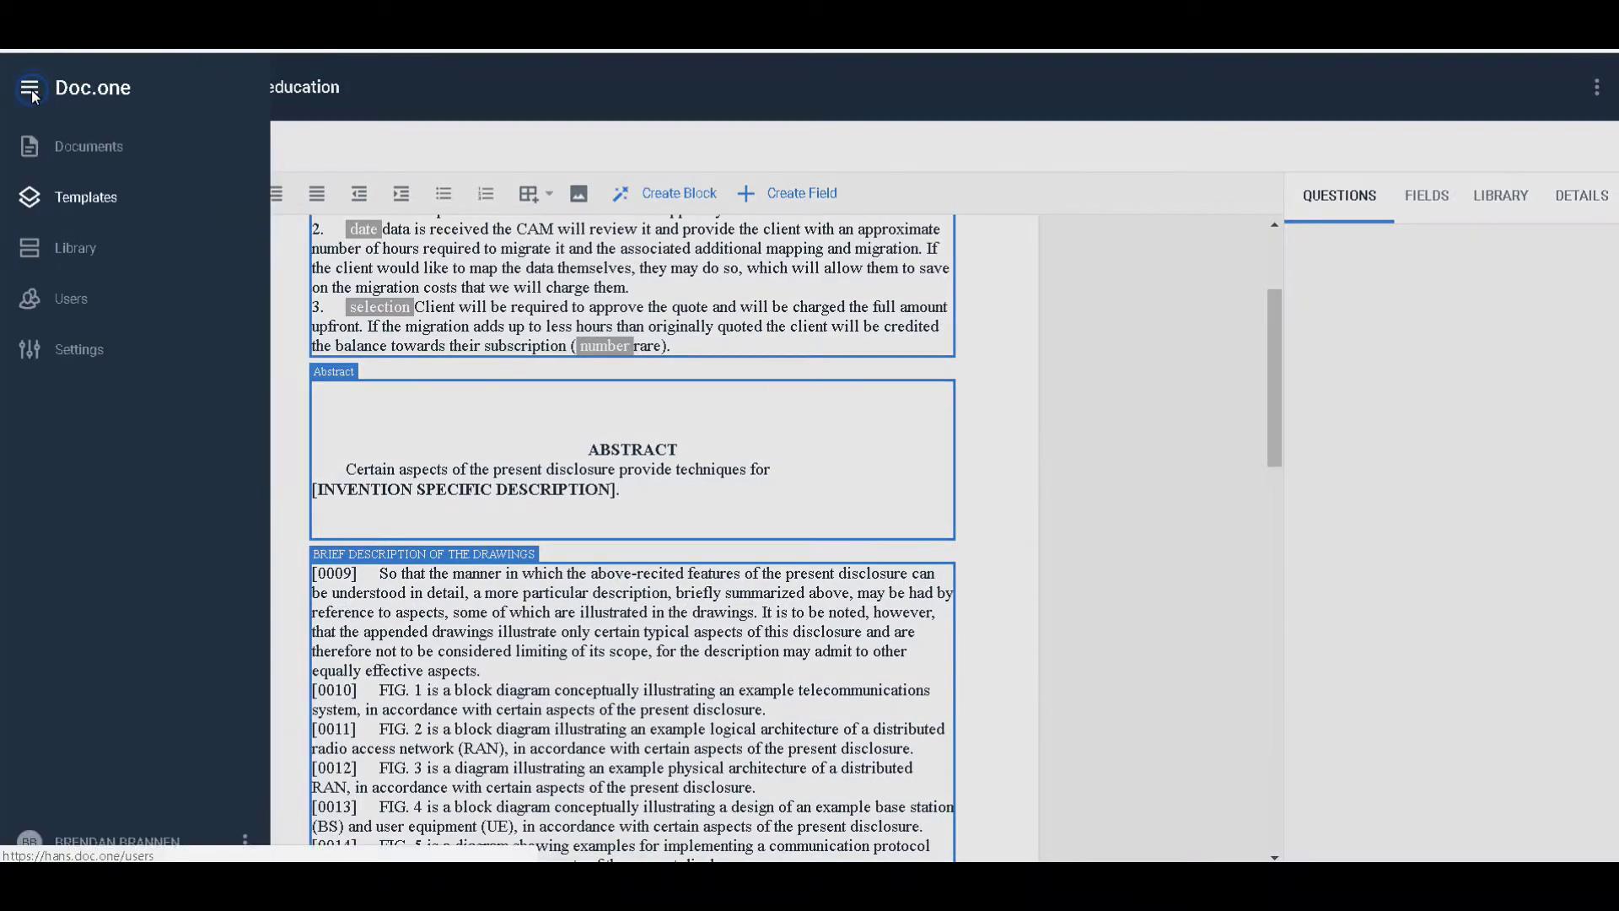
{"action": "left_click", "coordinate": [69, 148]}
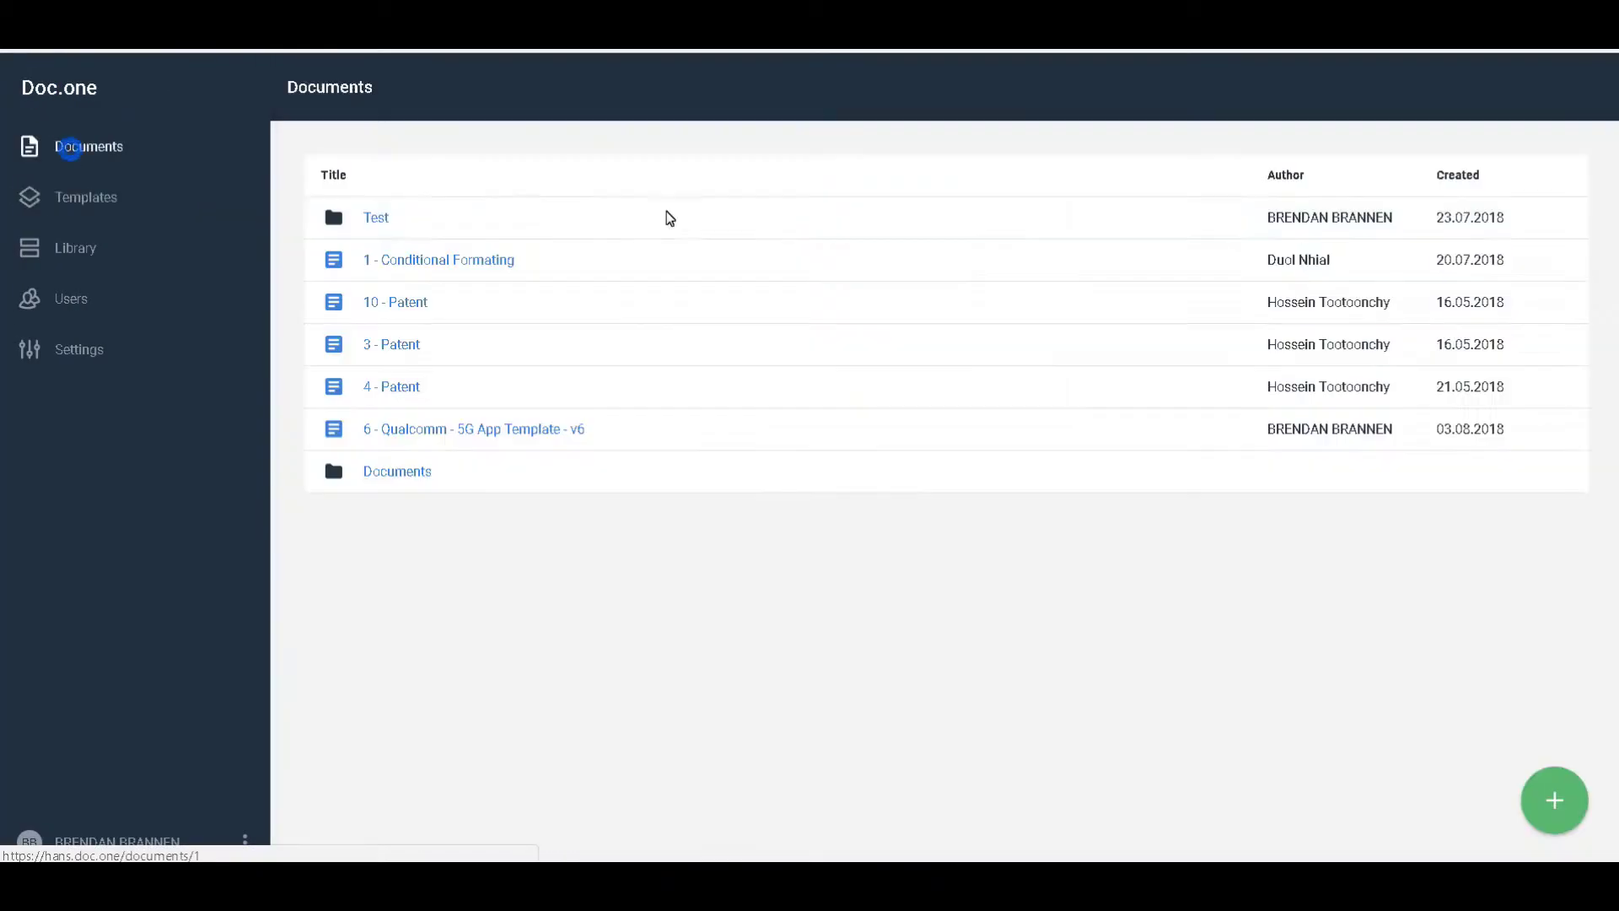
{"action": "left_click", "coordinate": [1555, 800]}
{"action": "left_click", "coordinate": [1564, 651]}
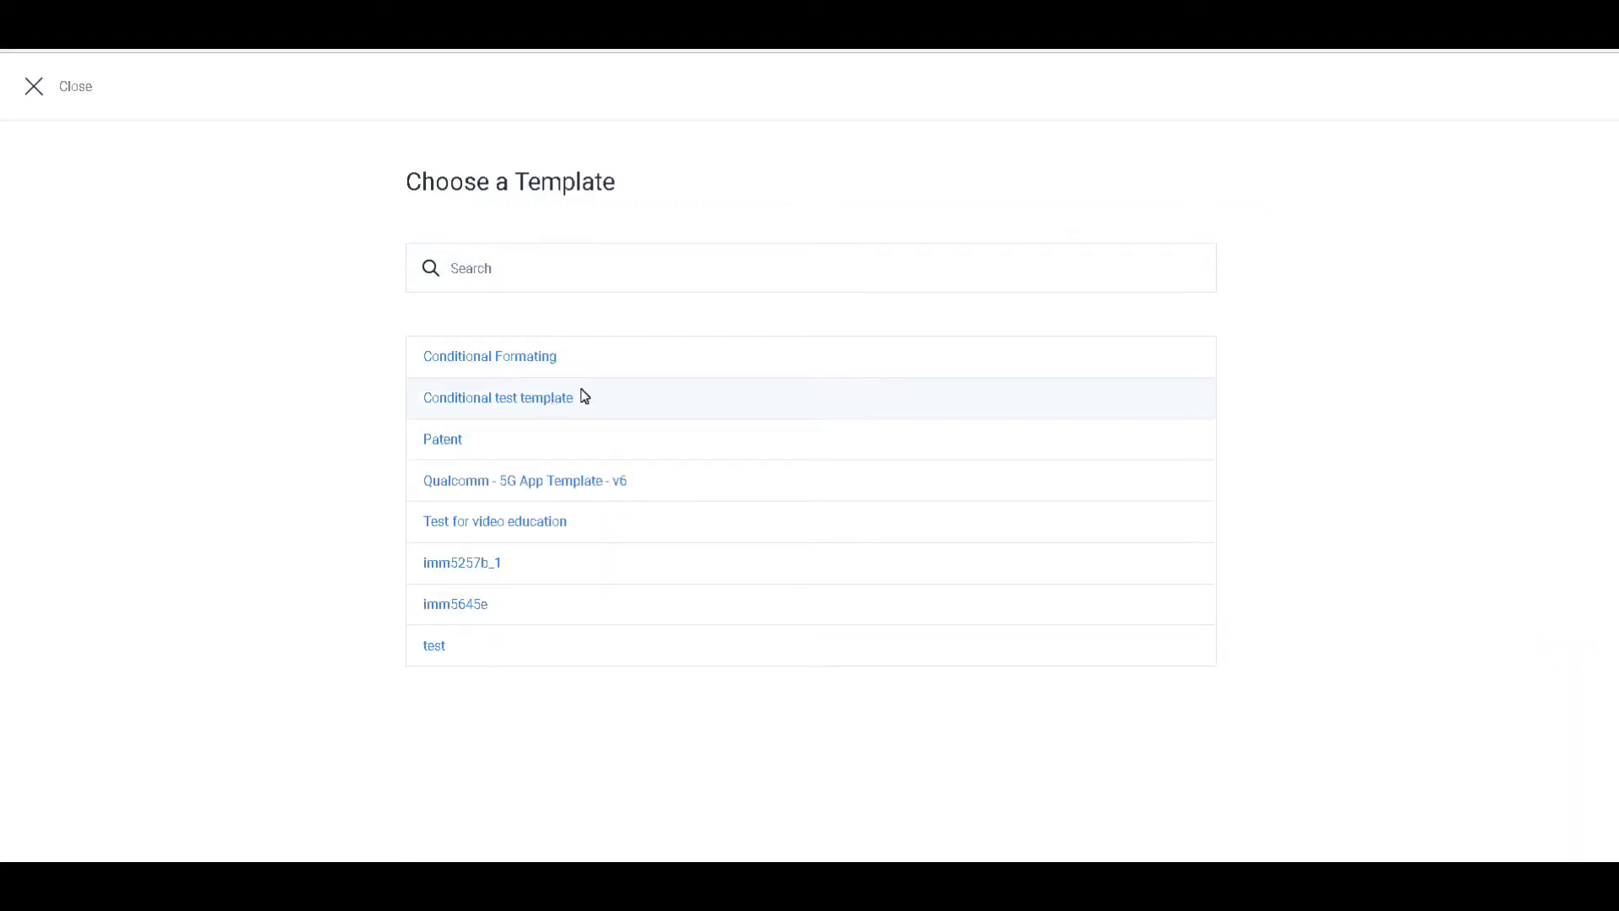
{"action": "left_click", "coordinate": [542, 528]}
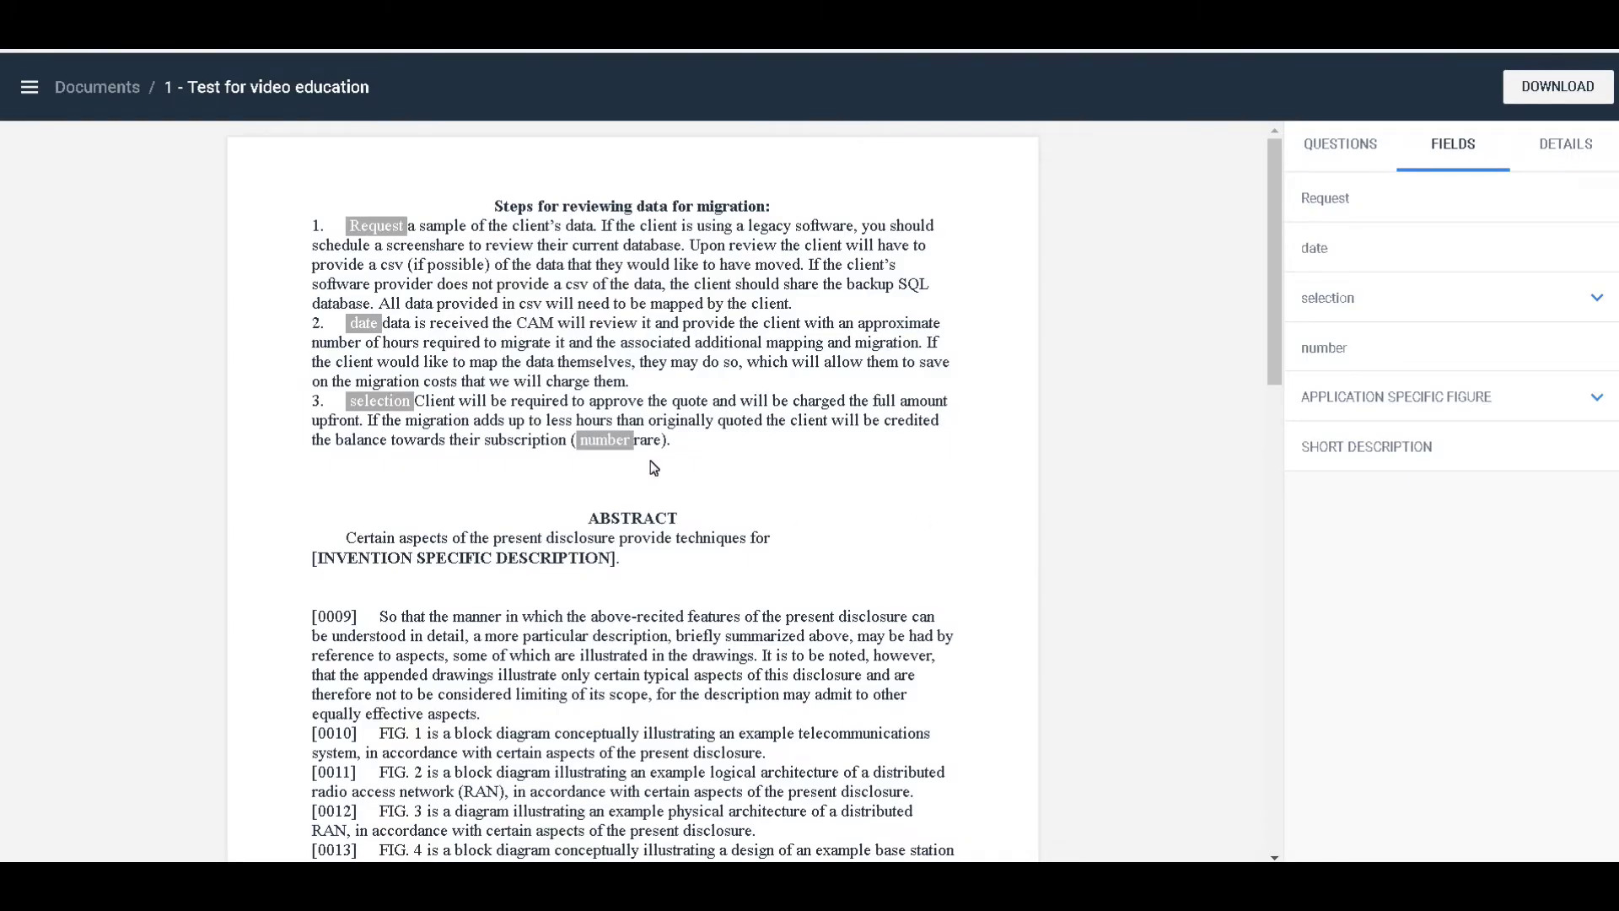
Step: Fill in the document's number field with 34
{"action": "left_click", "coordinate": [603, 432]}
{"action": "left_click", "coordinate": [1342, 351]}
{"action": "type", "text": "34"}
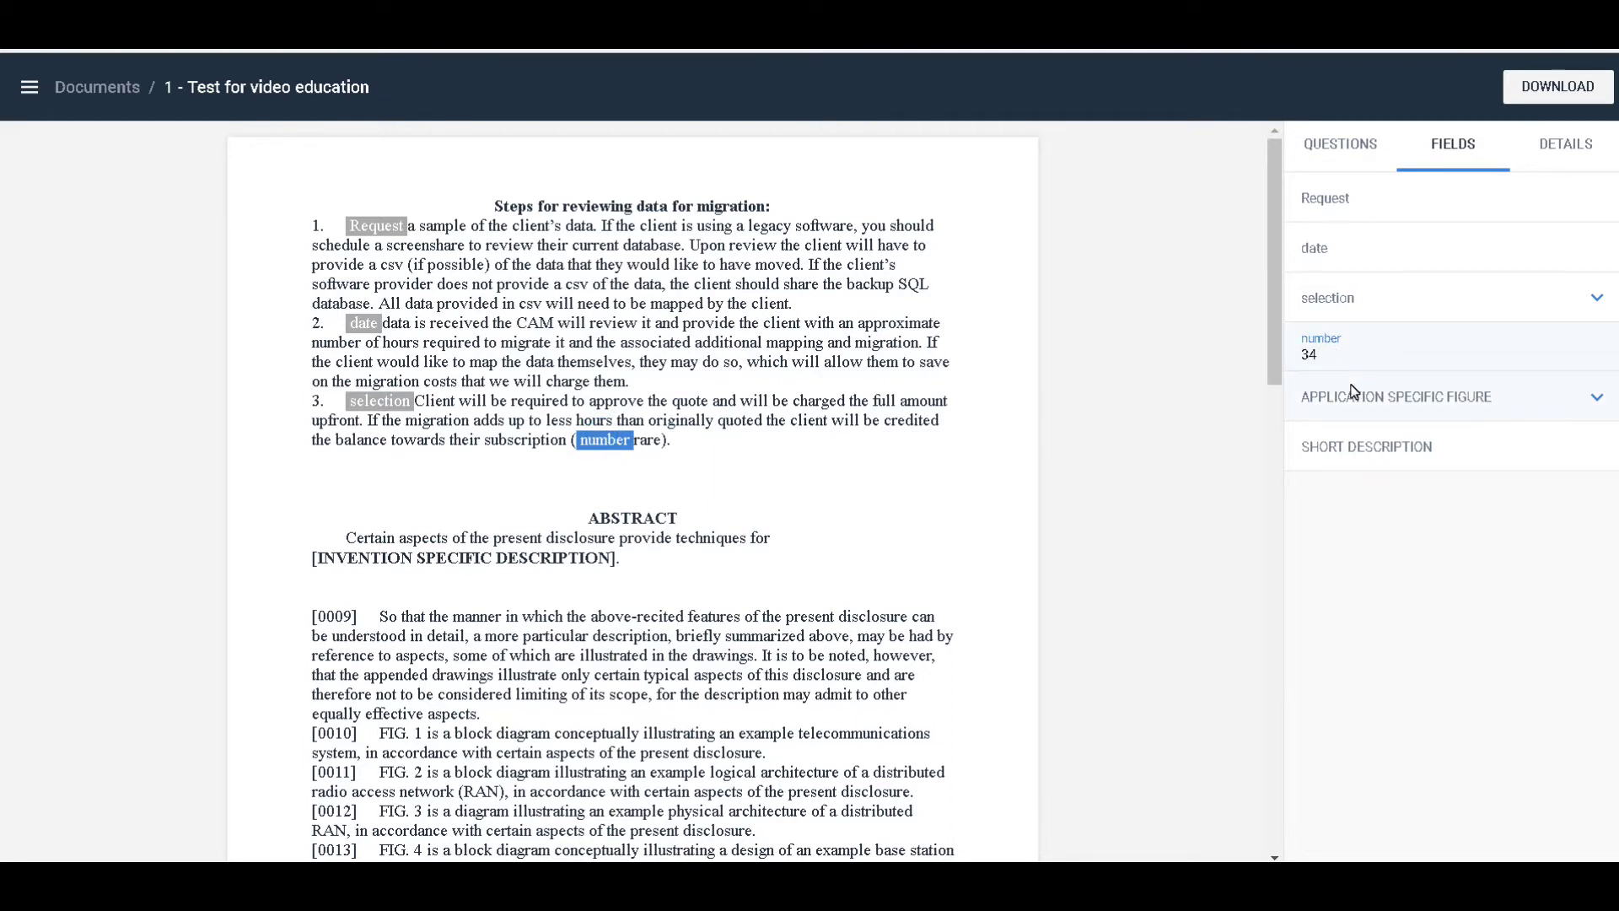
{"action": "left_click", "coordinate": [1247, 620]}
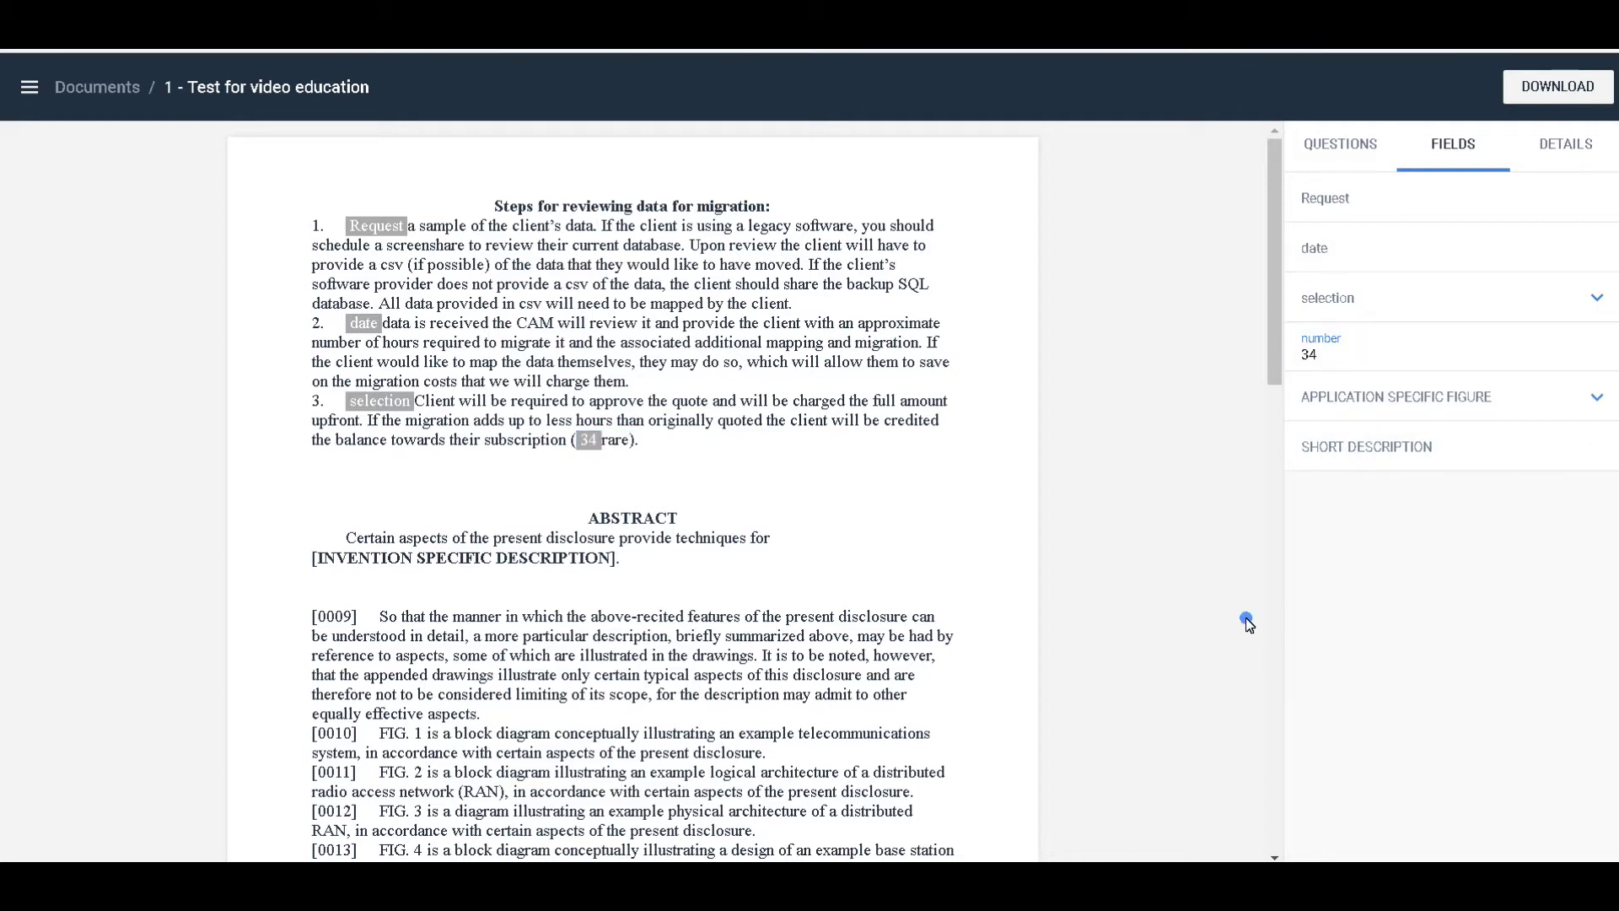
Step: Set the APPLICATION SPECIFIC FIGURE field to FIG. 3 and look through the document
{"action": "left_click", "coordinate": [1552, 403]}
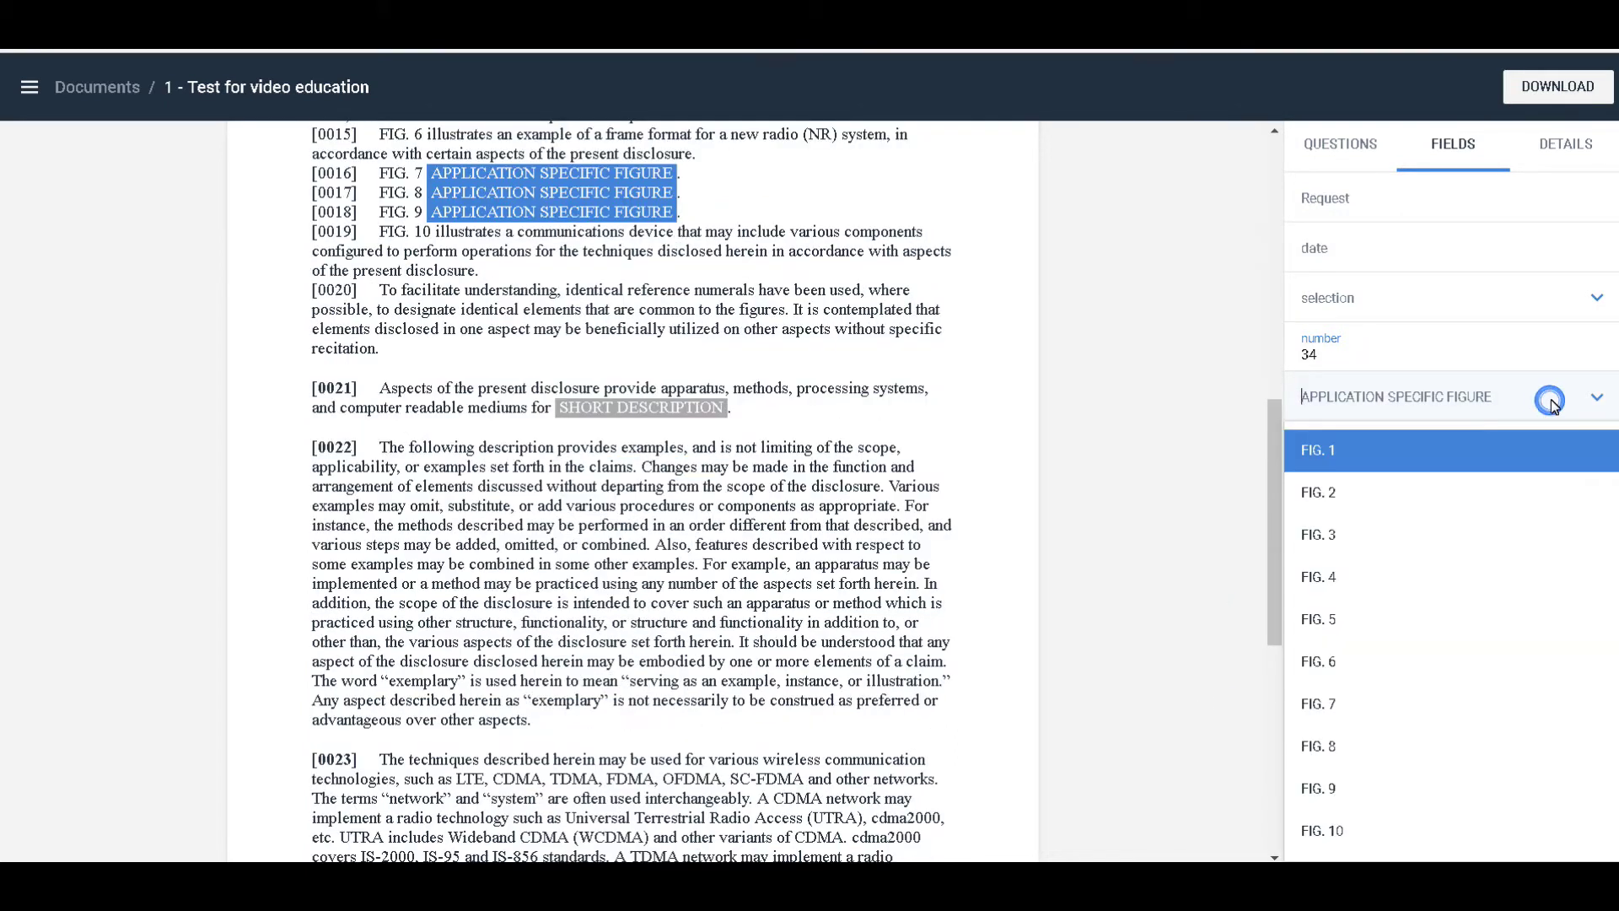
{"action": "left_click", "coordinate": [1402, 548]}
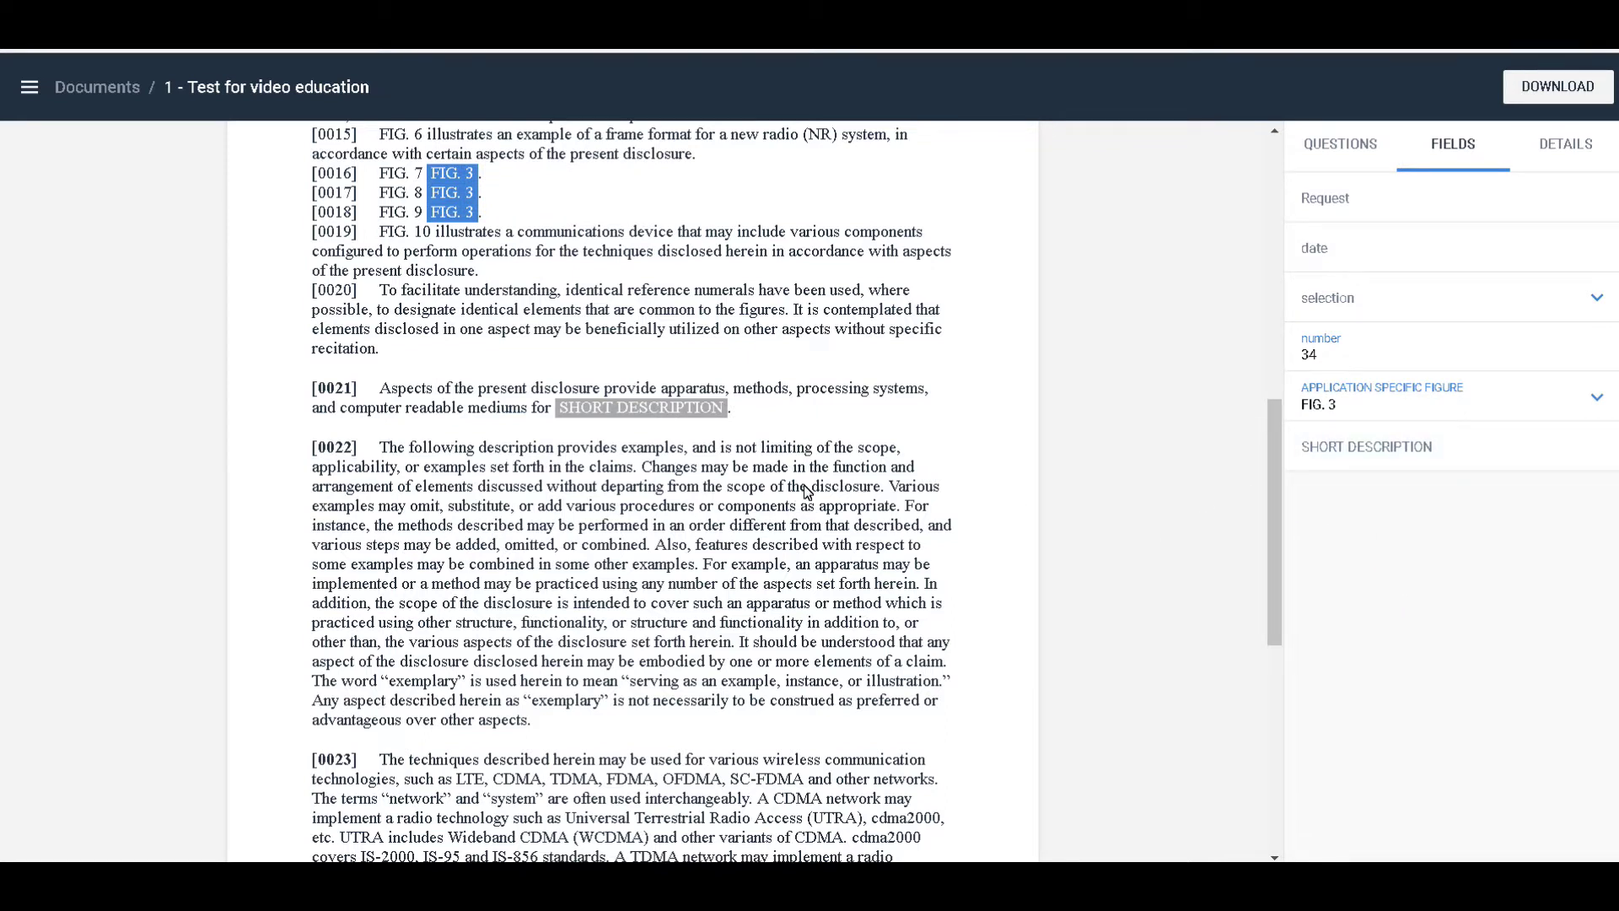
{"action": "scroll", "coordinate": [793, 503], "scroll_direction": "down", "scroll_amount": 7}
{"action": "scroll", "coordinate": [775, 521], "scroll_direction": "up", "scroll_amount": 20}
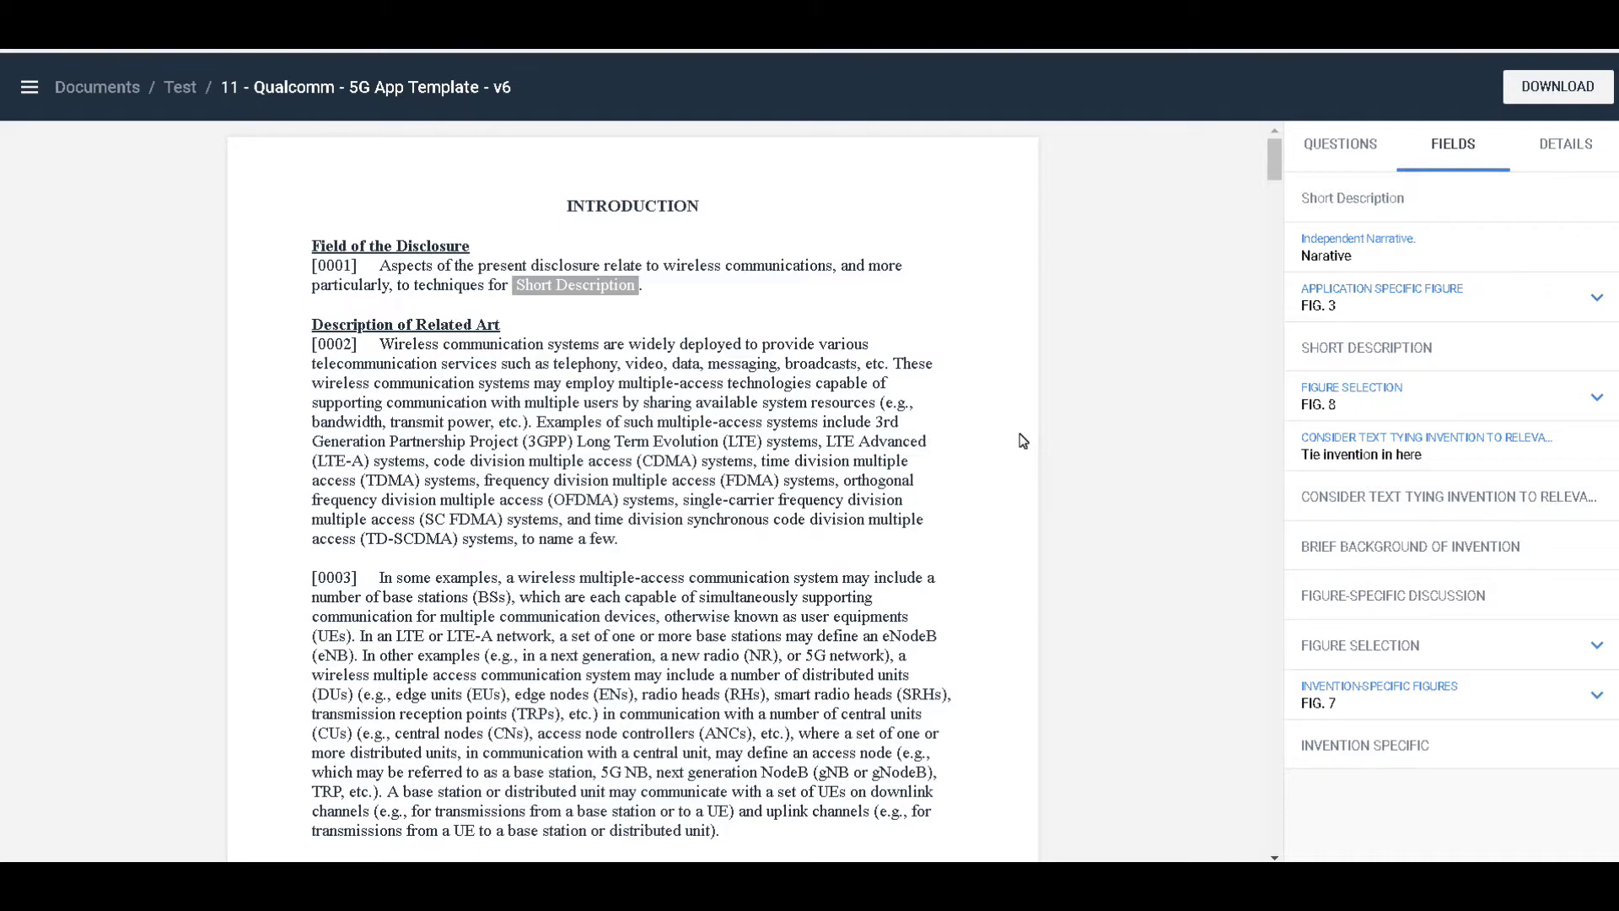
Step: Try the answers A sub element and A sub sub element for What is claimed, finishing on Multiple anciliatory elements
{"action": "left_click", "coordinate": [1392, 235]}
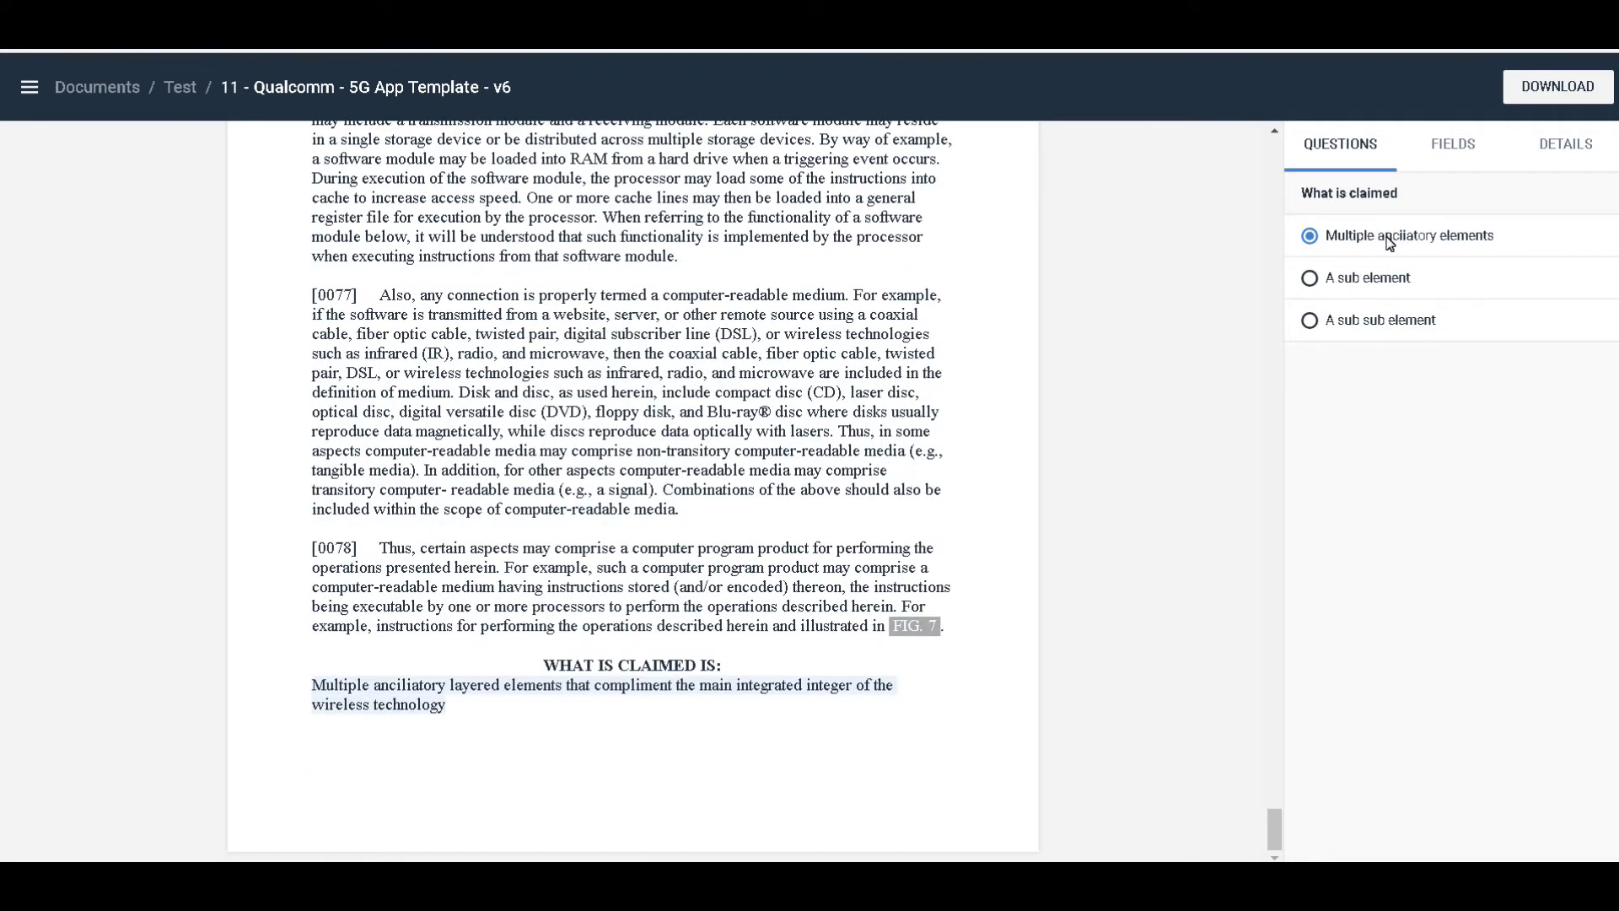
{"action": "left_click", "coordinate": [1389, 280]}
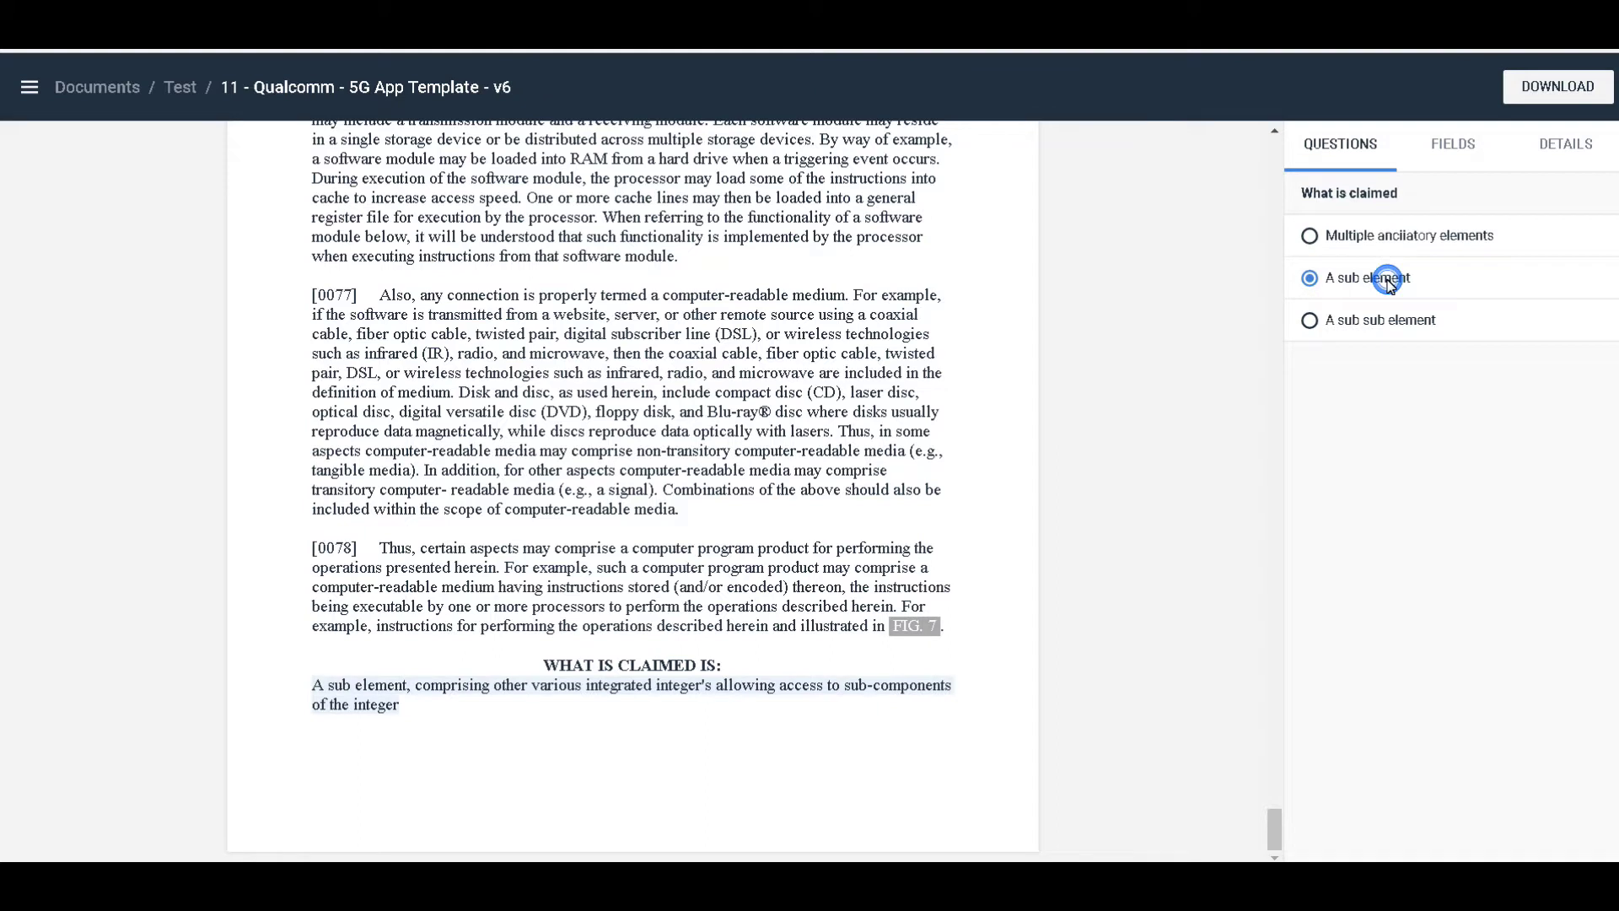
{"action": "left_click", "coordinate": [1384, 325]}
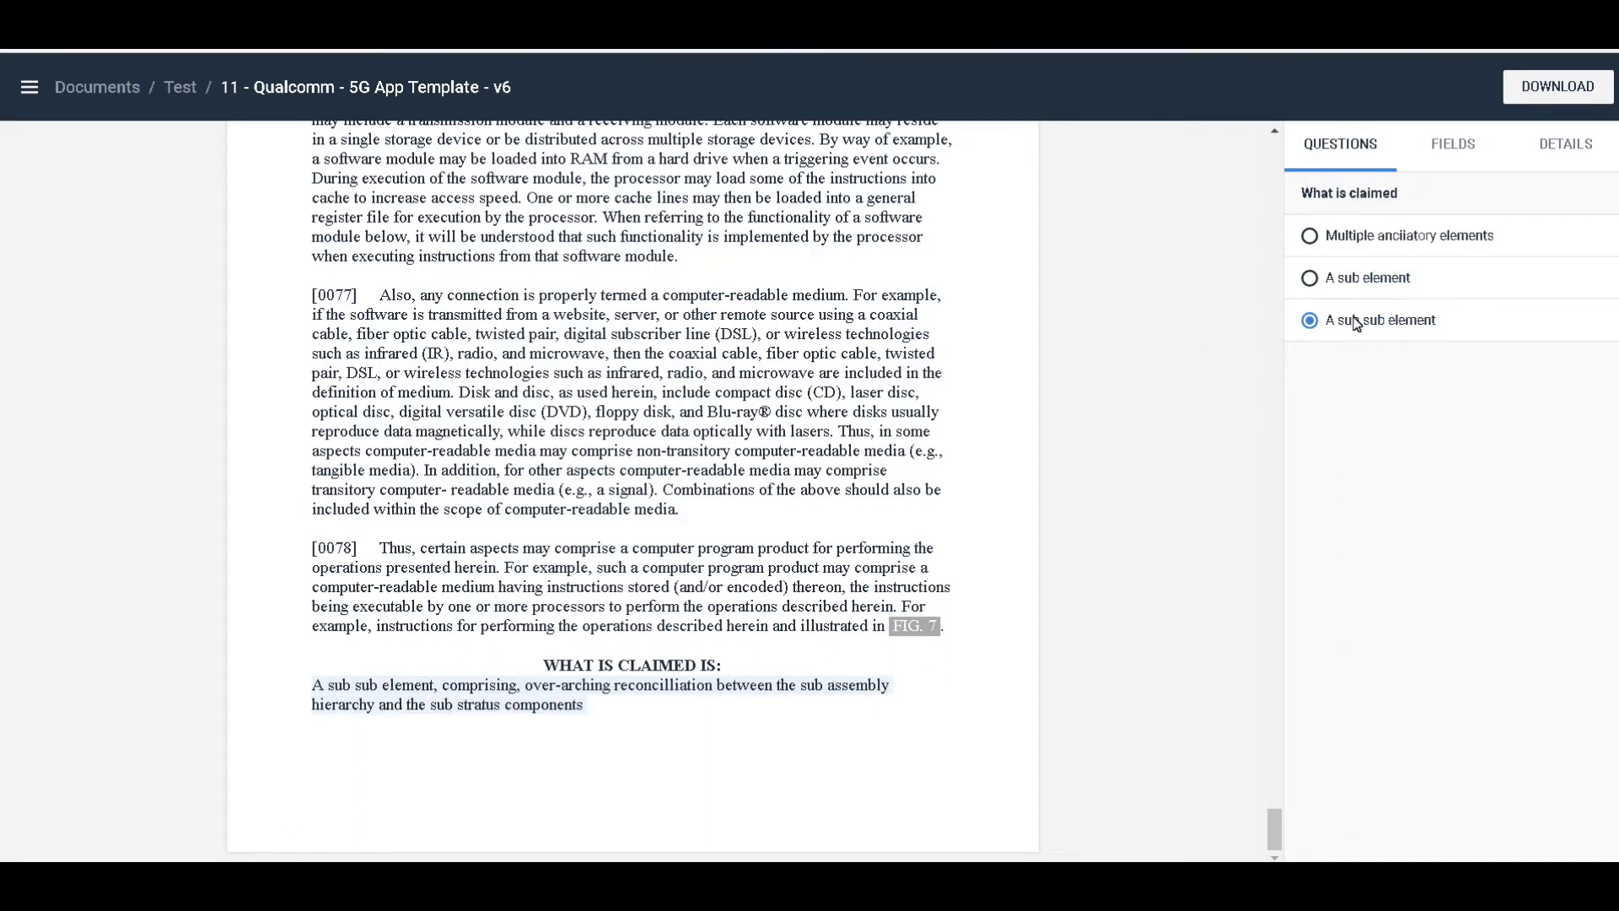
{"action": "left_click", "coordinate": [1355, 281]}
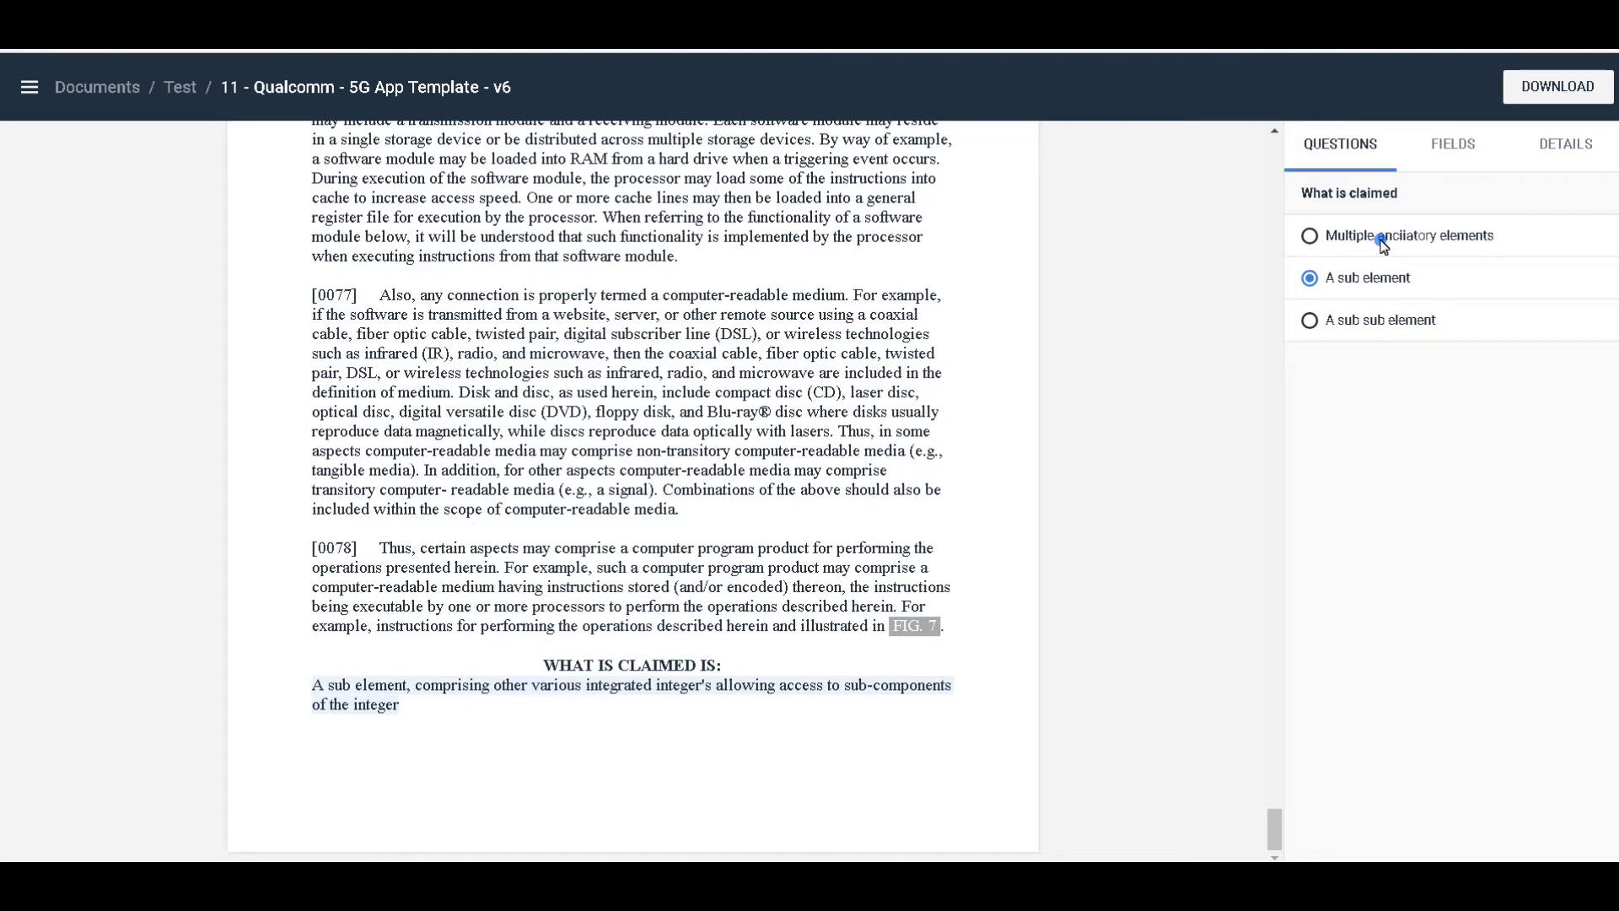
{"action": "left_click", "coordinate": [1381, 242]}
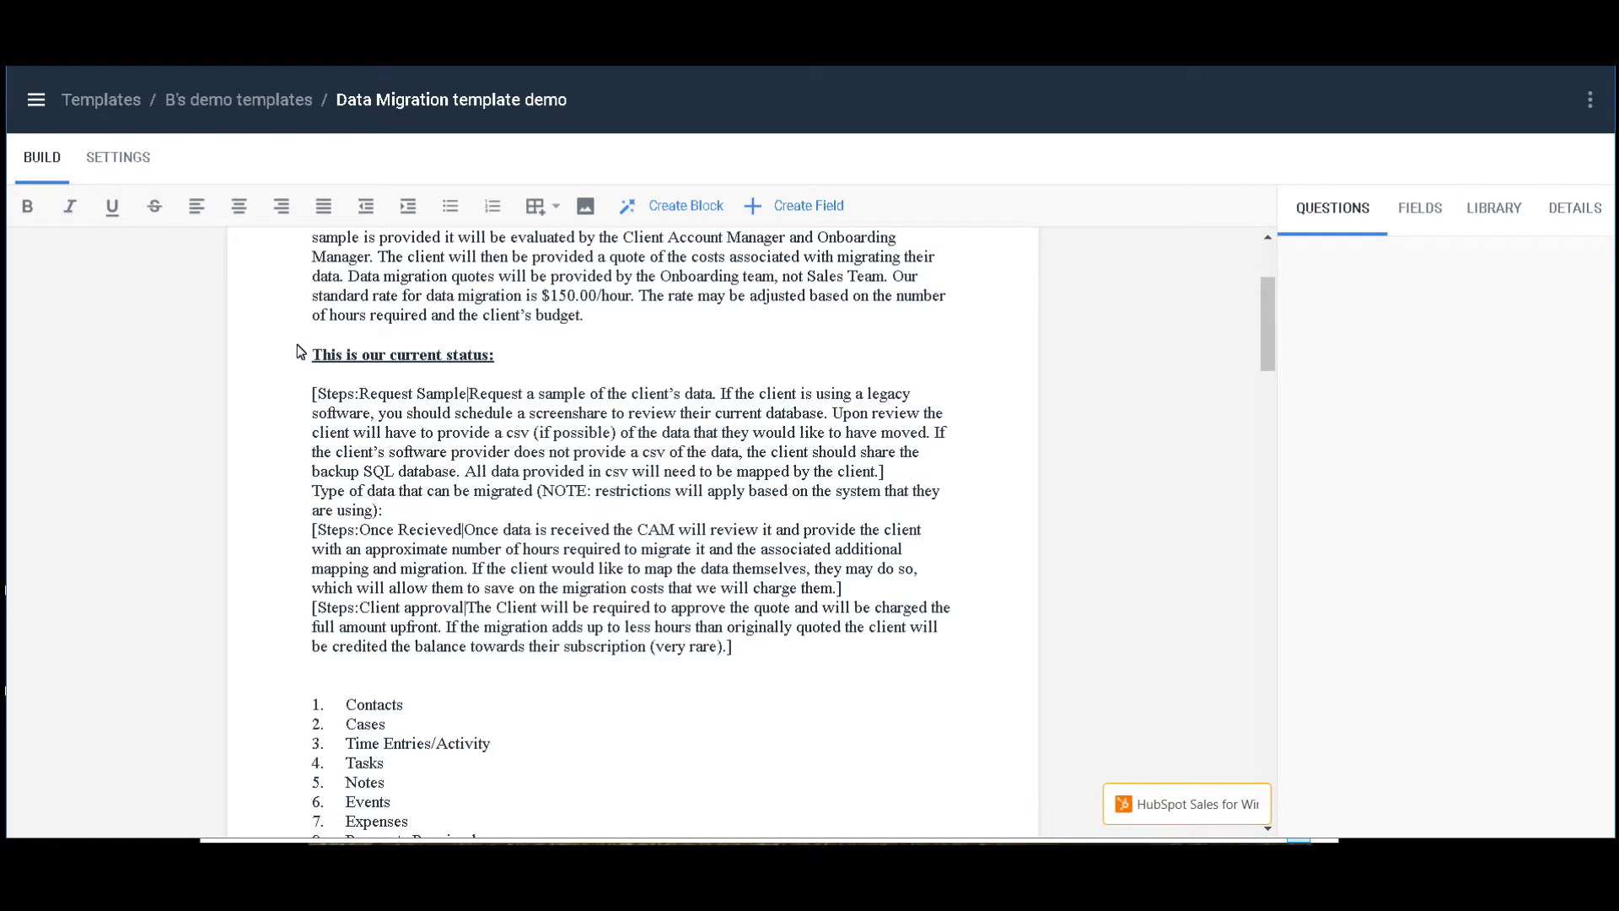
Step: Add a display condition to the Request Sample paragraph and its Type of data line, with question Current Status and answer Request Sample
{"action": "left_click_drag", "start_coordinate": [314, 356], "coordinate": [514, 364]}
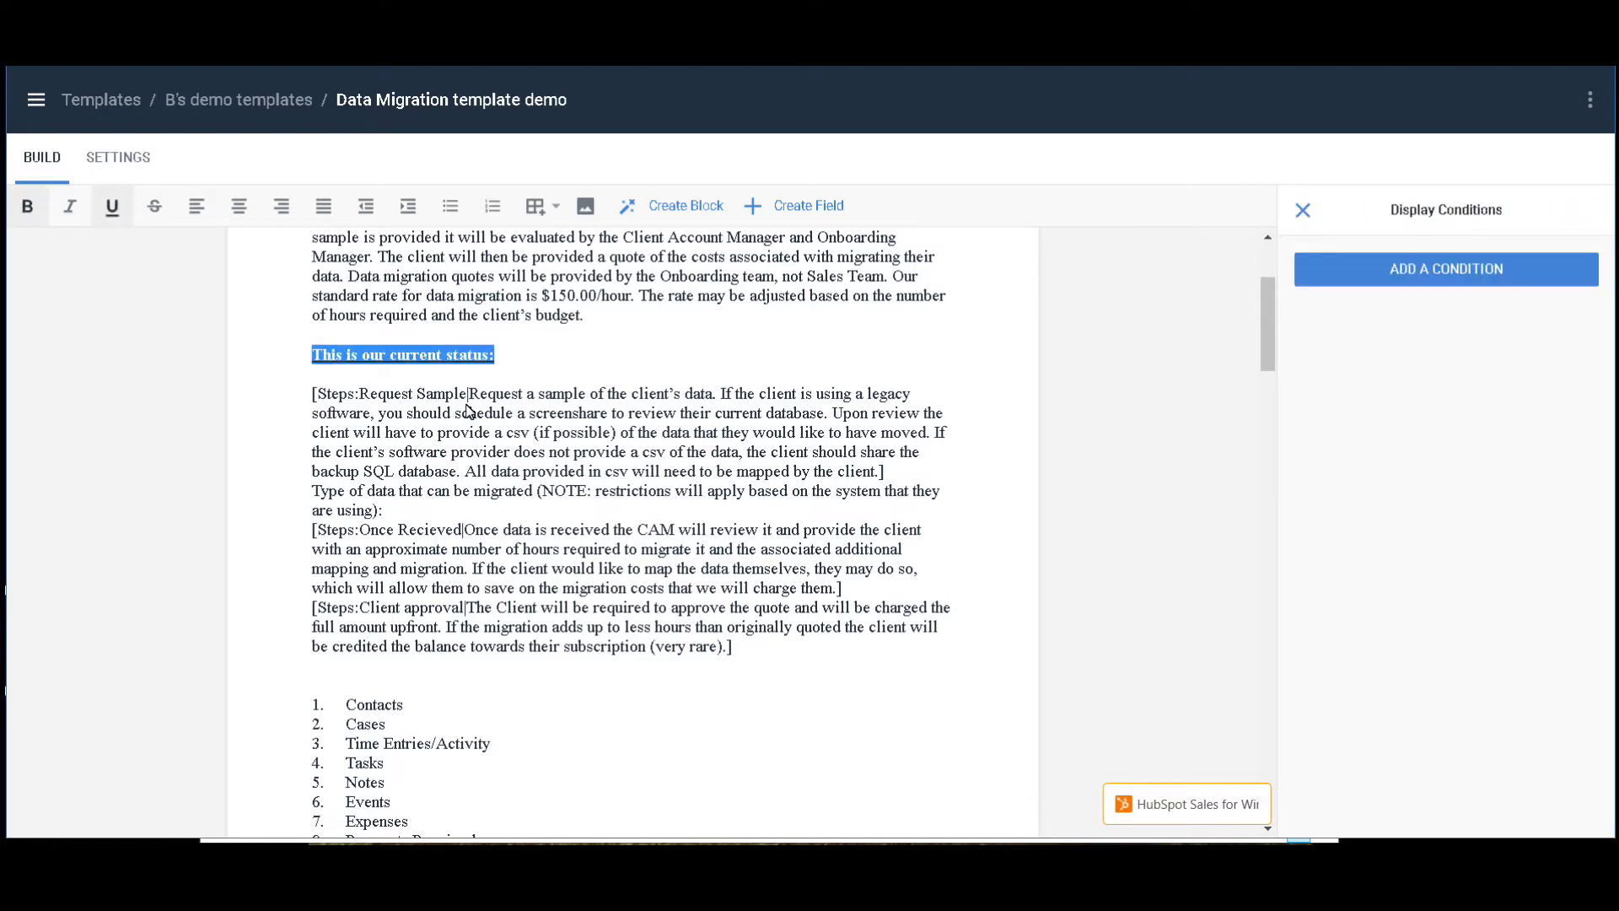
{"action": "left_click_drag", "start_coordinate": [313, 394], "coordinate": [384, 512]}
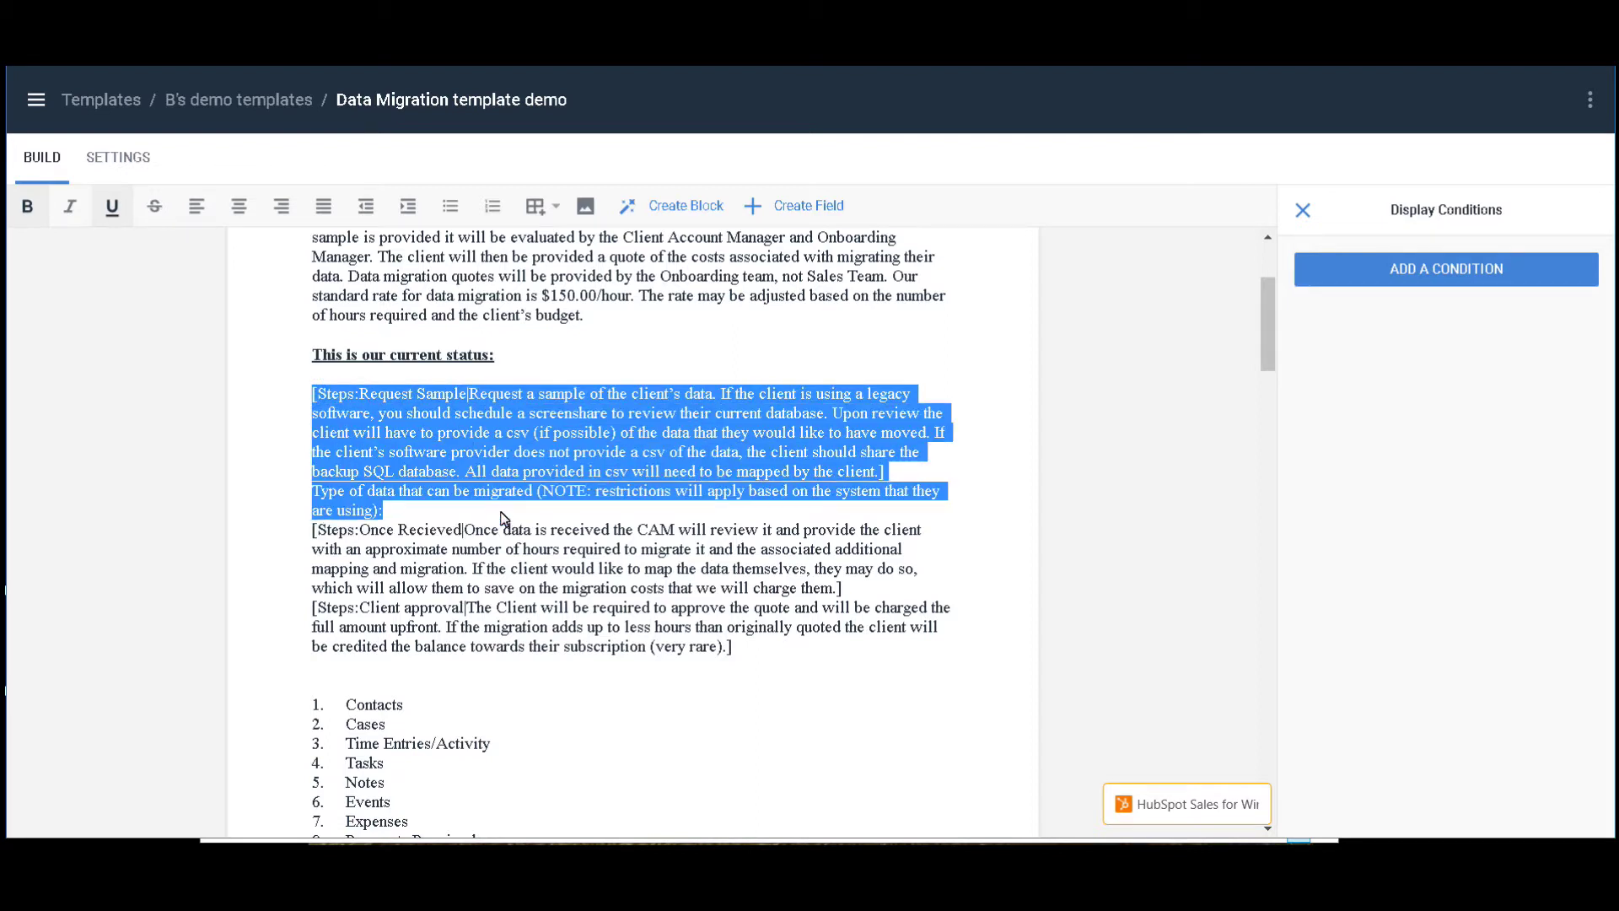
{"action": "left_click", "coordinate": [1399, 283]}
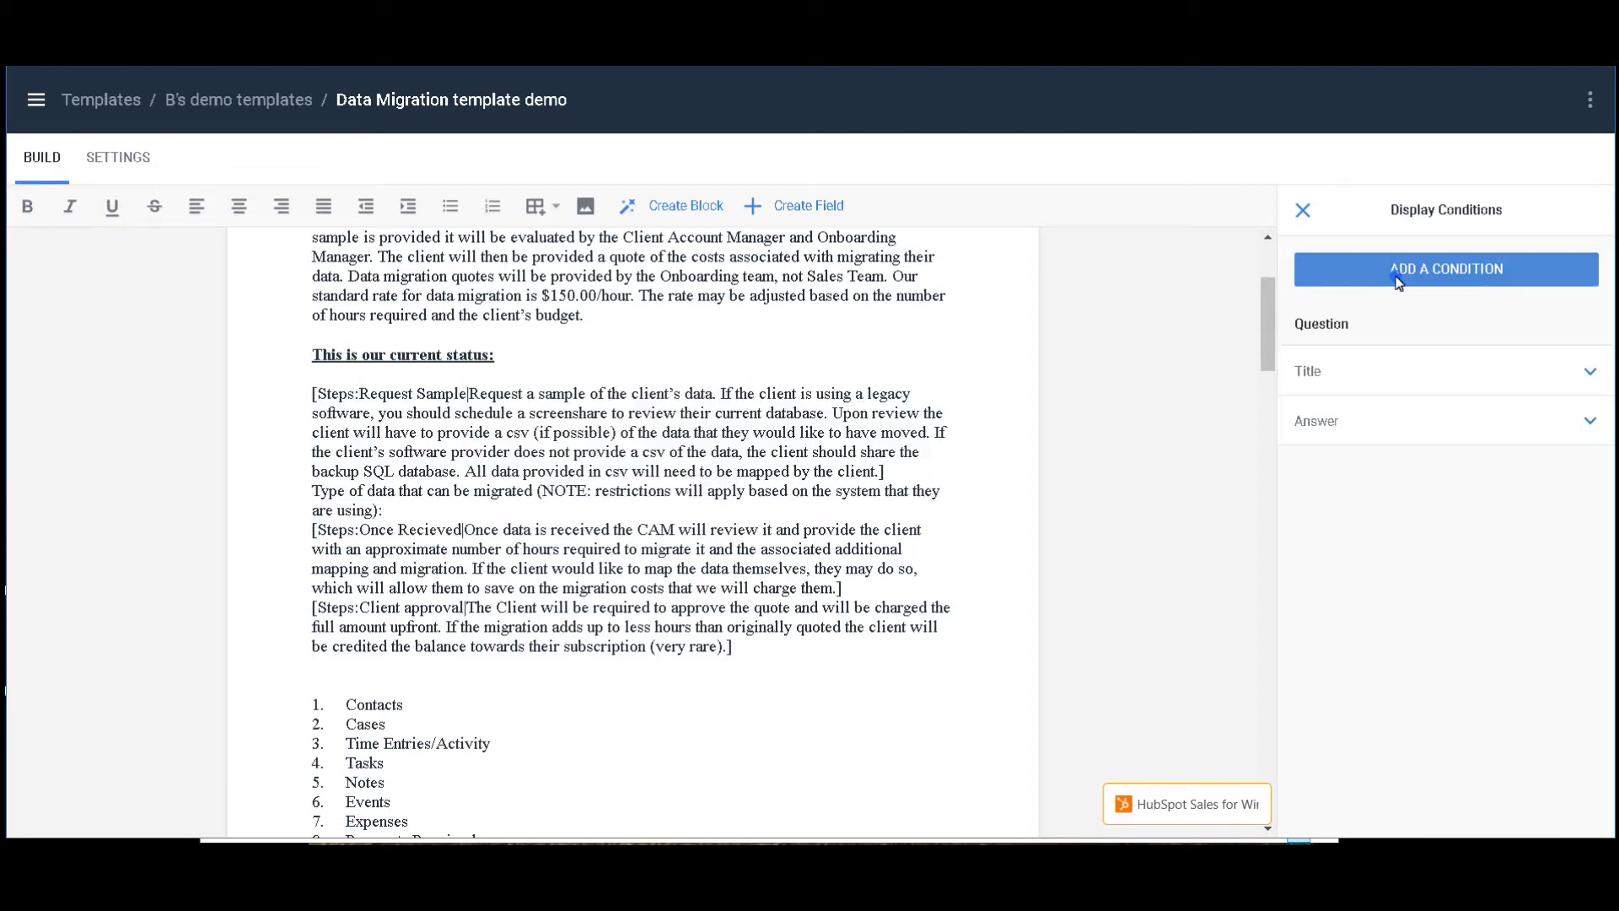
{"action": "left_click", "coordinate": [1370, 374]}
{"action": "type", "text": "Cu"}
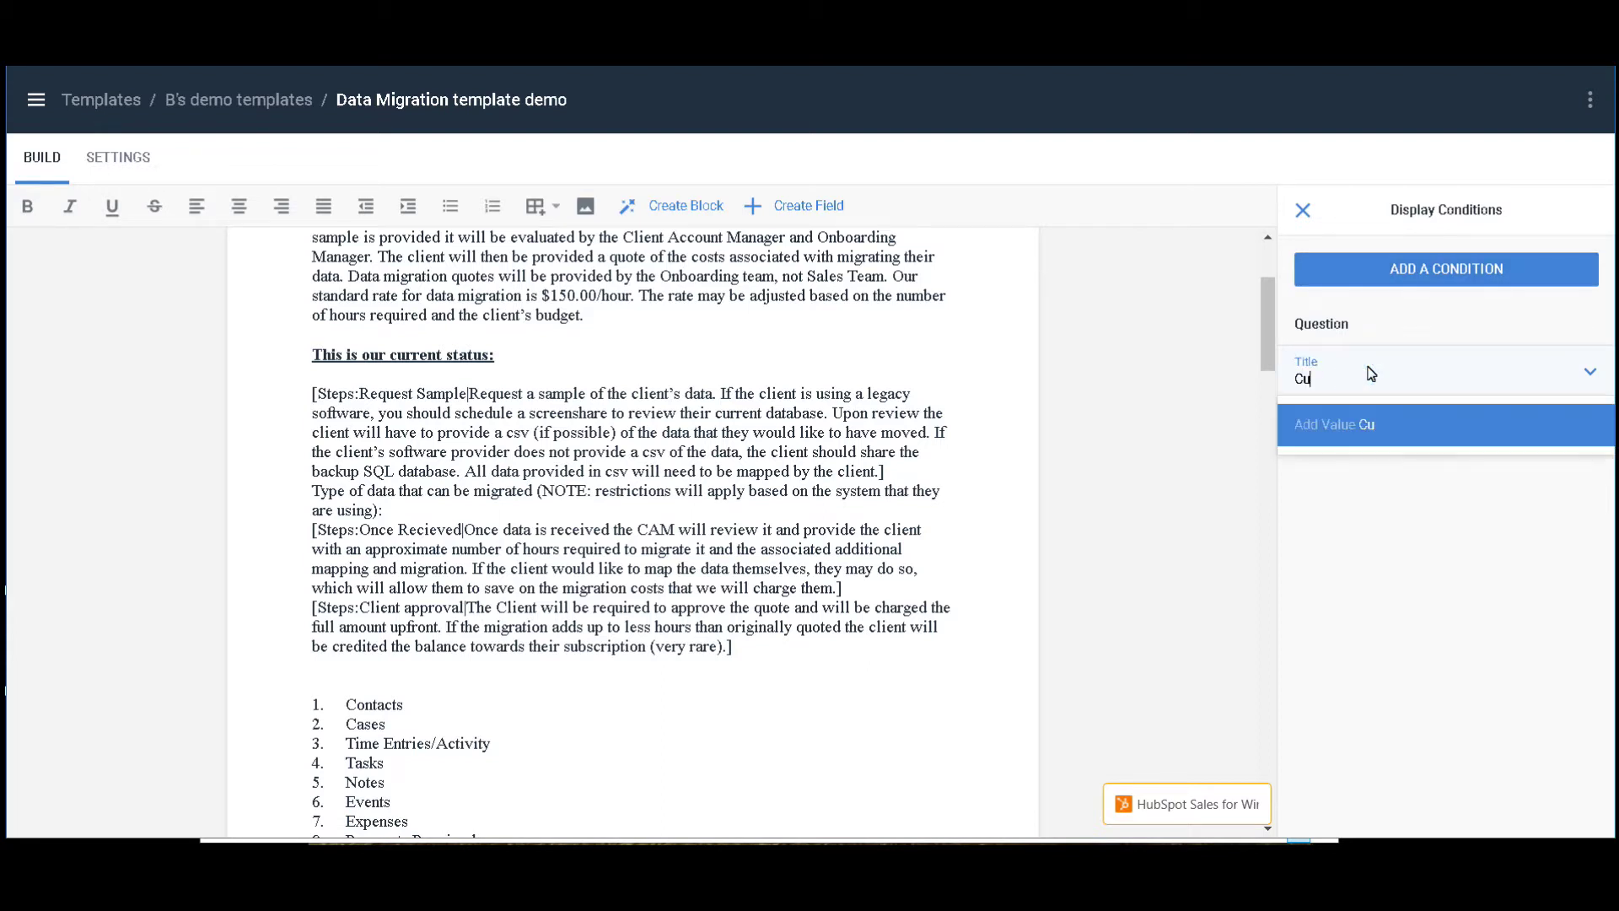
{"action": "type", "text": "rrent Status"}
{"action": "left_click", "coordinate": [1371, 426]}
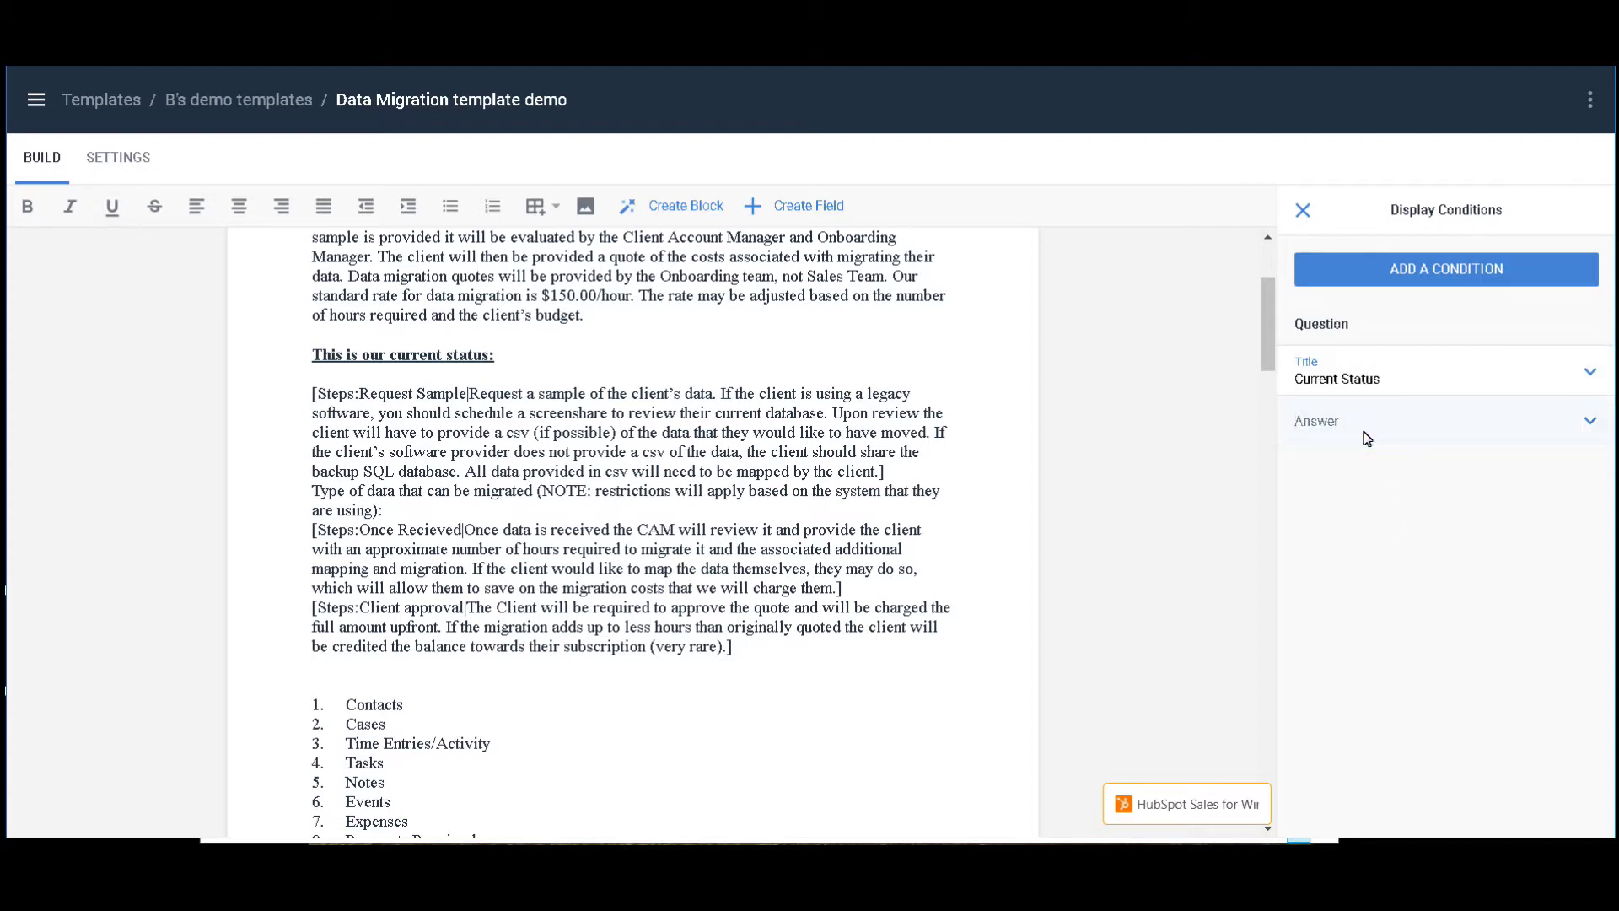
{"action": "type", "text": "Req"}
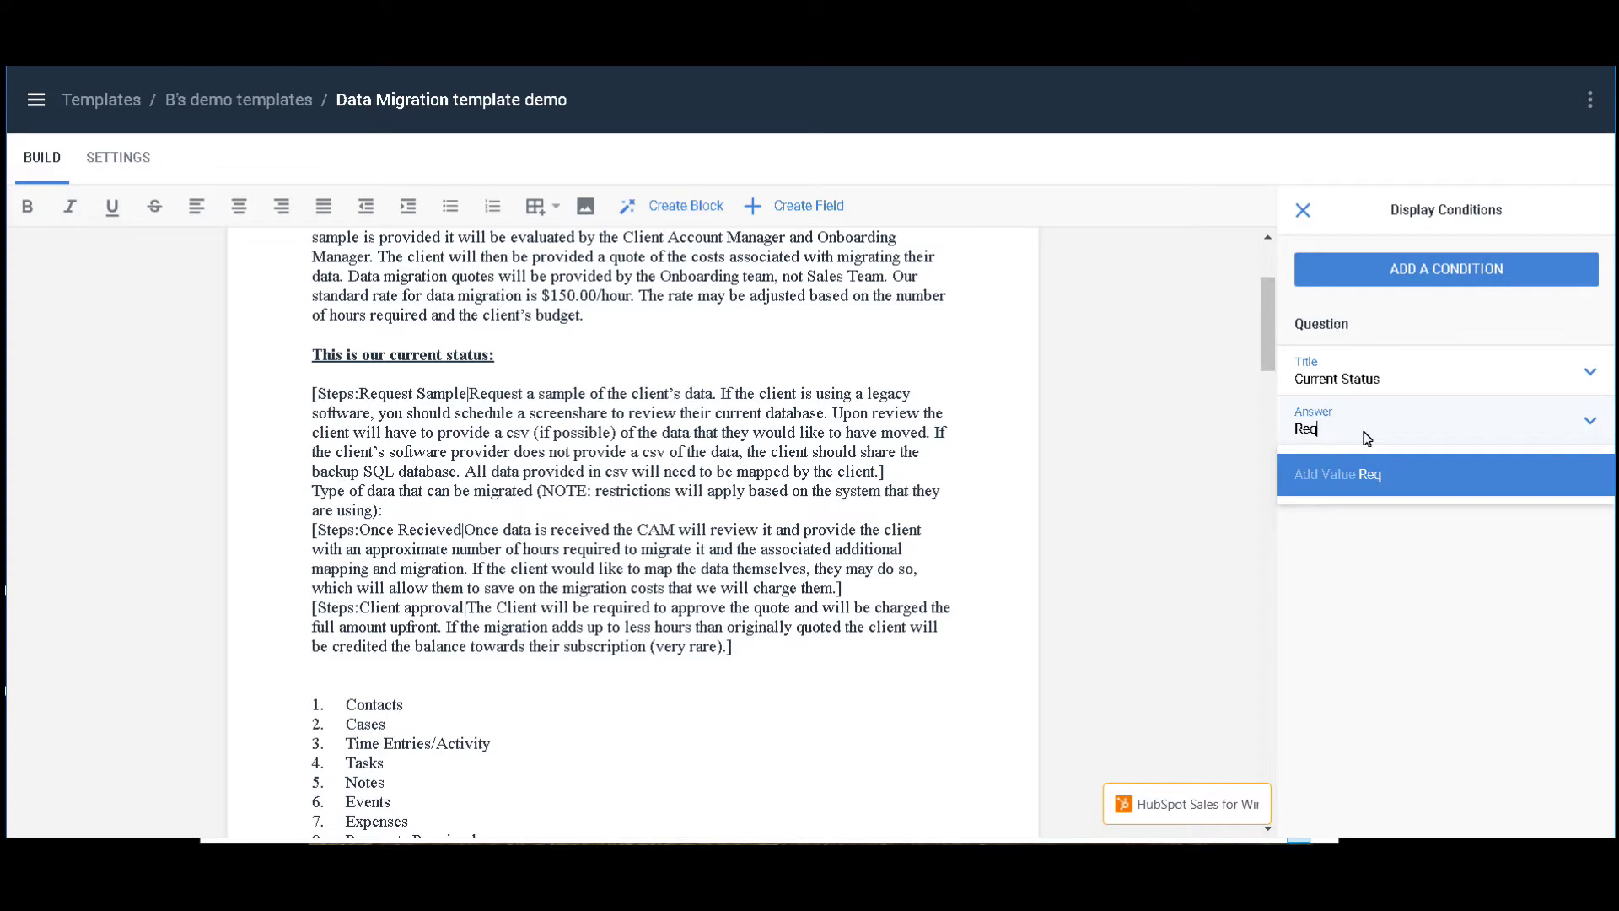
{"action": "type", "text": "uest Sample"}
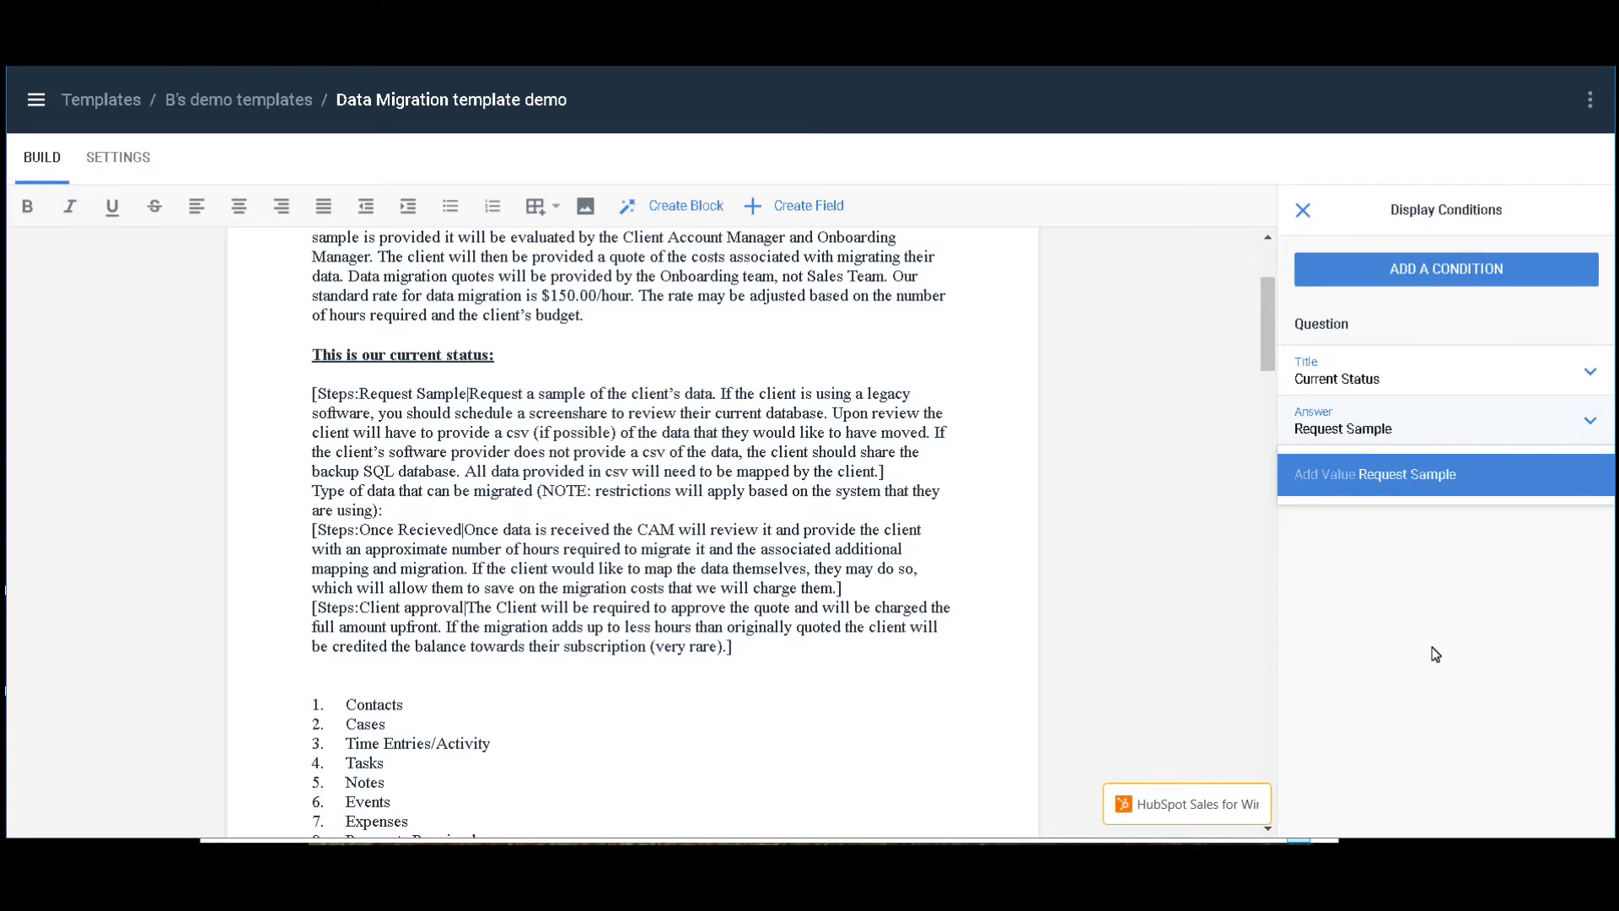
{"action": "key", "text": "Return"}
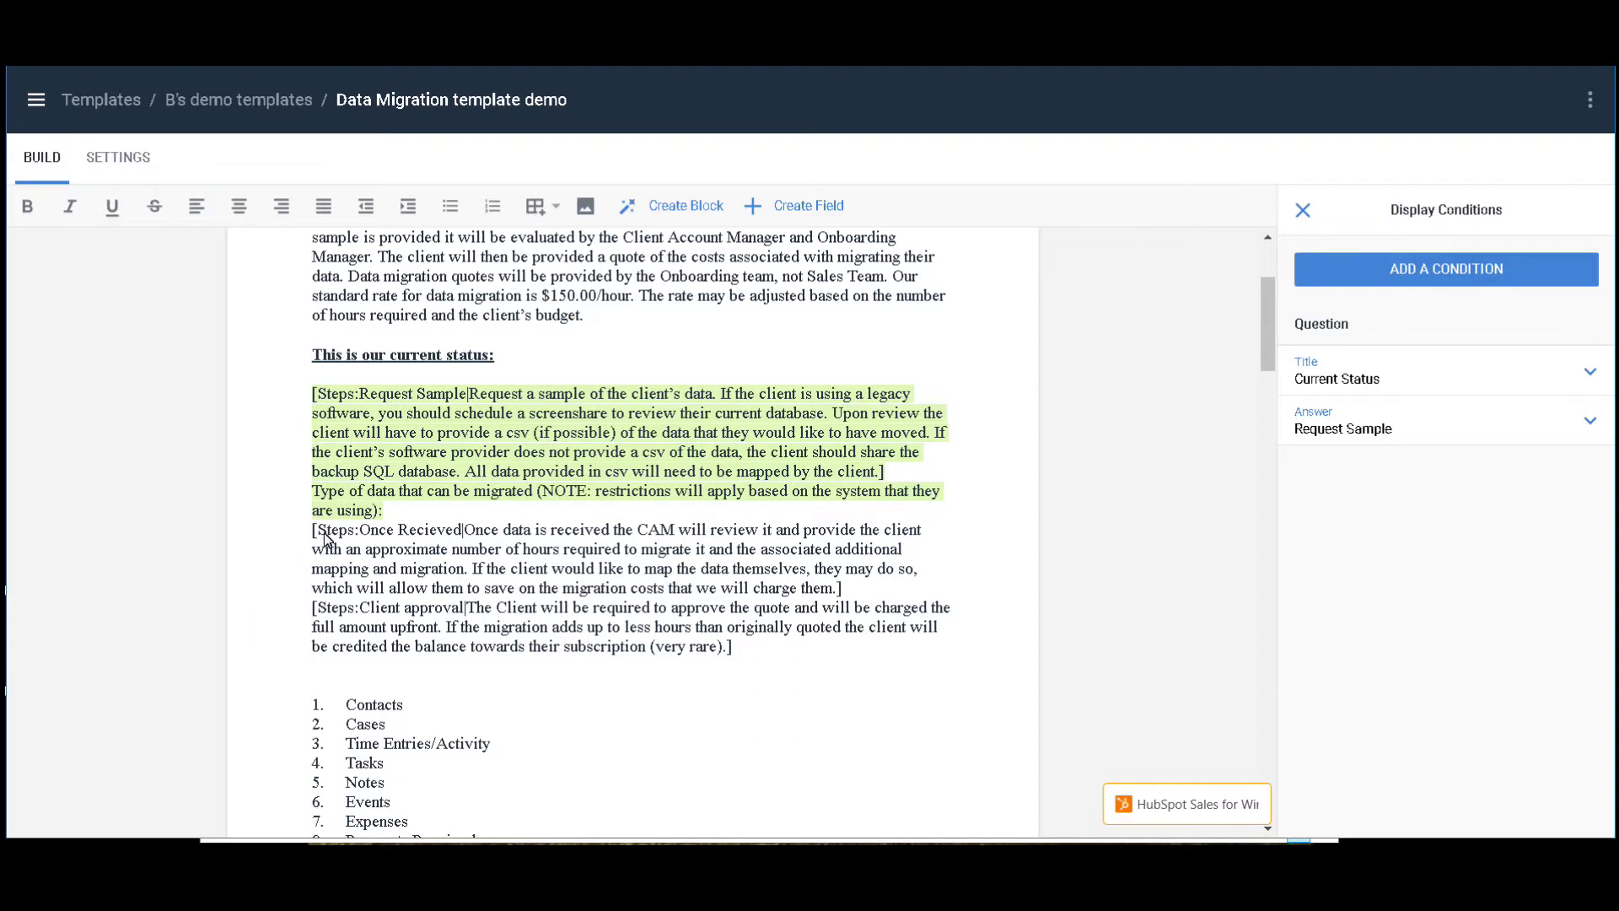
{"action": "left_click_drag", "start_coordinate": [312, 529], "coordinate": [859, 588]}
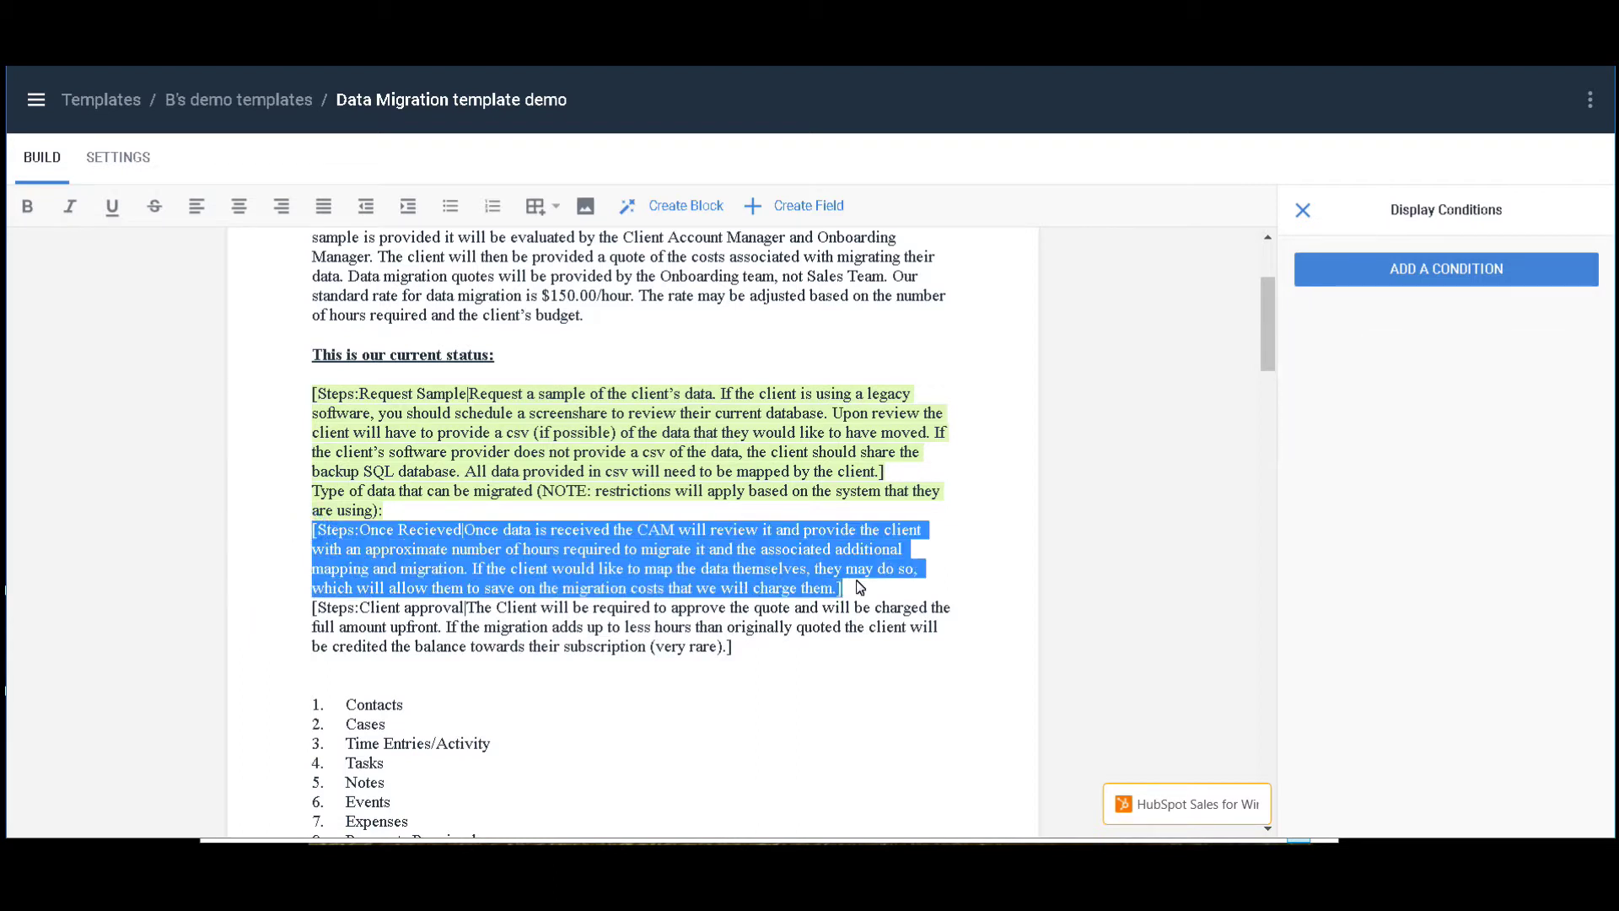
{"action": "left_click", "coordinate": [1464, 278]}
{"action": "left_click", "coordinate": [1344, 372]}
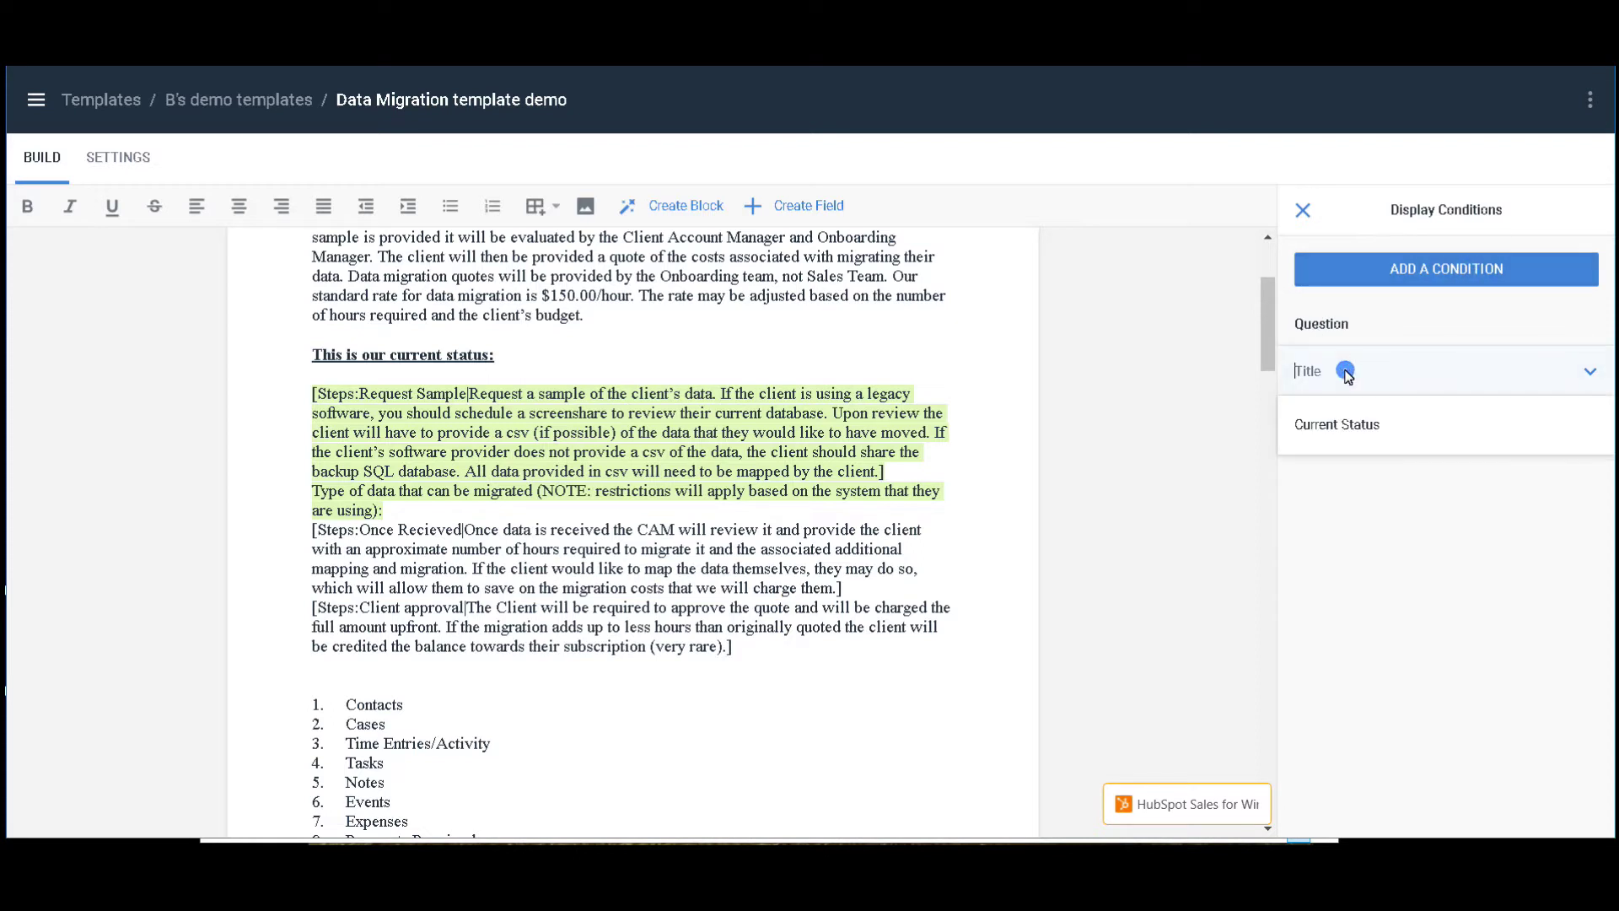
{"action": "left_click", "coordinate": [1333, 424]}
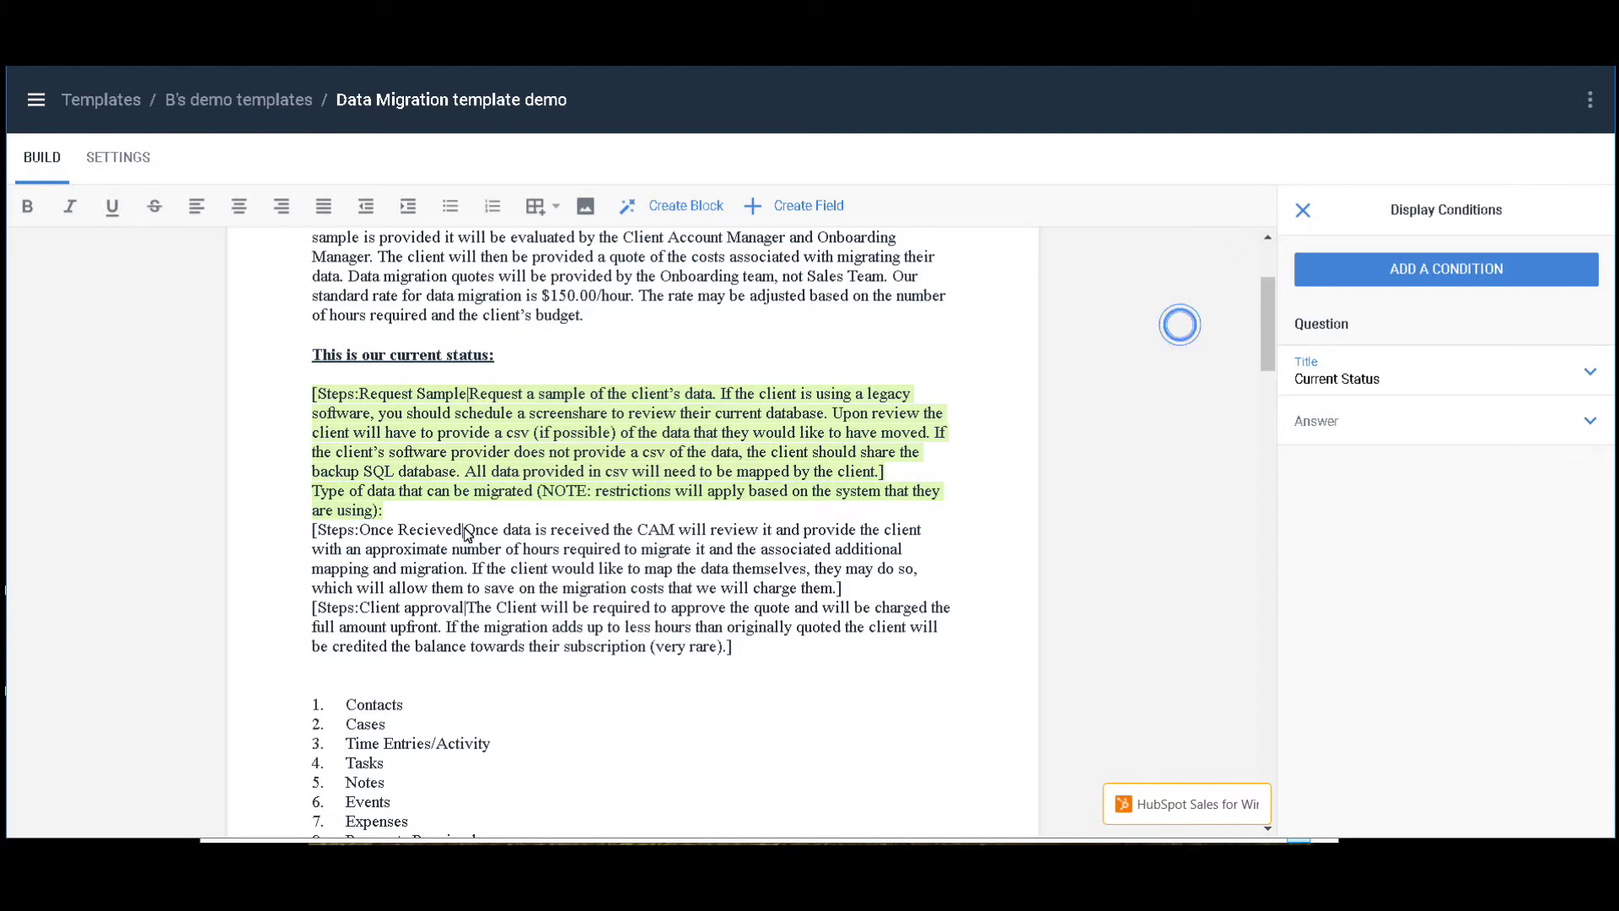
{"action": "left_click", "coordinate": [1303, 210]}
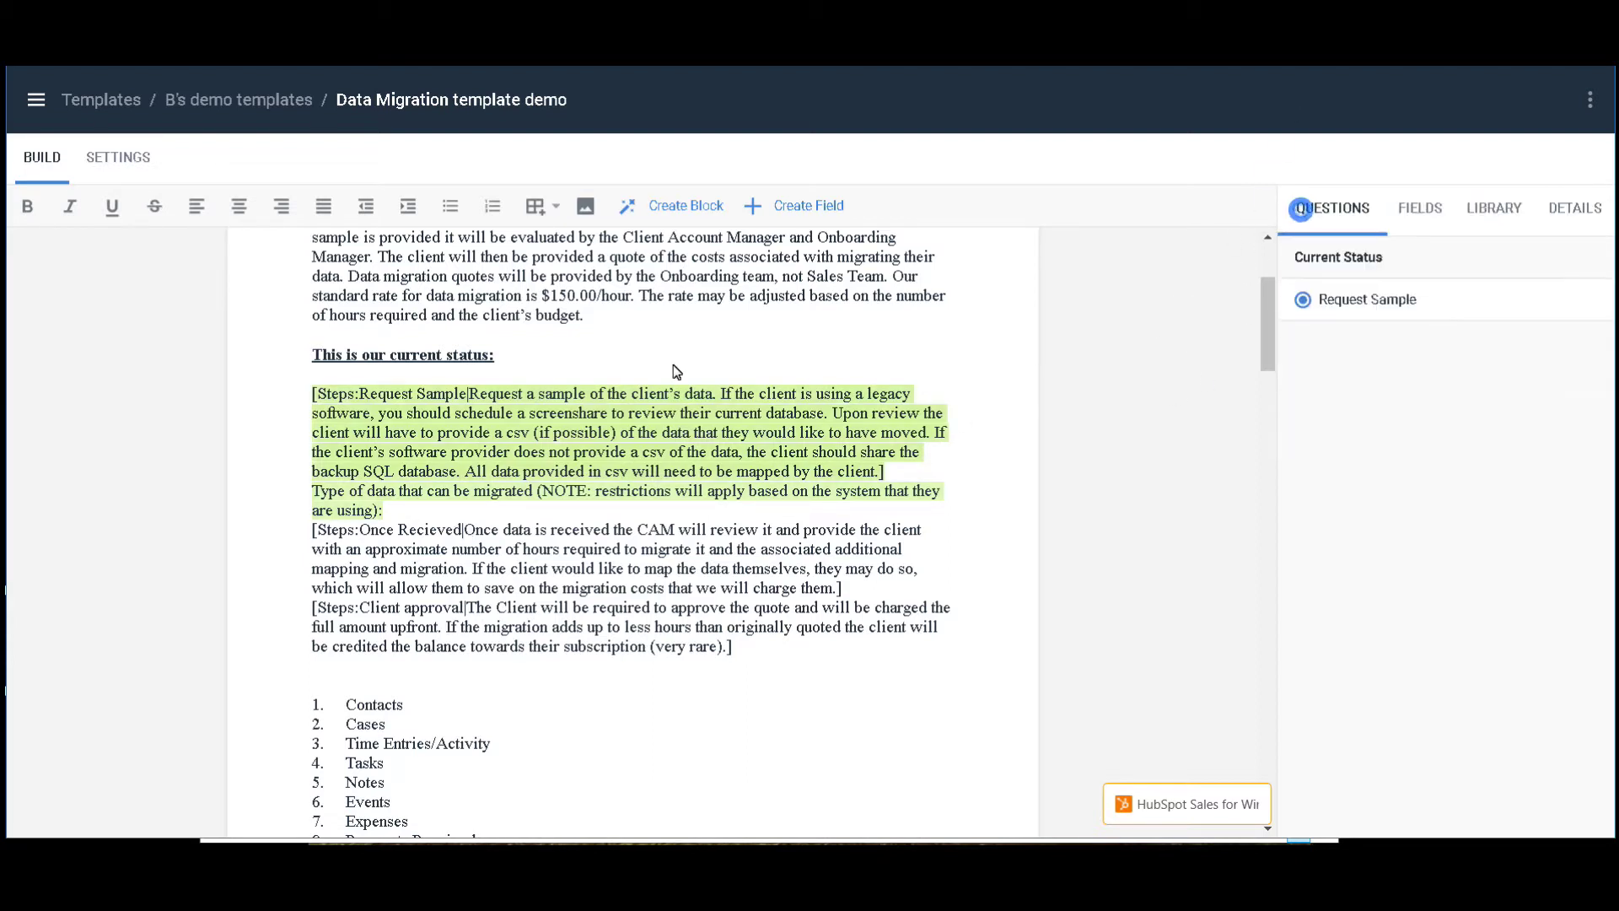
Step: Copy the Once Recieved paragraph to a new line above the Request Sample paragraph and remove the copy's bold and underline
{"action": "left_click_drag", "start_coordinate": [315, 531], "coordinate": [877, 586]}
{"action": "key", "text": "ctrl+c"}
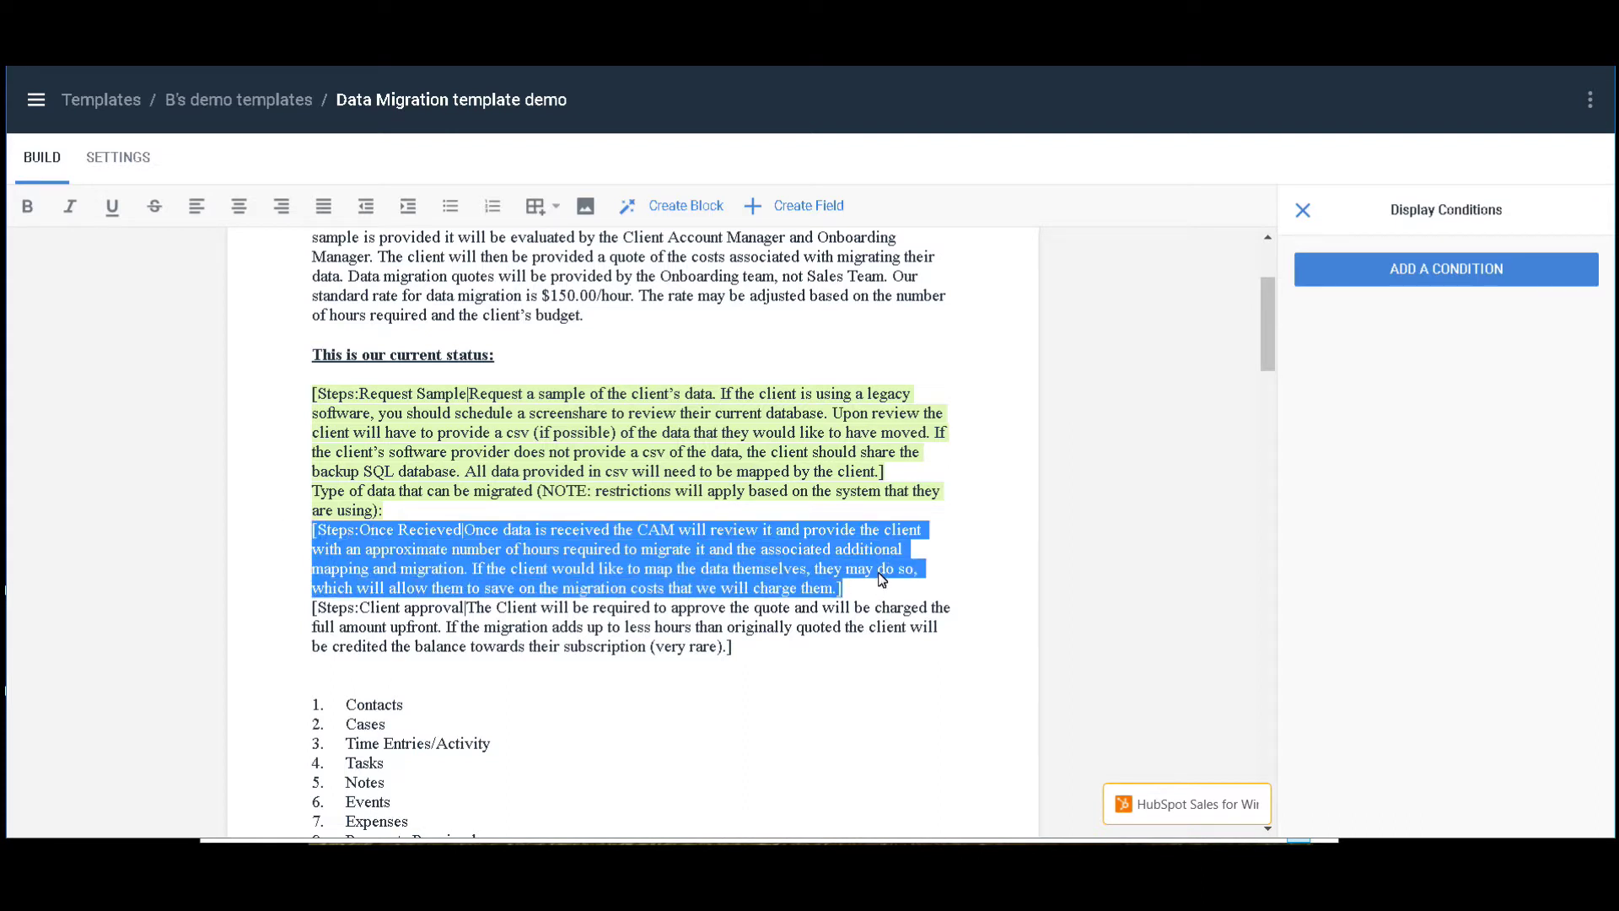
{"action": "left_click", "coordinate": [311, 393]}
{"action": "key", "text": "Return"}
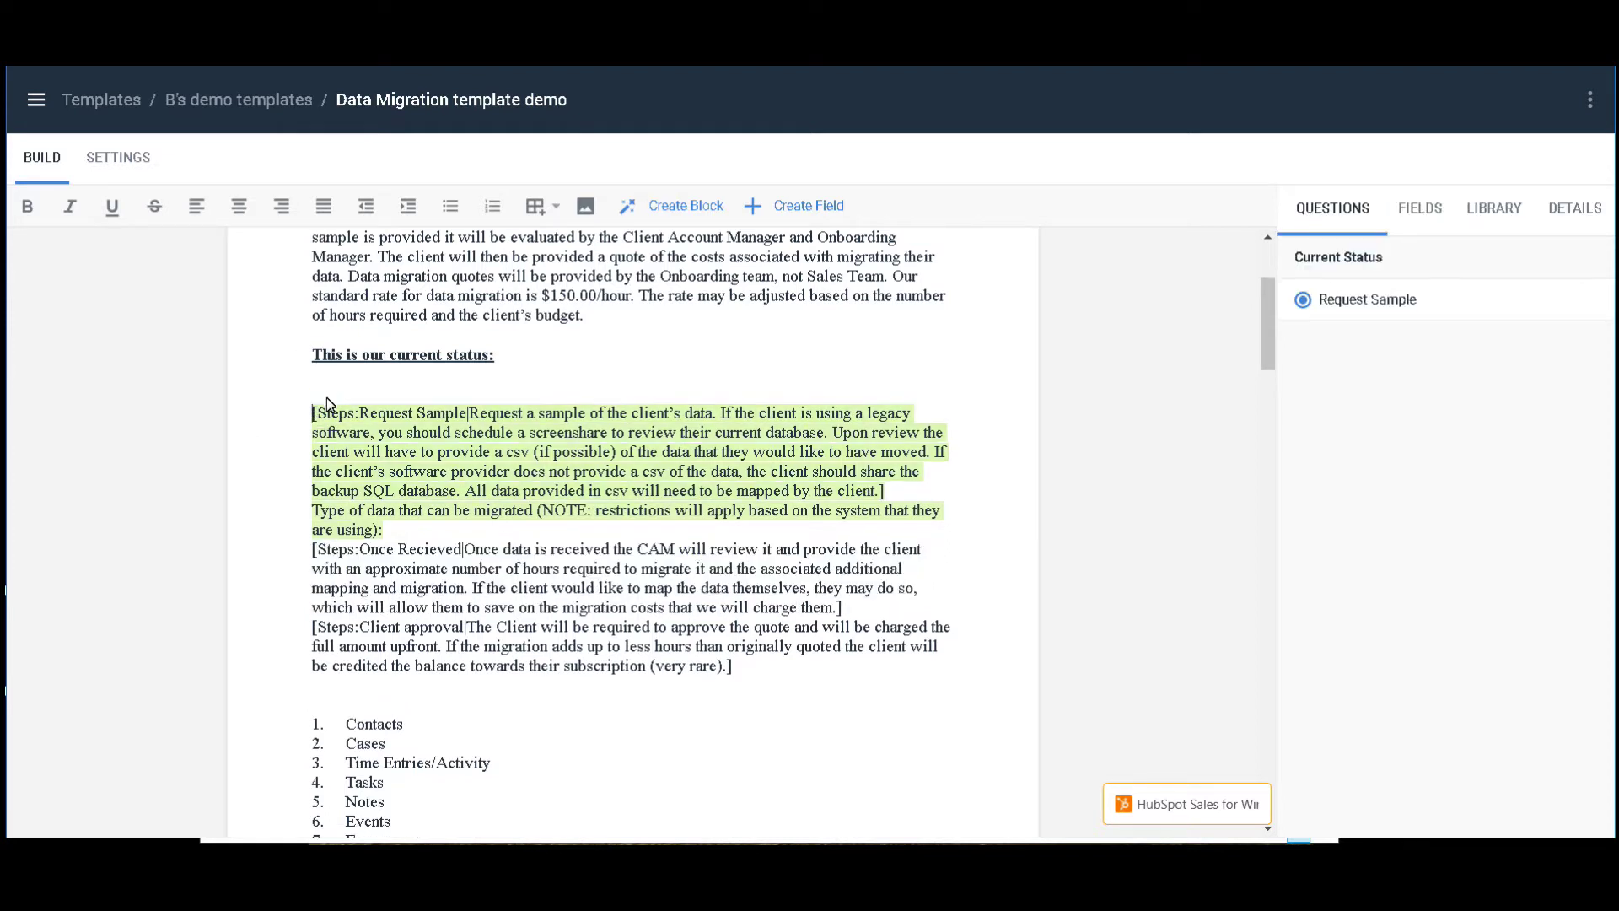
{"action": "key", "text": "ctrl+v"}
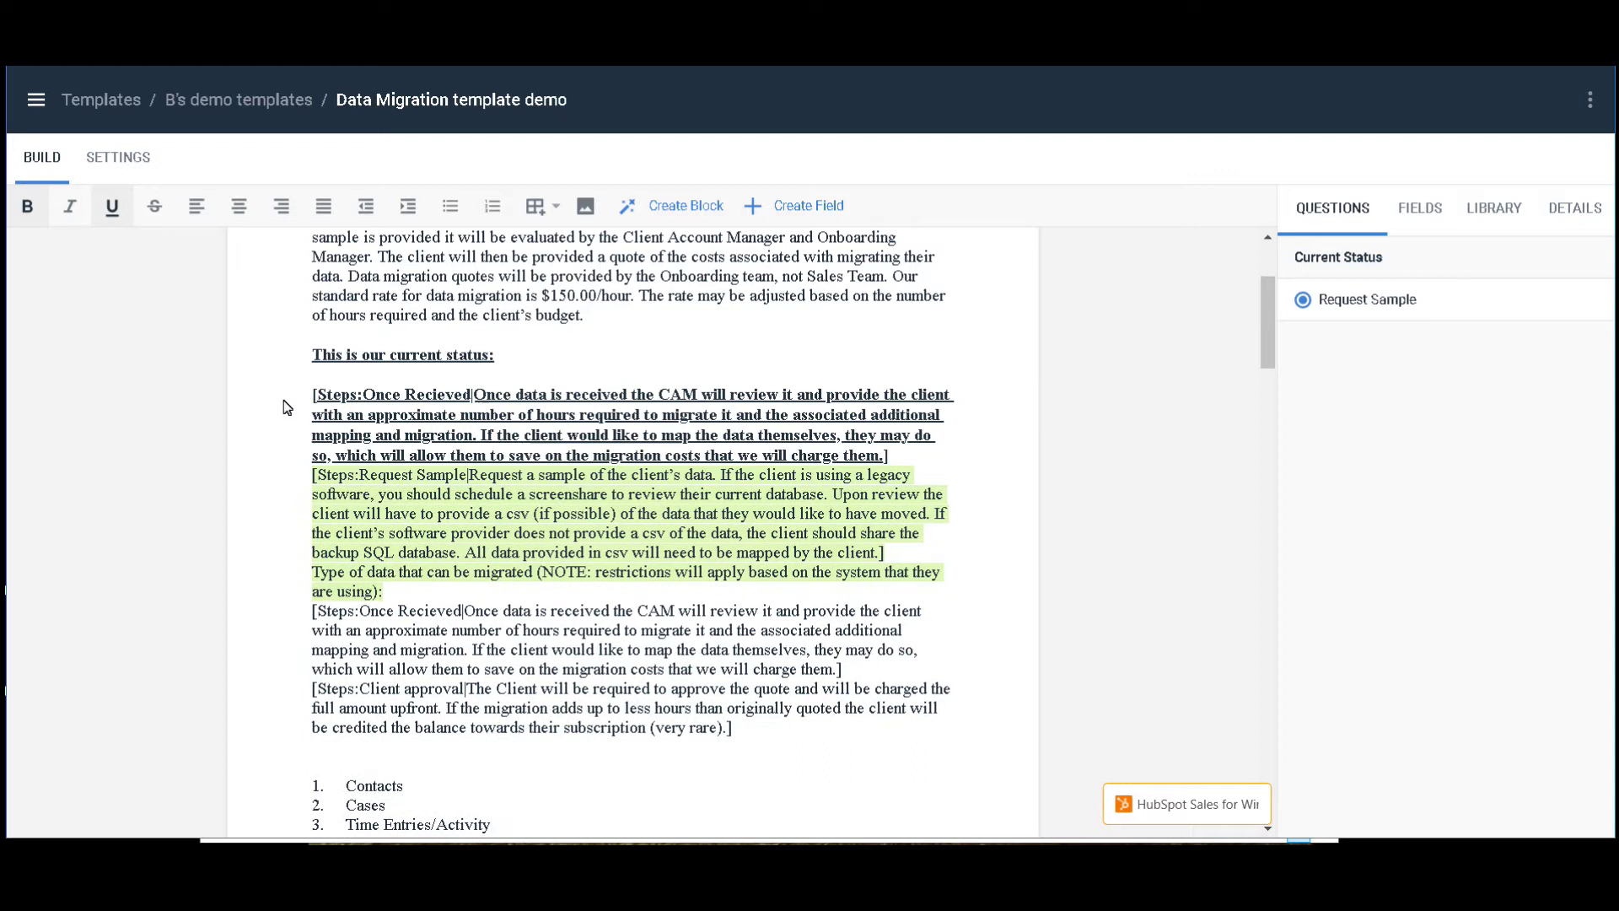
{"action": "left_click_drag", "start_coordinate": [304, 394], "coordinate": [909, 464]}
{"action": "left_click", "coordinate": [30, 207]}
{"action": "left_click", "coordinate": [112, 206]}
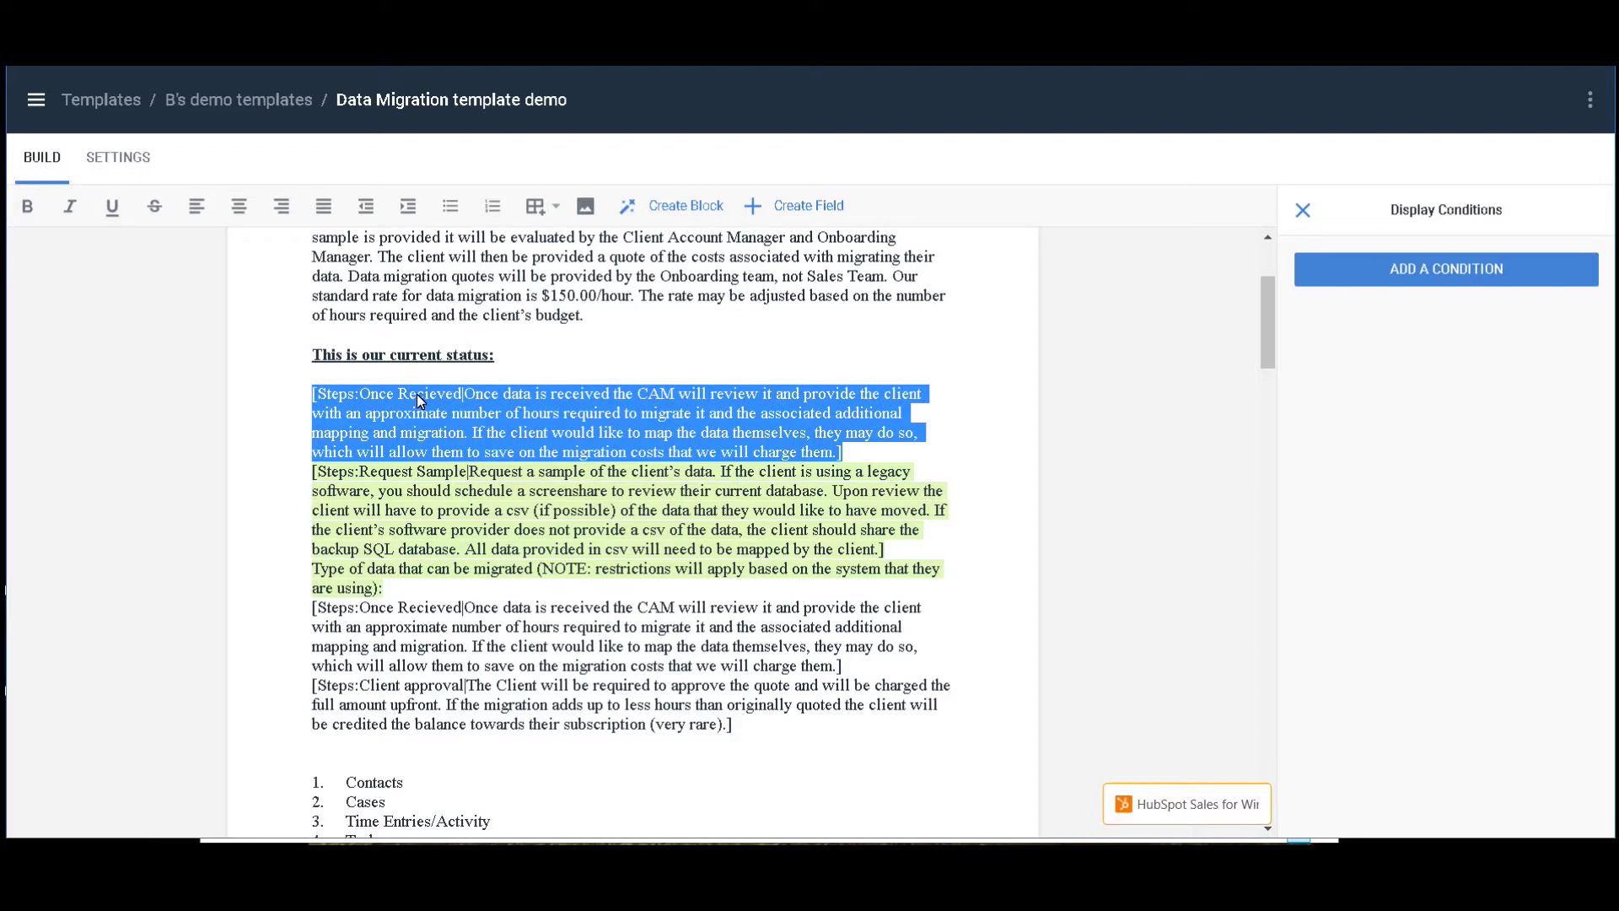
Step: Add a display condition to the copied Once Recieved paragraph, with question Current Status and the new answer Once receieved
{"action": "left_click", "coordinate": [1498, 276]}
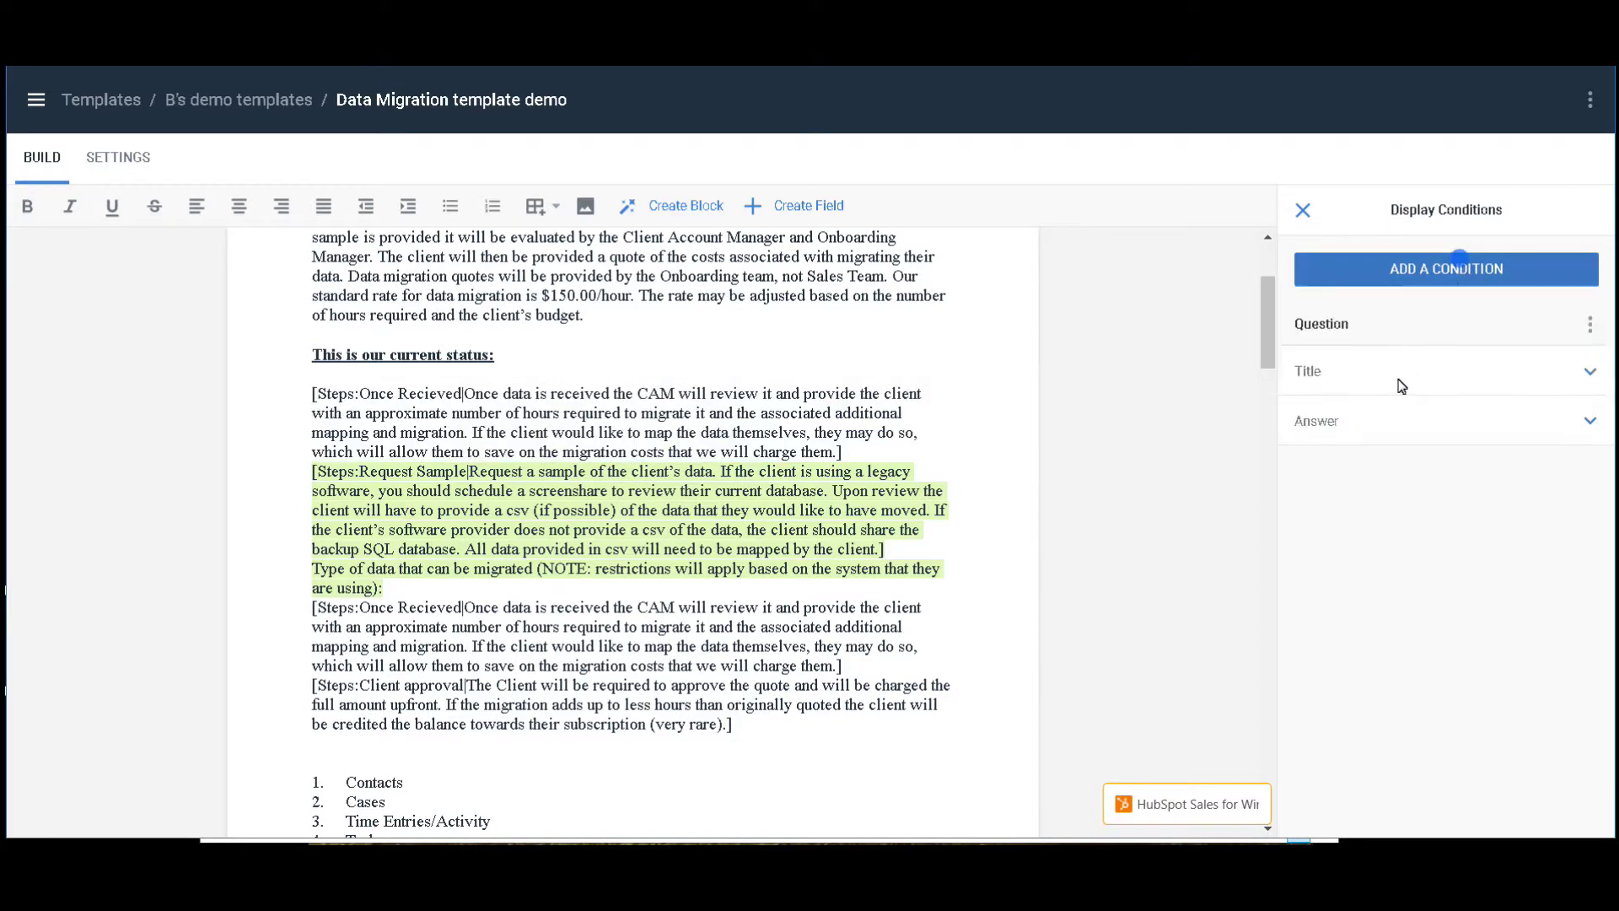
{"action": "left_click", "coordinate": [1348, 378]}
{"action": "left_click", "coordinate": [1333, 421]}
{"action": "left_click", "coordinate": [1384, 432]}
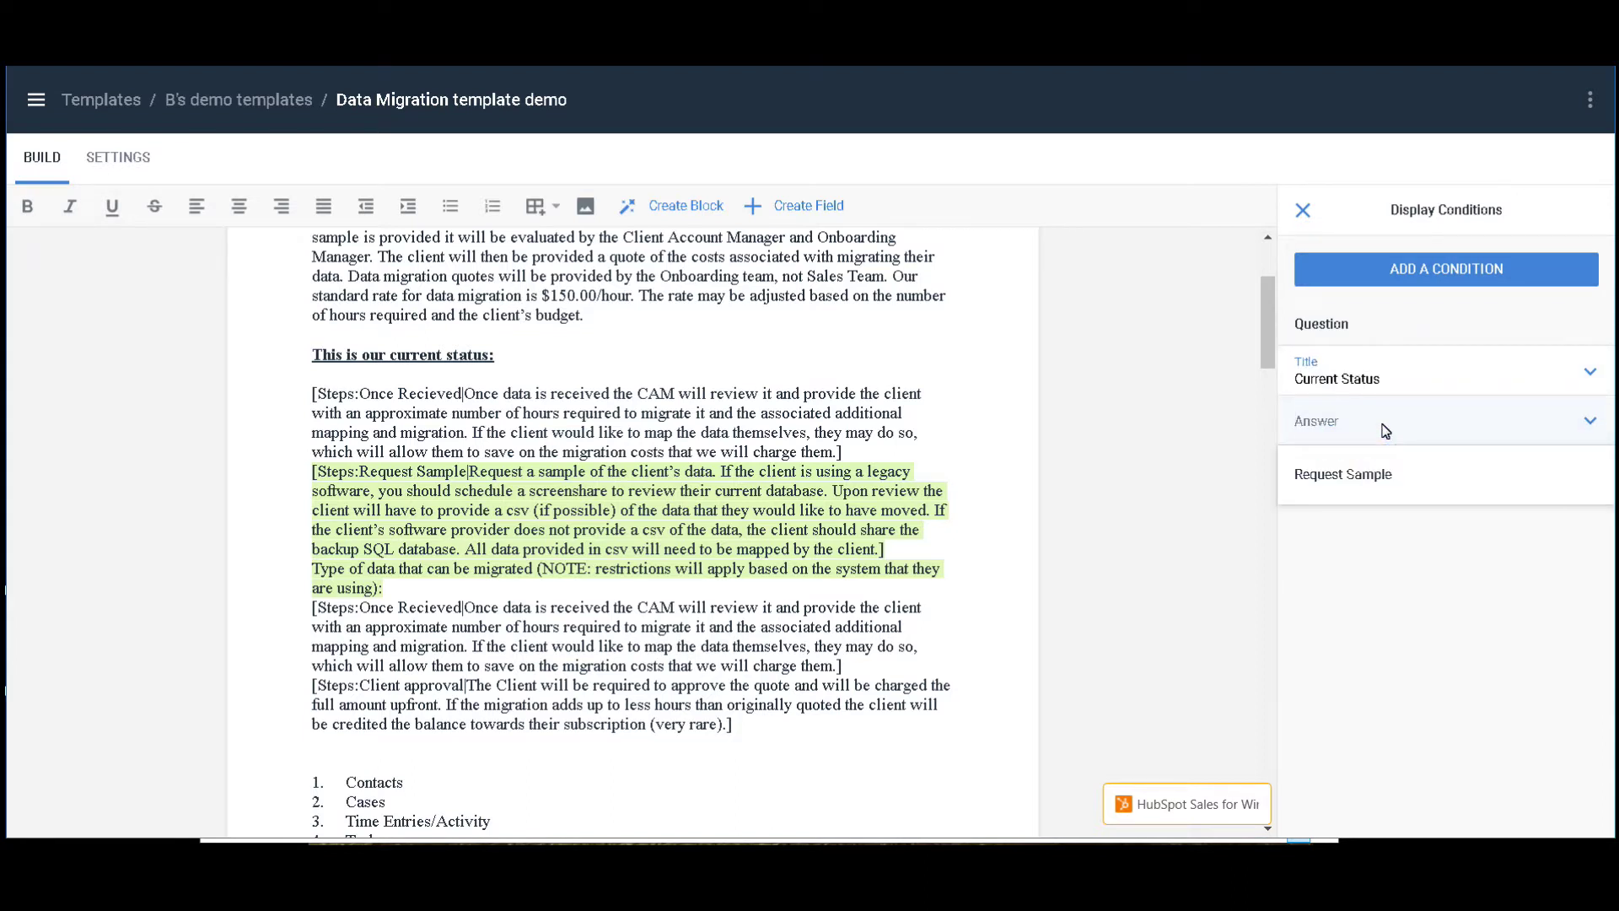
{"action": "type", "text": "Once"}
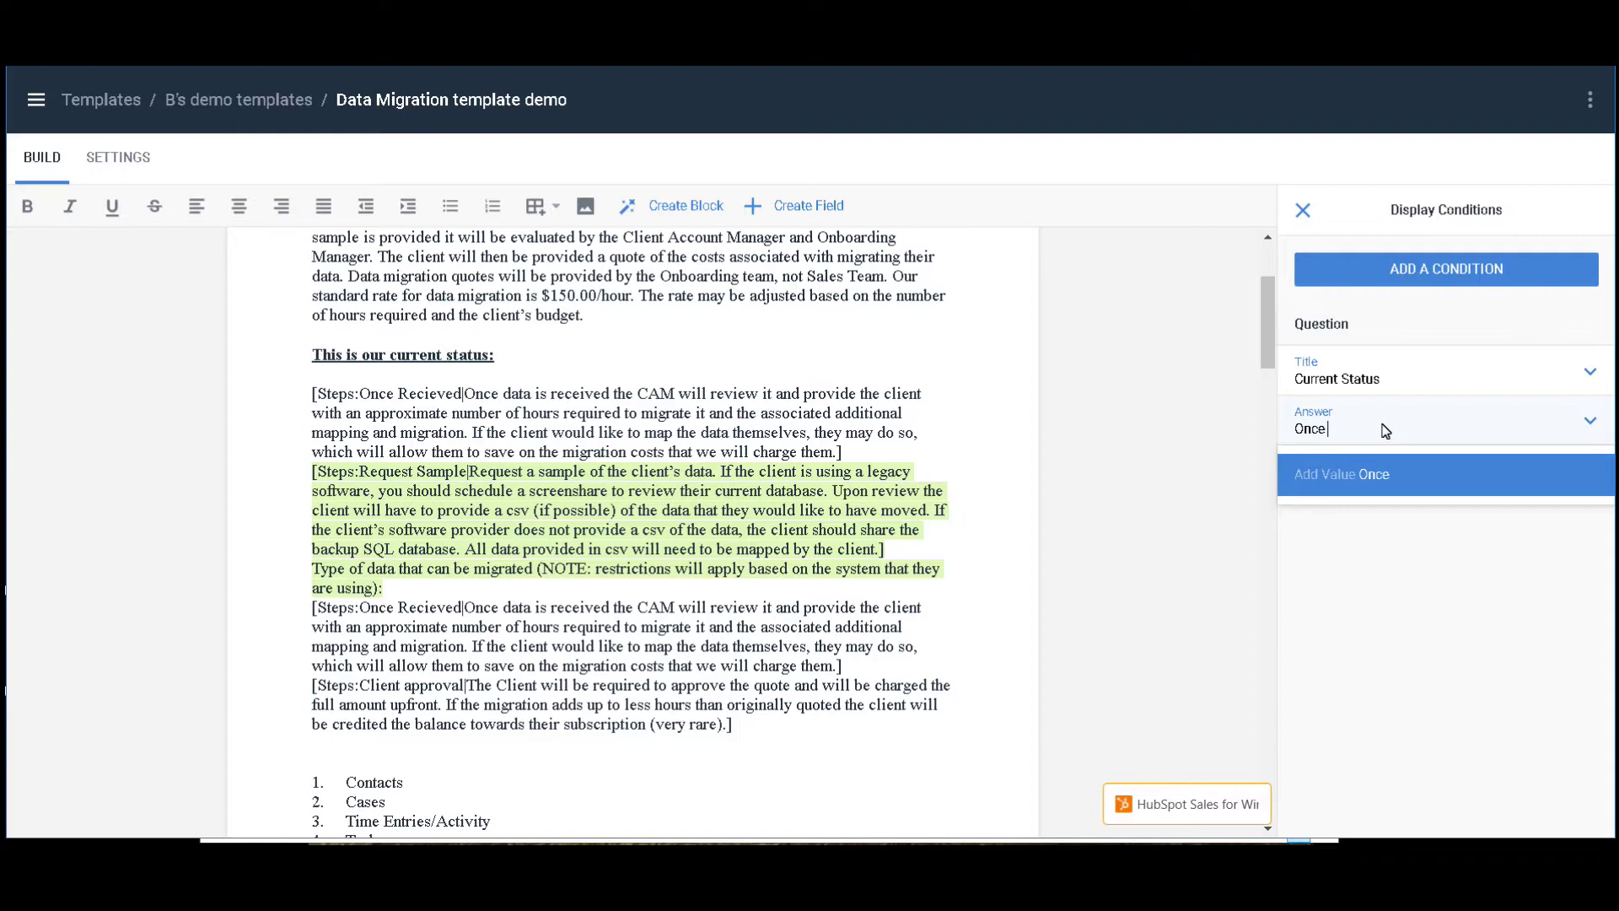
{"action": "type", "text": " receieved"}
{"action": "left_click", "coordinate": [1420, 536]}
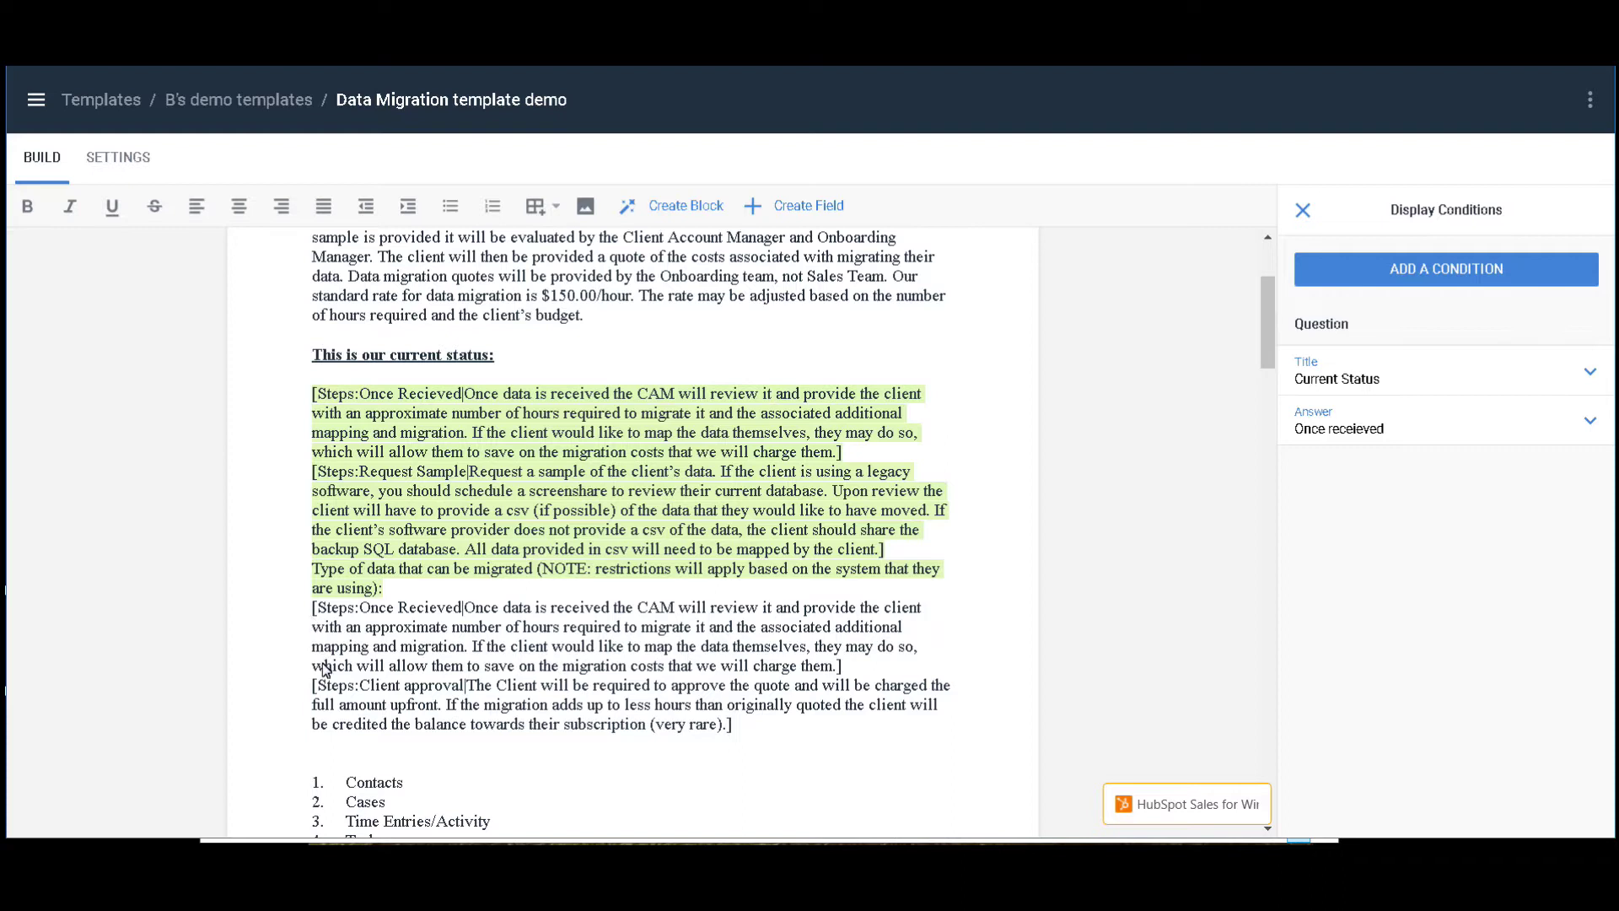
Step: Copy the Client approval paragraph to a new line above the highlighted Once Recieved paragraph and clear the copy's bold and underline
{"action": "left_click_drag", "start_coordinate": [315, 690], "coordinate": [802, 739]}
{"action": "key", "text": "ctrl+c"}
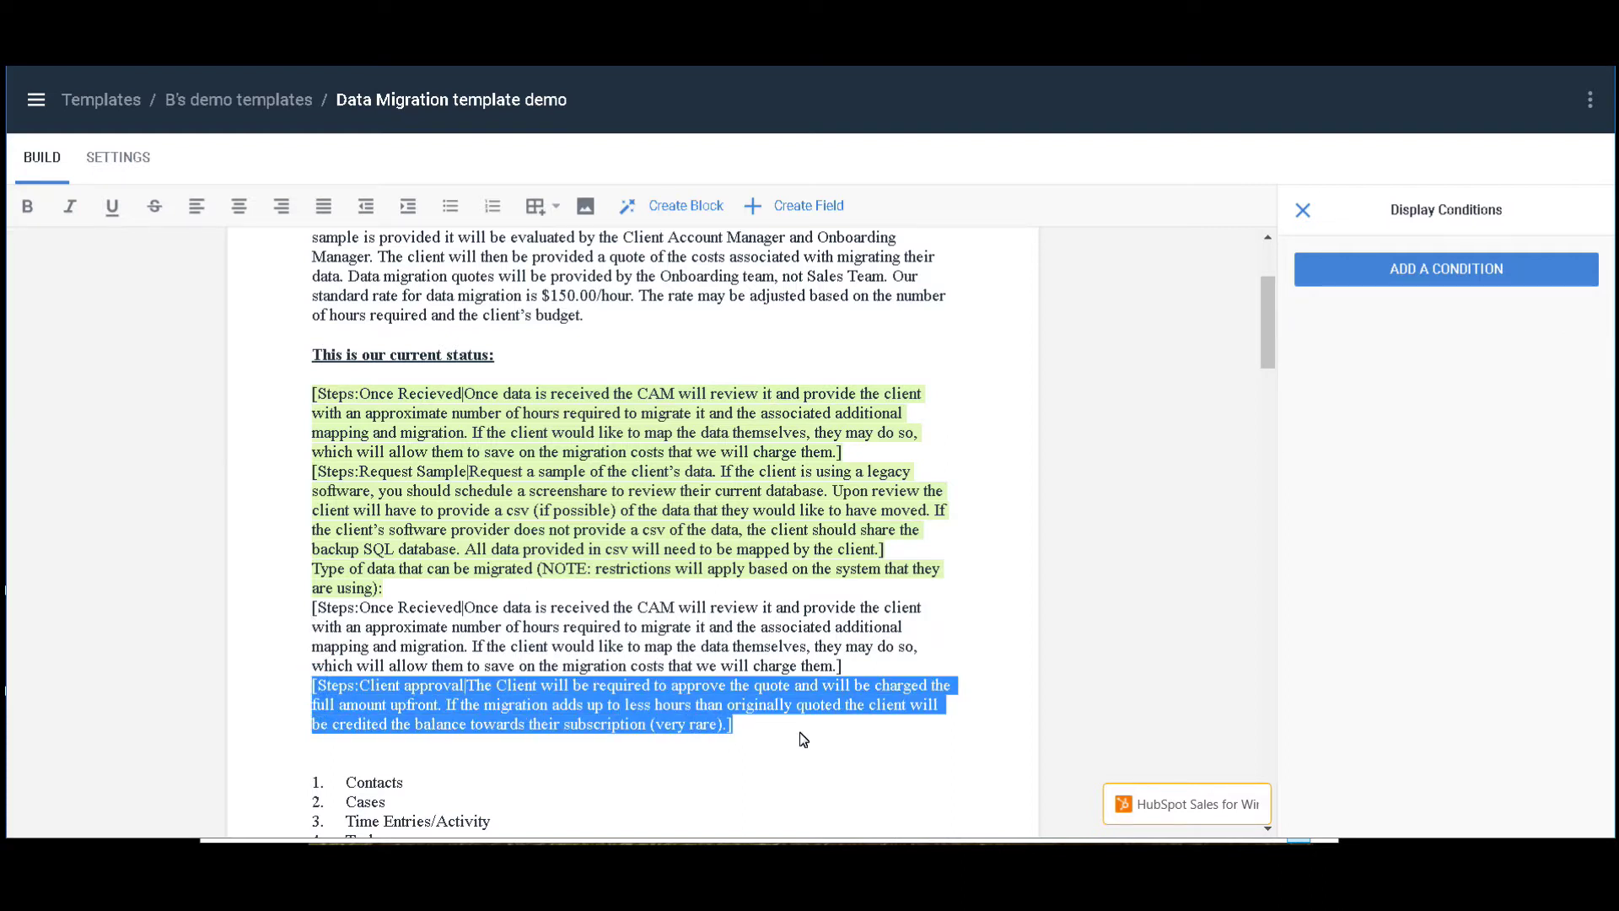
{"action": "left_click", "coordinate": [311, 392]}
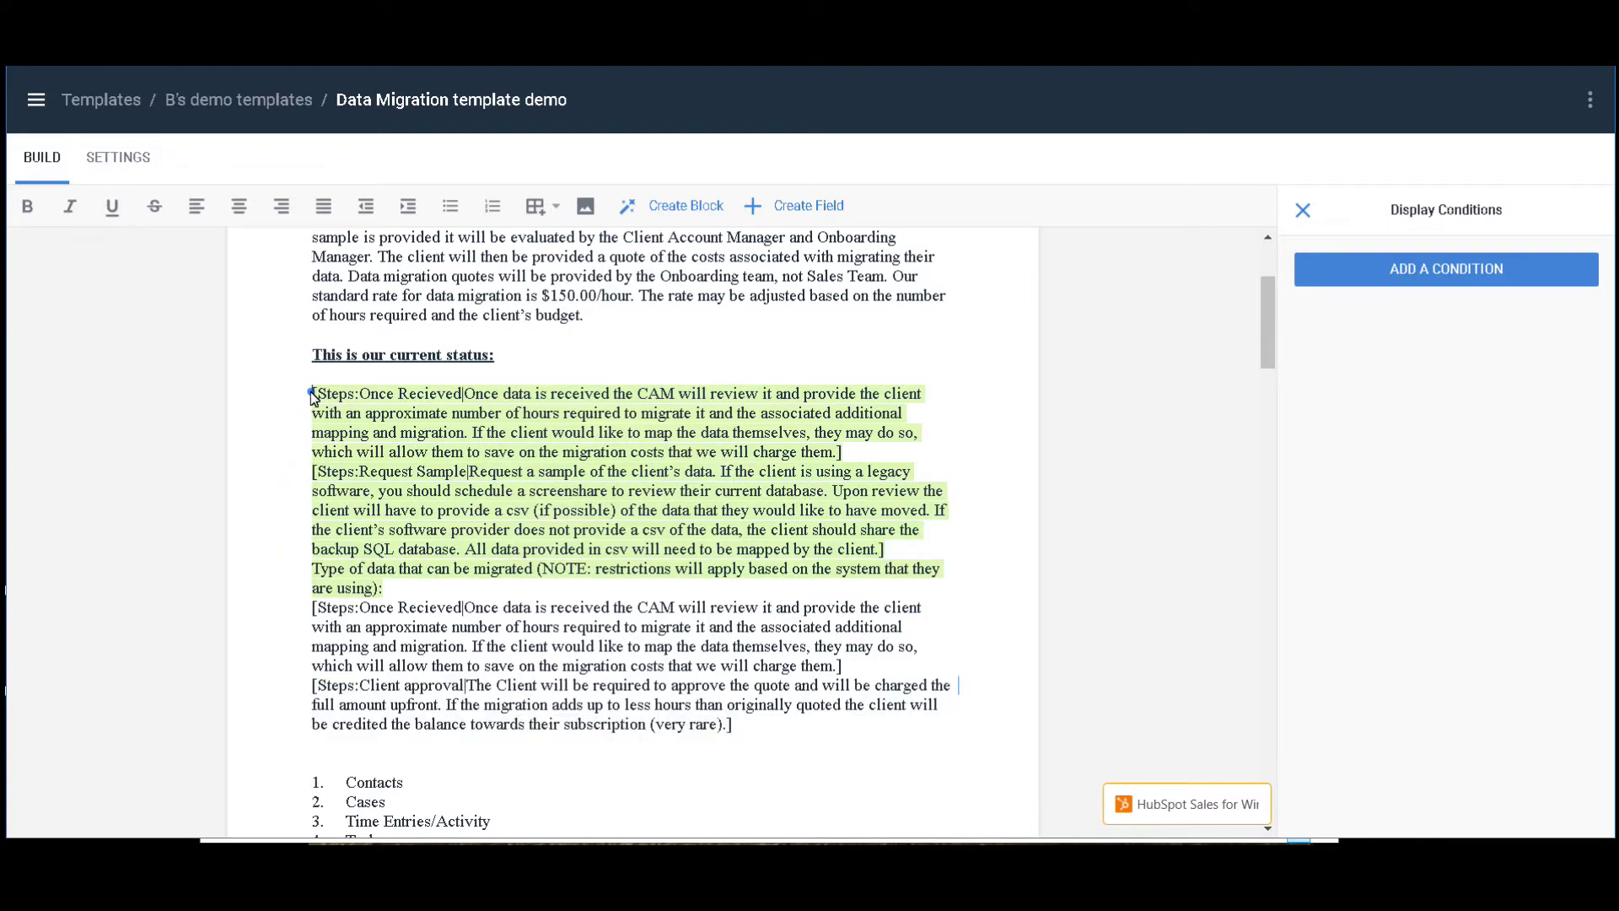
{"action": "key", "text": "Return"}
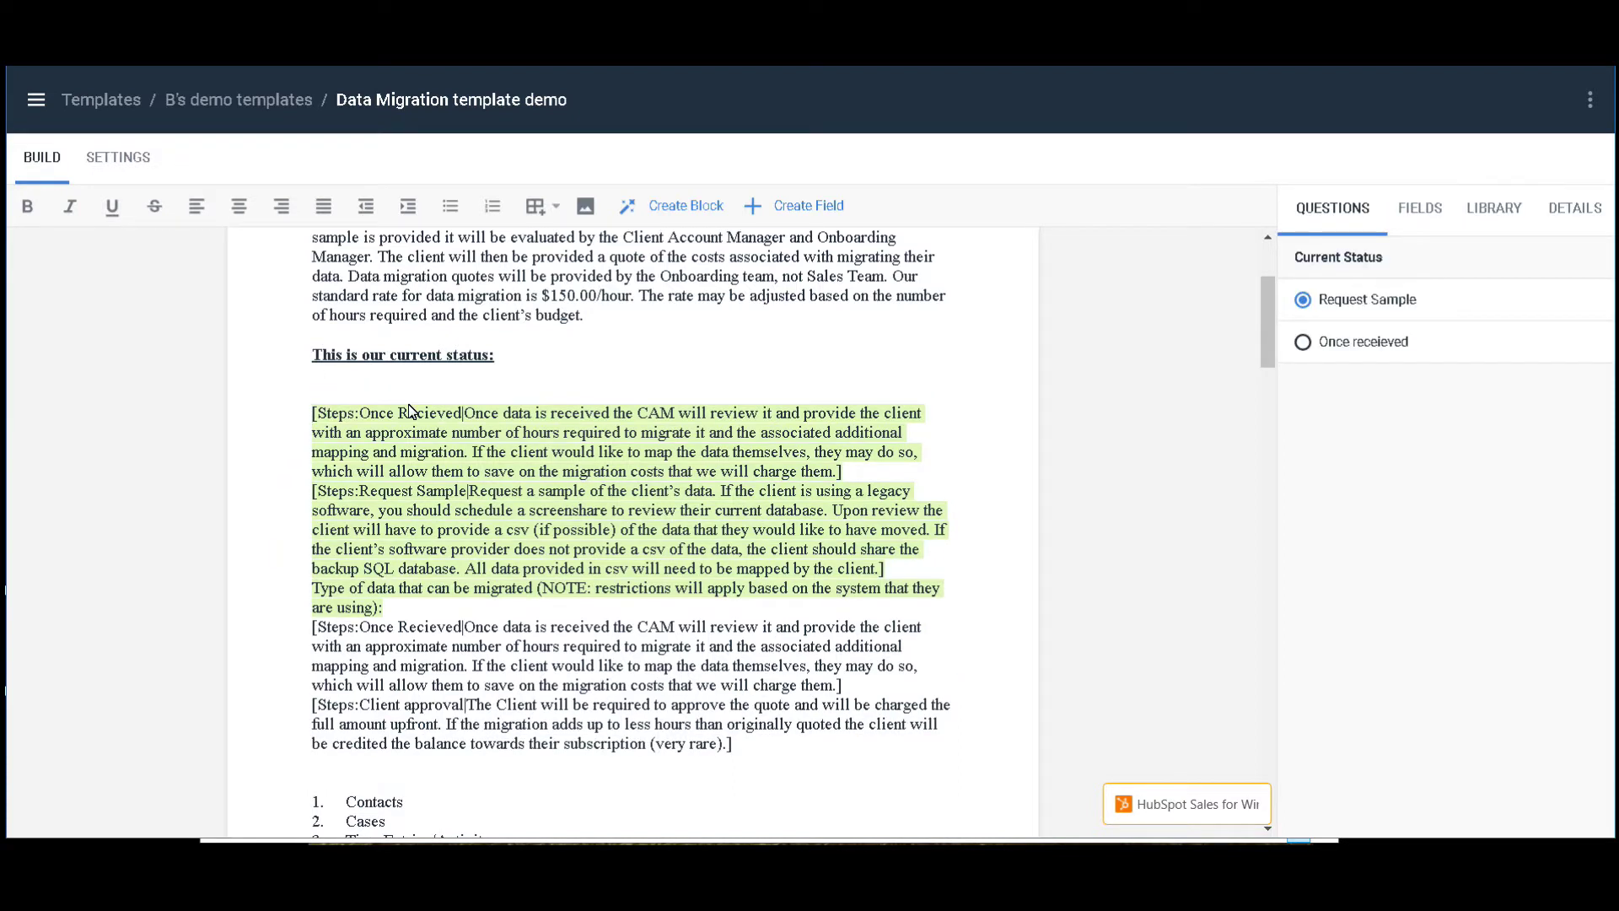
{"action": "key", "text": "Up"}
{"action": "key", "text": "ctrl+v"}
{"action": "left_click_drag", "start_coordinate": [318, 396], "coordinate": [932, 441]}
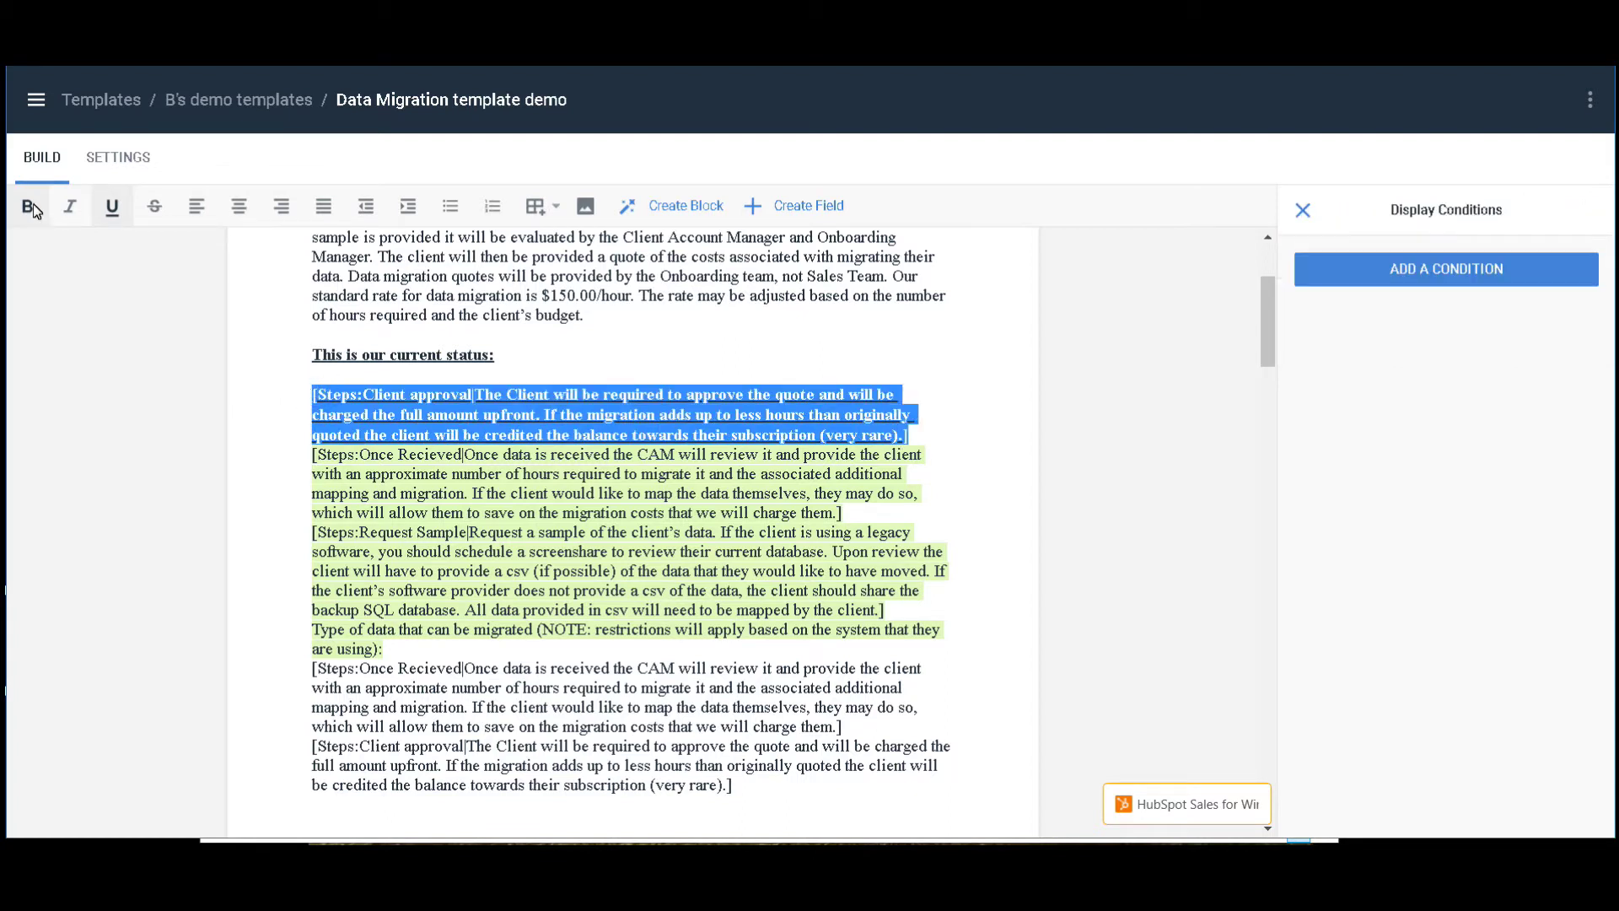
{"action": "left_click", "coordinate": [30, 205]}
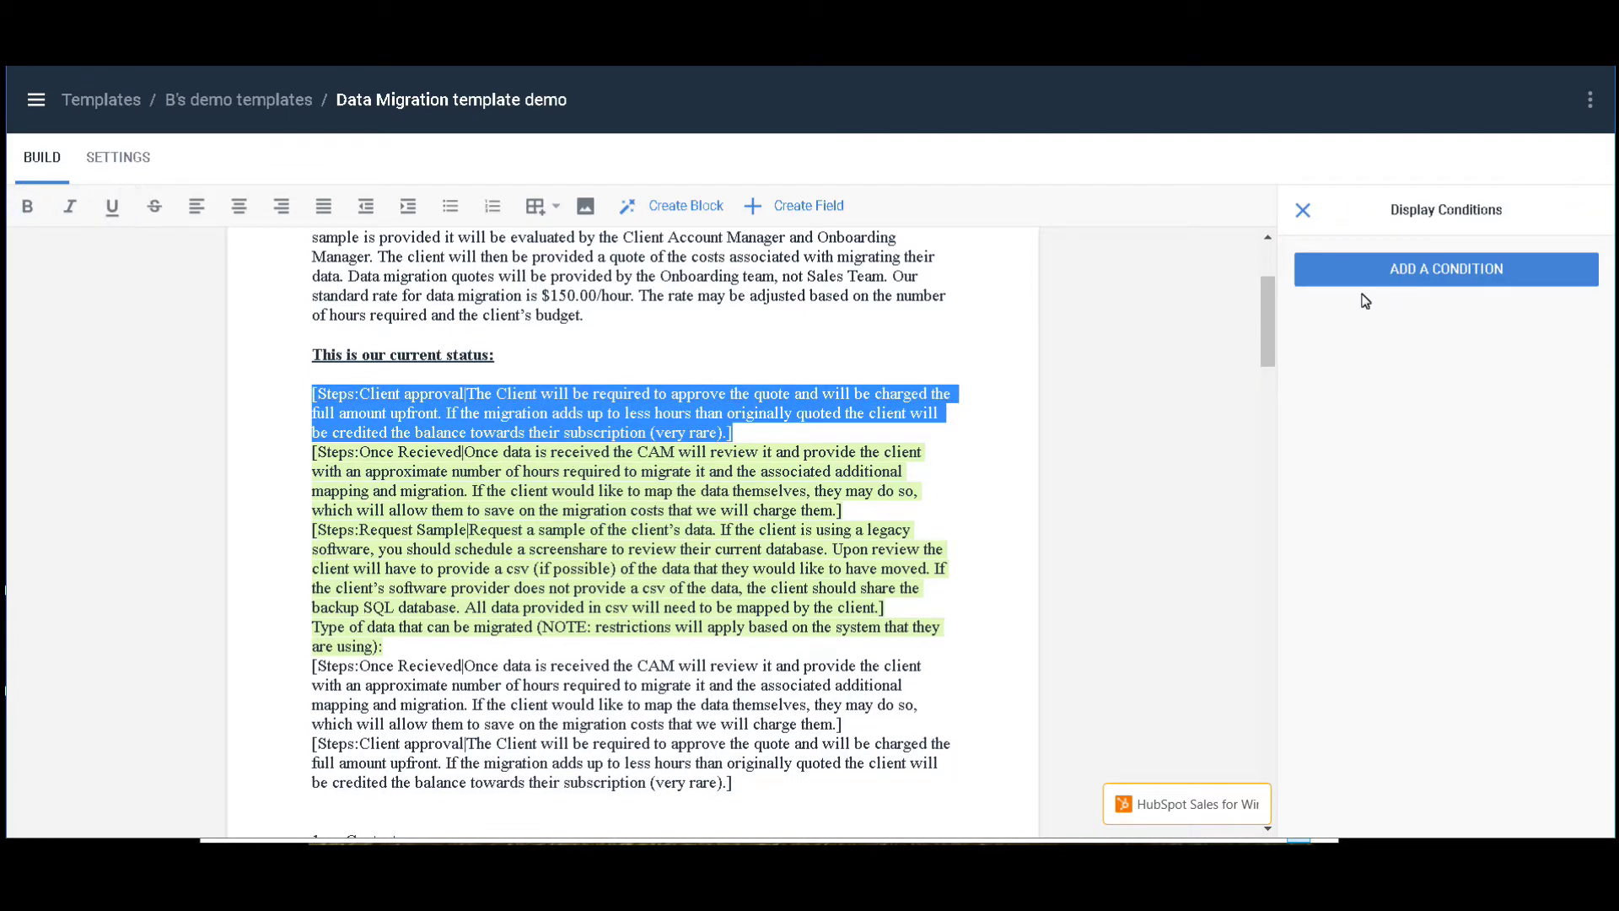
Step: Add a display condition to the copied Client approval paragraph, with question Current Status and the new answer Client Approval
{"action": "left_click", "coordinate": [1394, 276]}
{"action": "left_click", "coordinate": [1346, 364]}
{"action": "left_click", "coordinate": [1331, 419]}
{"action": "left_click", "coordinate": [1346, 429]}
{"action": "type", "text": "C"}
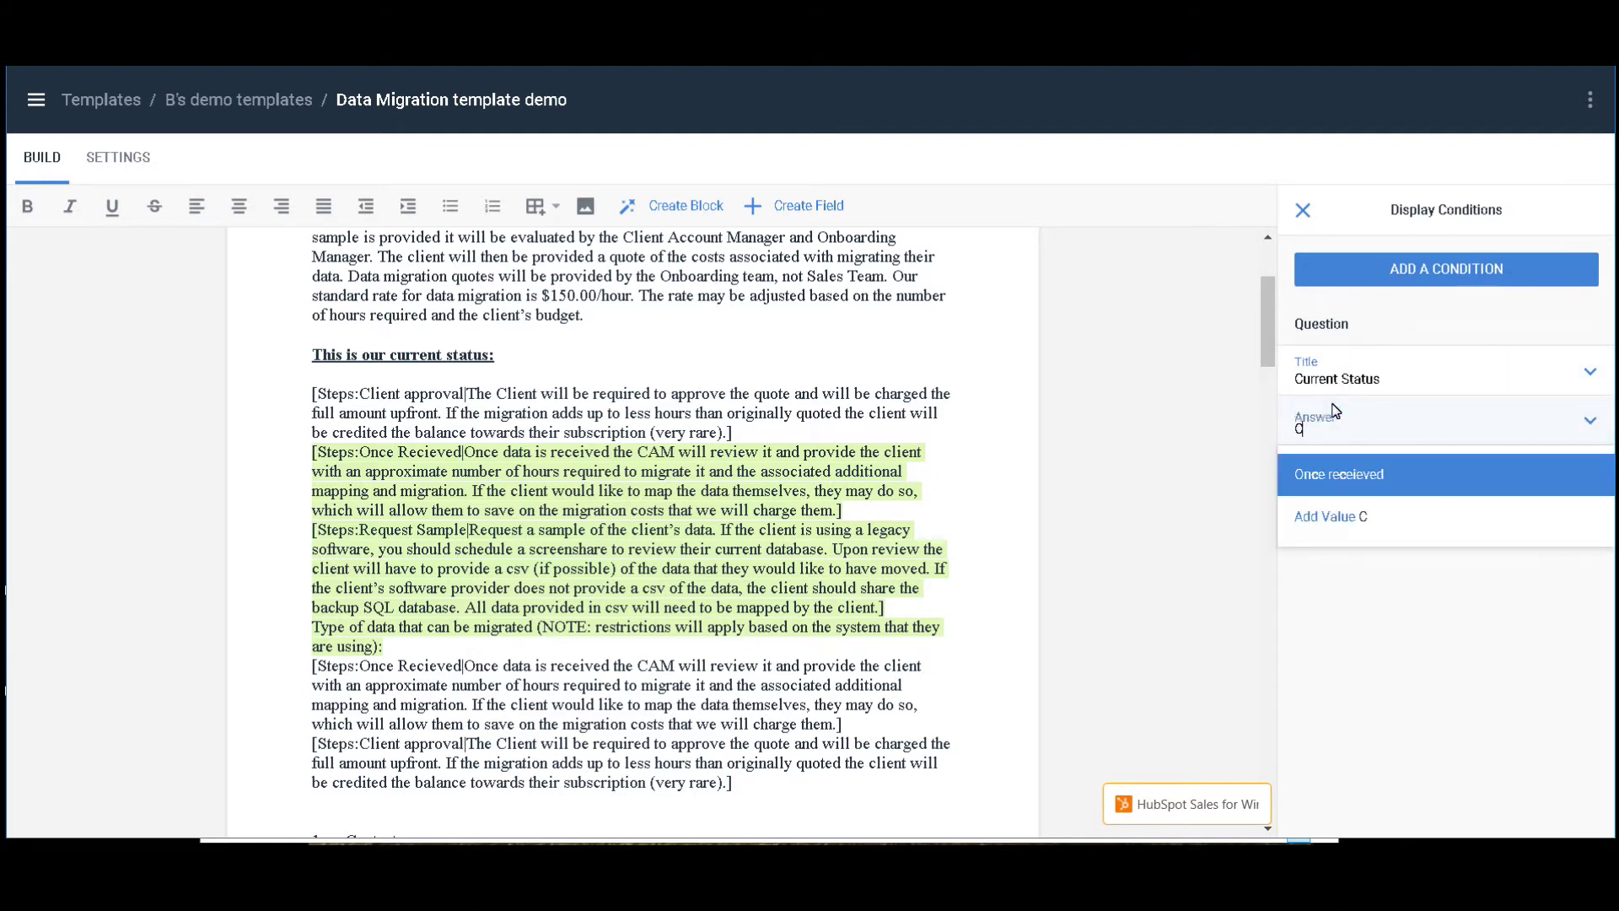
{"action": "type", "text": "lient Approval"}
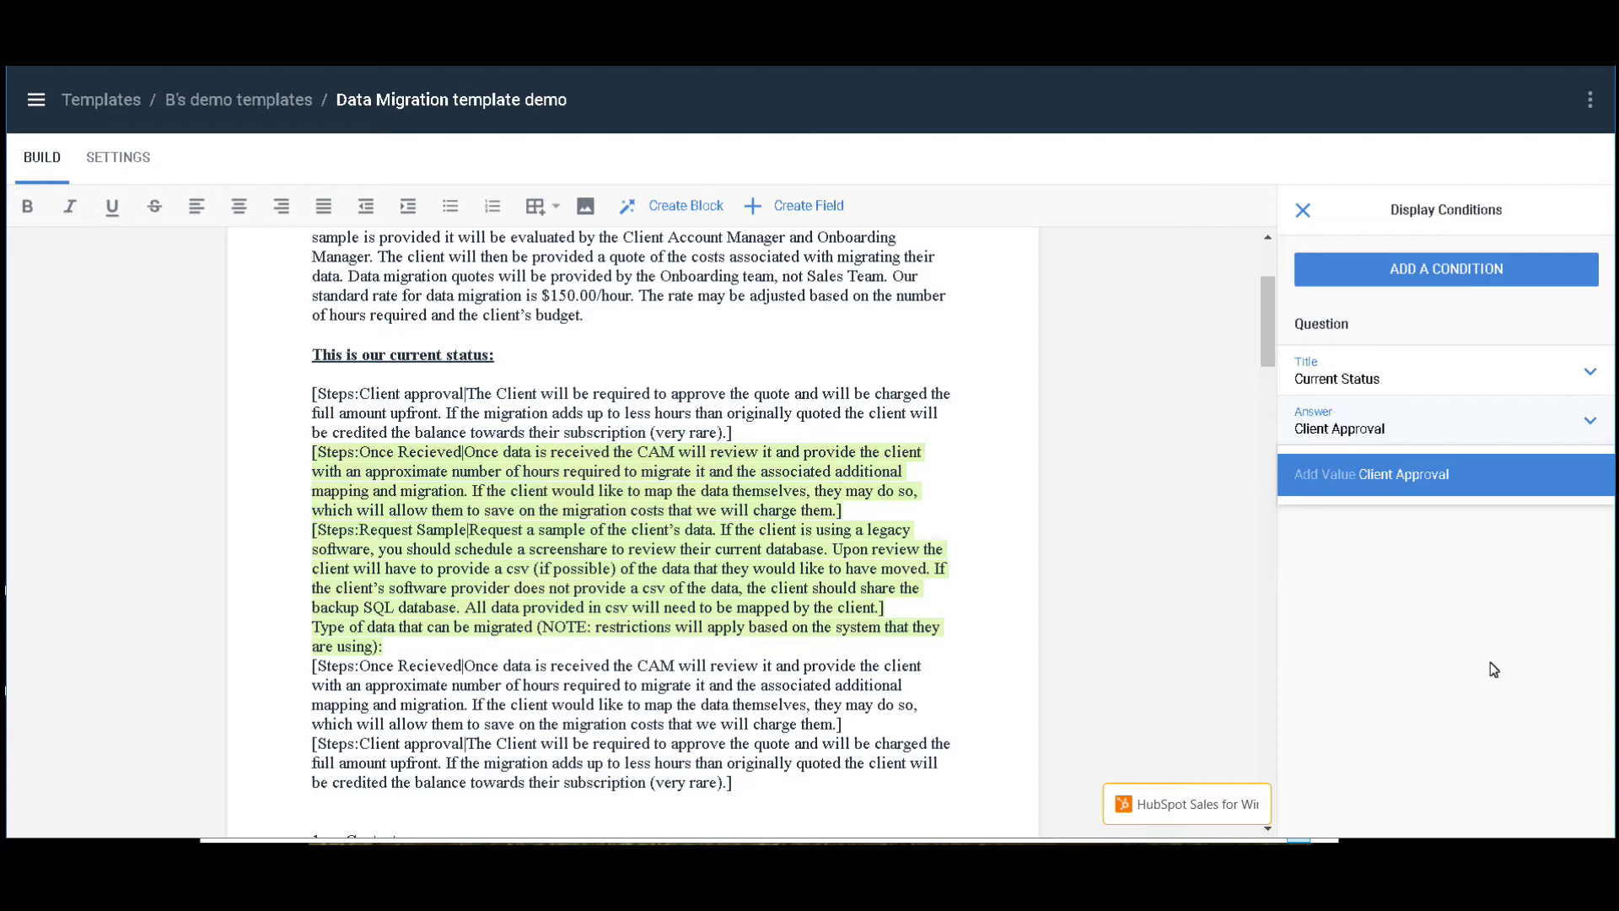
{"action": "key", "text": "Return"}
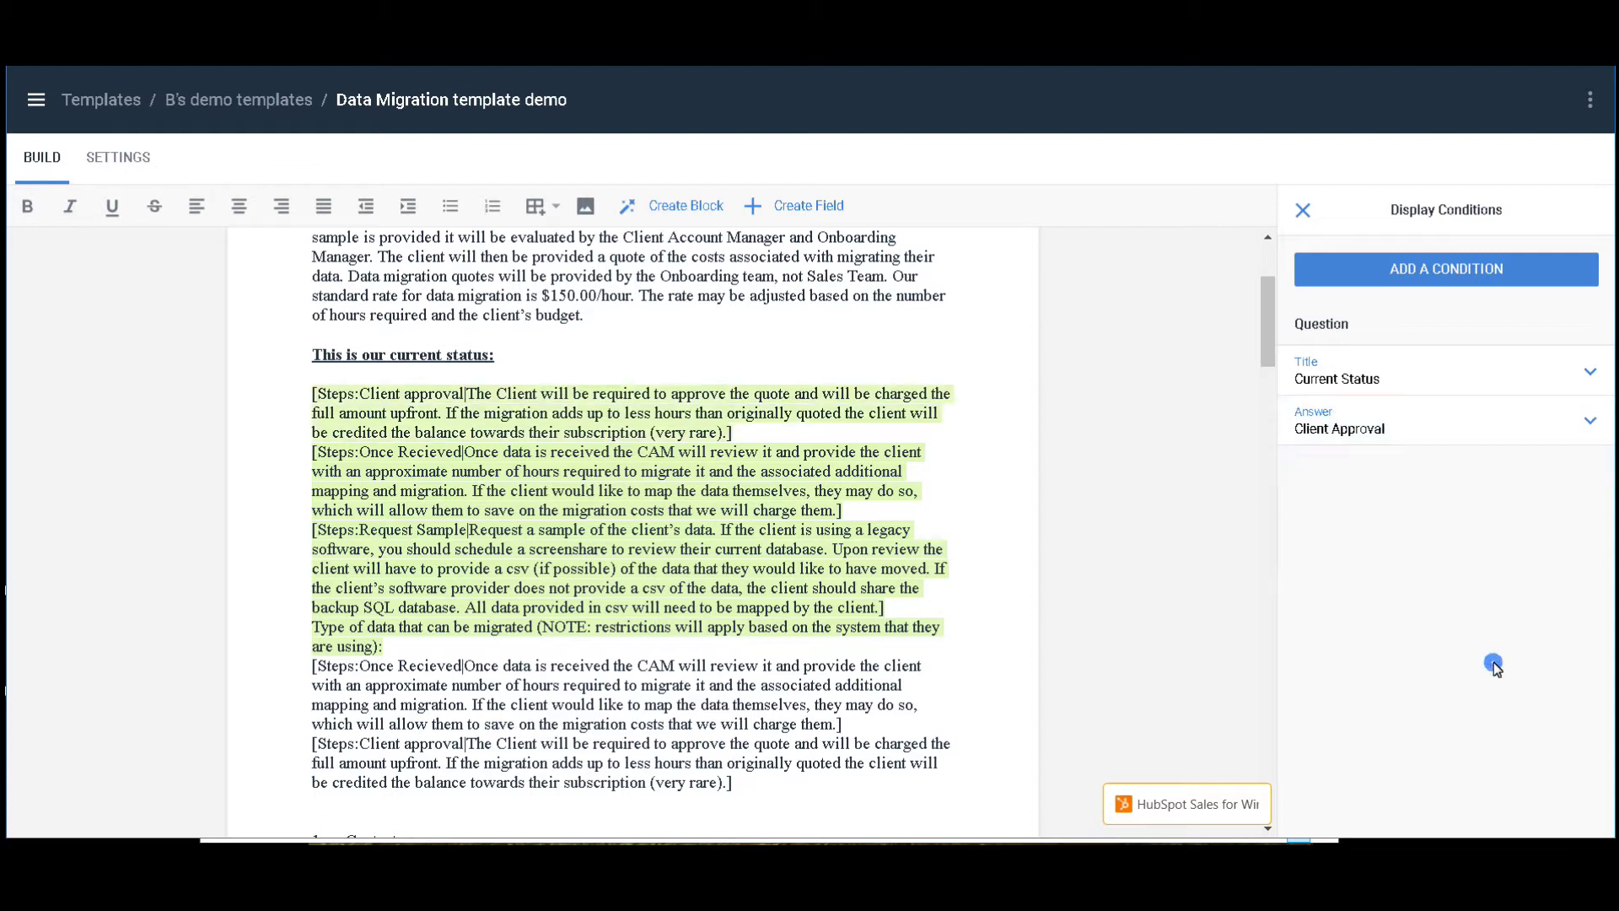
Step: Delete the original Once Recieved and Client approval paragraphs below the conditional text
{"action": "left_click_drag", "start_coordinate": [293, 665], "coordinate": [738, 807]}
{"action": "key", "text": "BackSpace"}
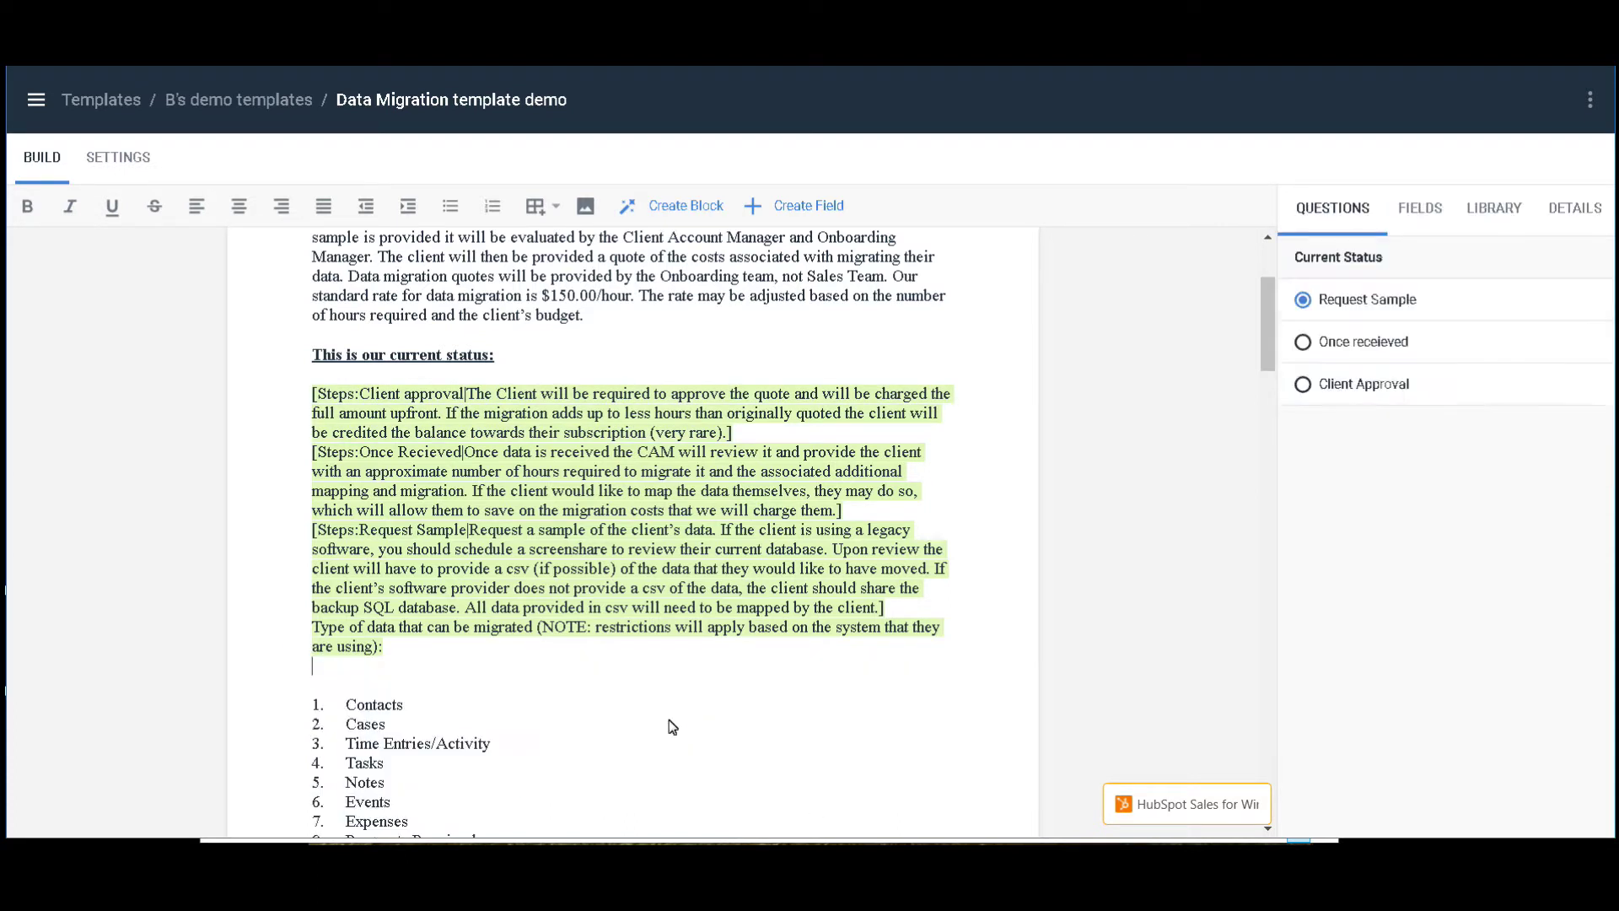
{"action": "left_click", "coordinate": [123, 330]}
Step: Create a new document in the Test documents folder from the Data Migration template demo template
{"action": "left_click", "coordinate": [32, 102]}
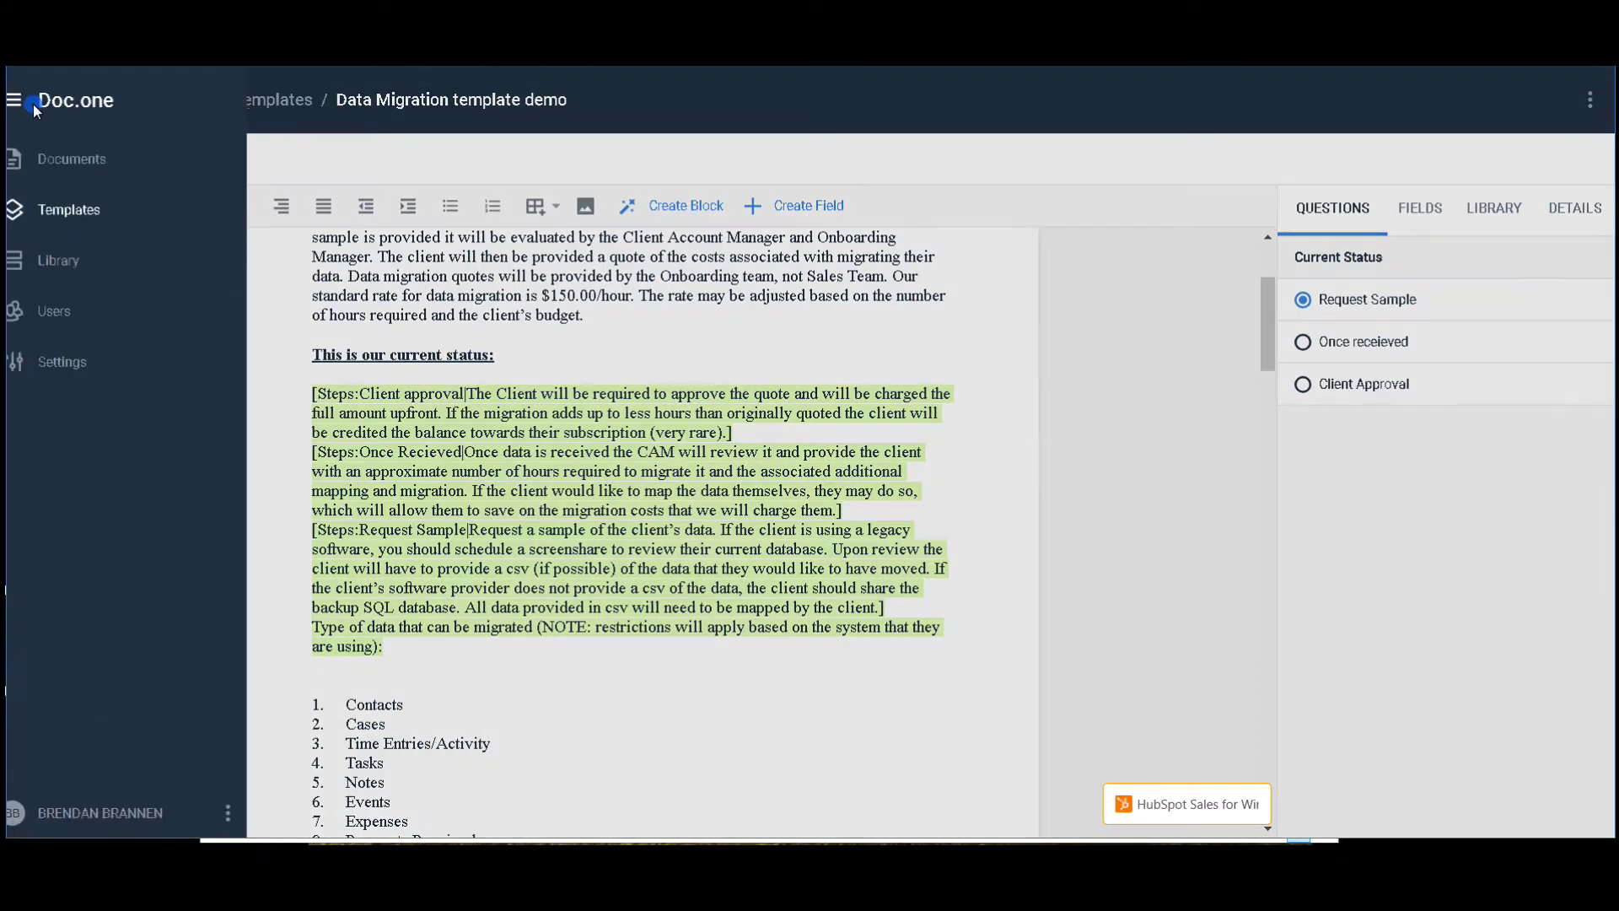
{"action": "left_click", "coordinate": [75, 160]}
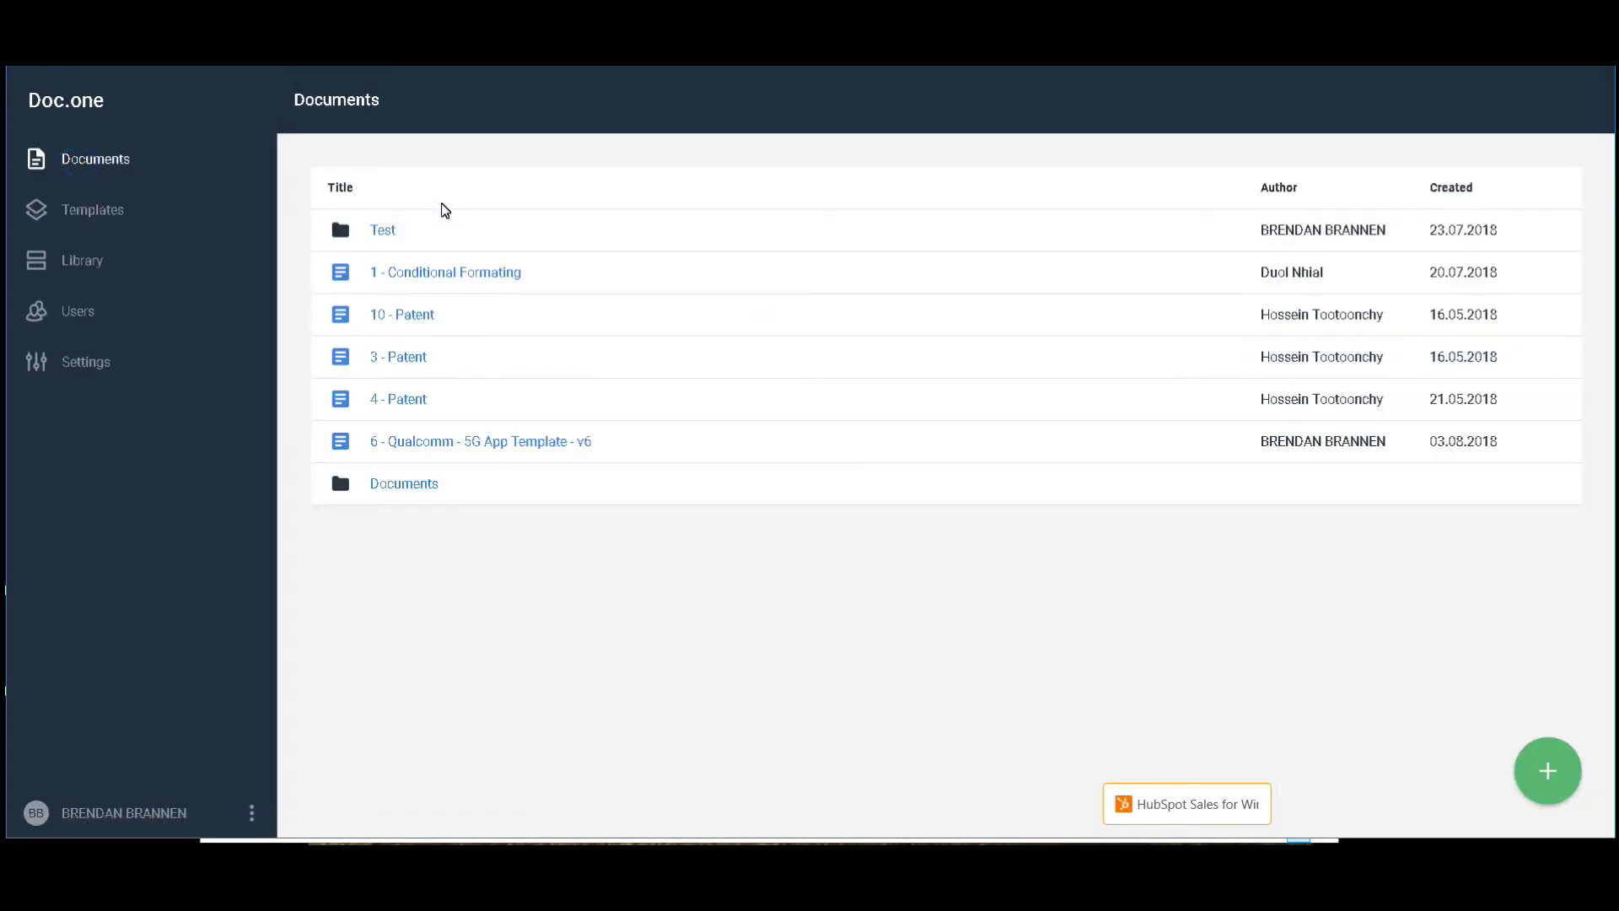
{"action": "left_click", "coordinate": [88, 209]}
{"action": "left_click", "coordinate": [76, 166]}
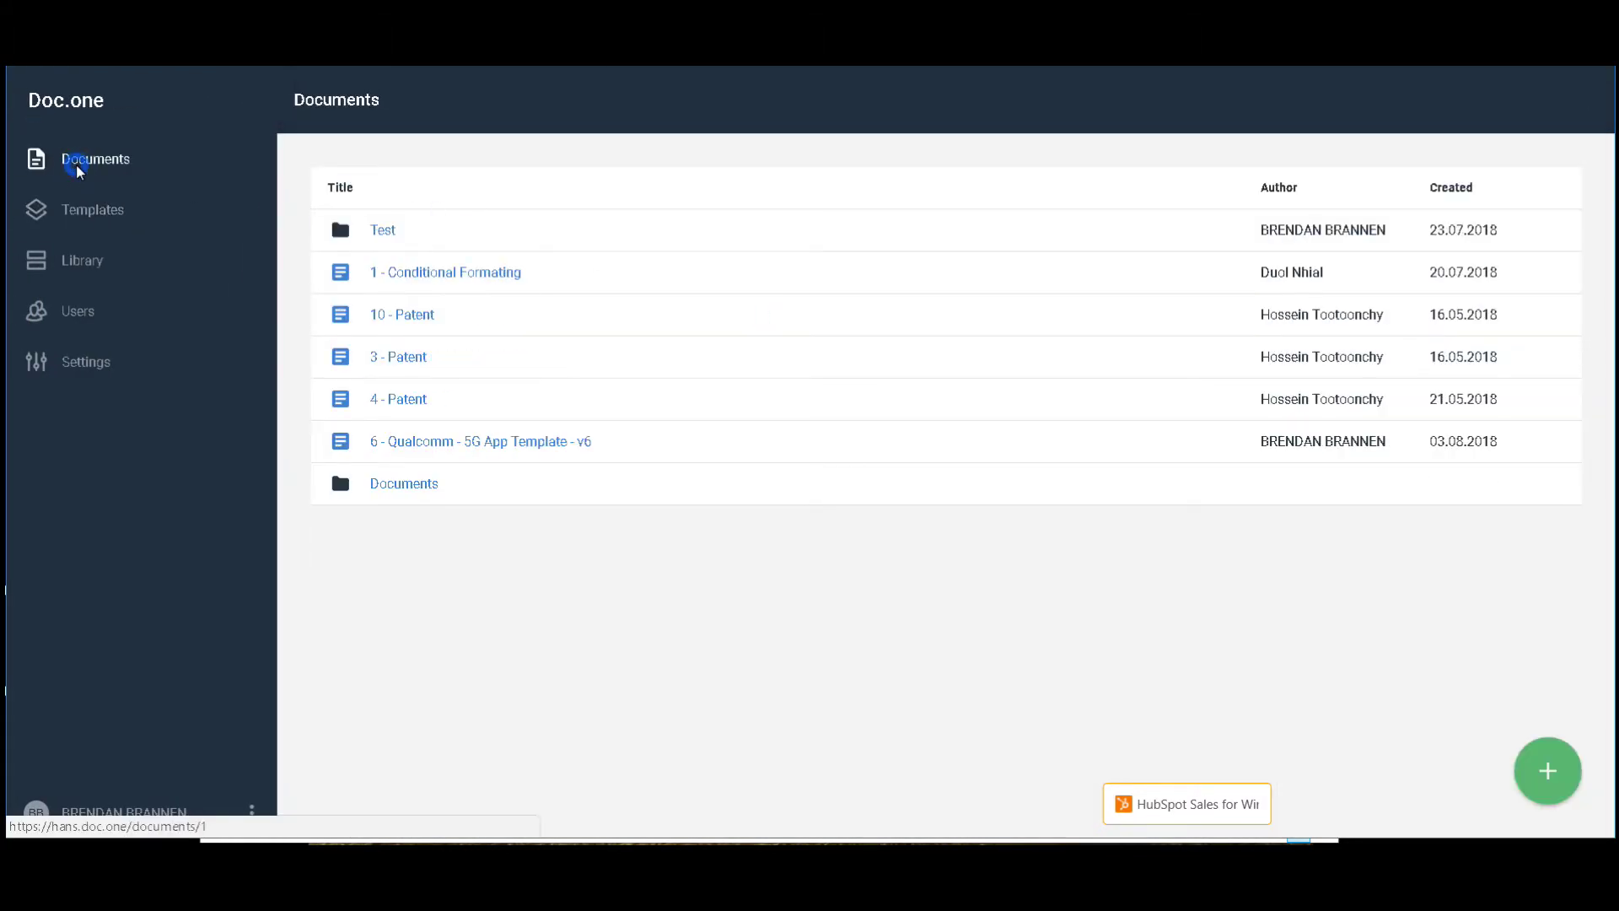
{"action": "left_click", "coordinate": [384, 232]}
{"action": "left_click", "coordinate": [1555, 766]}
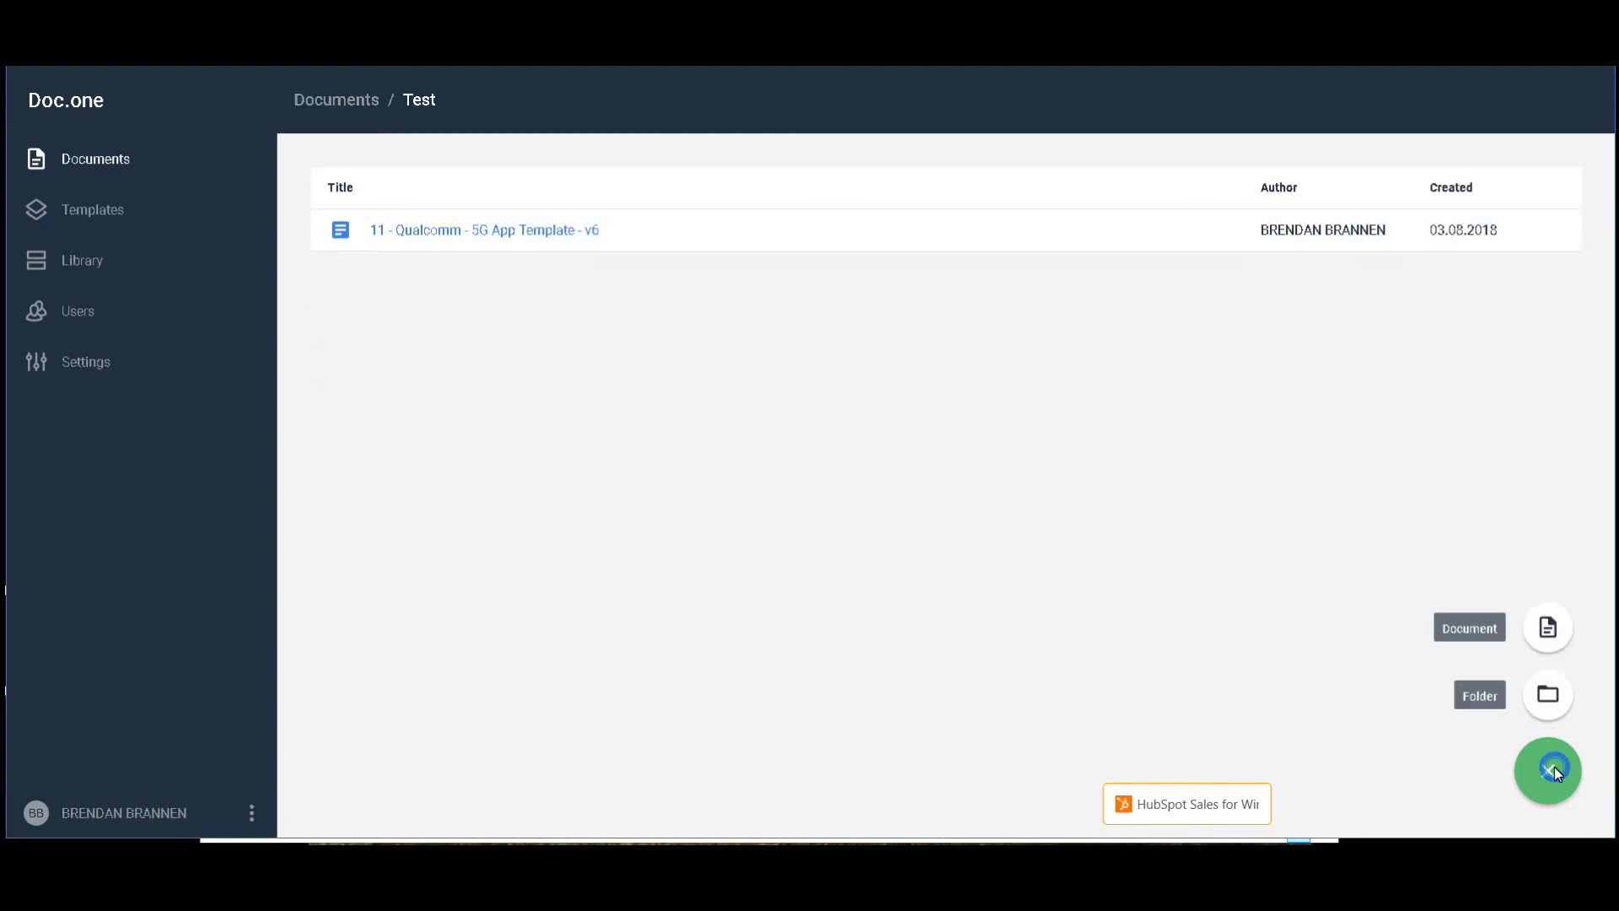
{"action": "left_click", "coordinate": [1552, 627]}
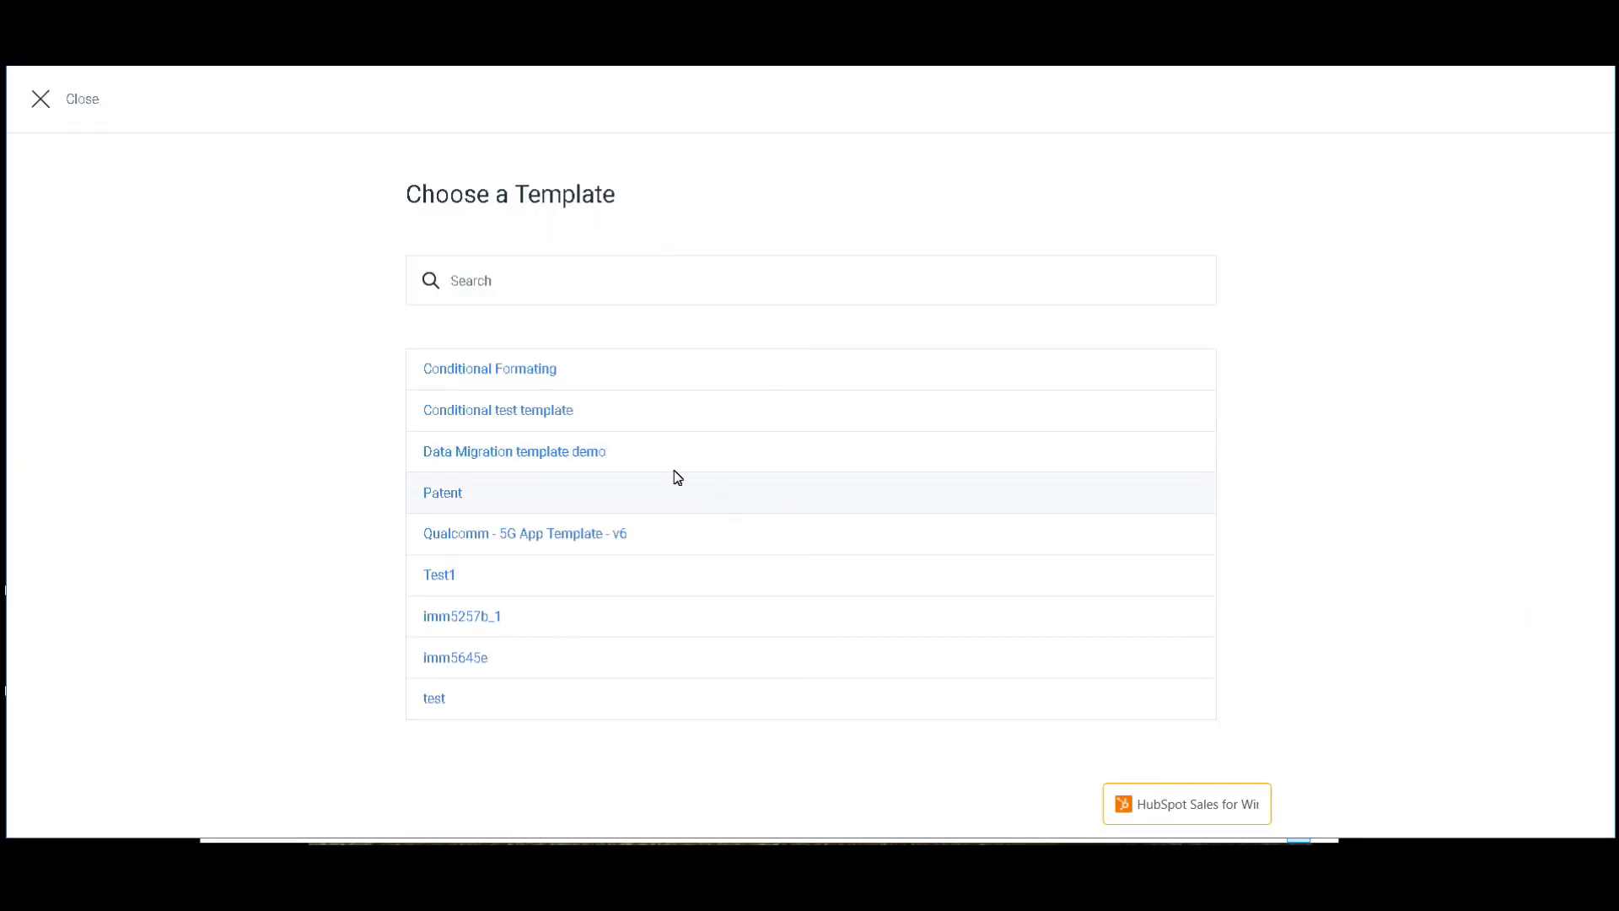
{"action": "left_click", "coordinate": [506, 463]}
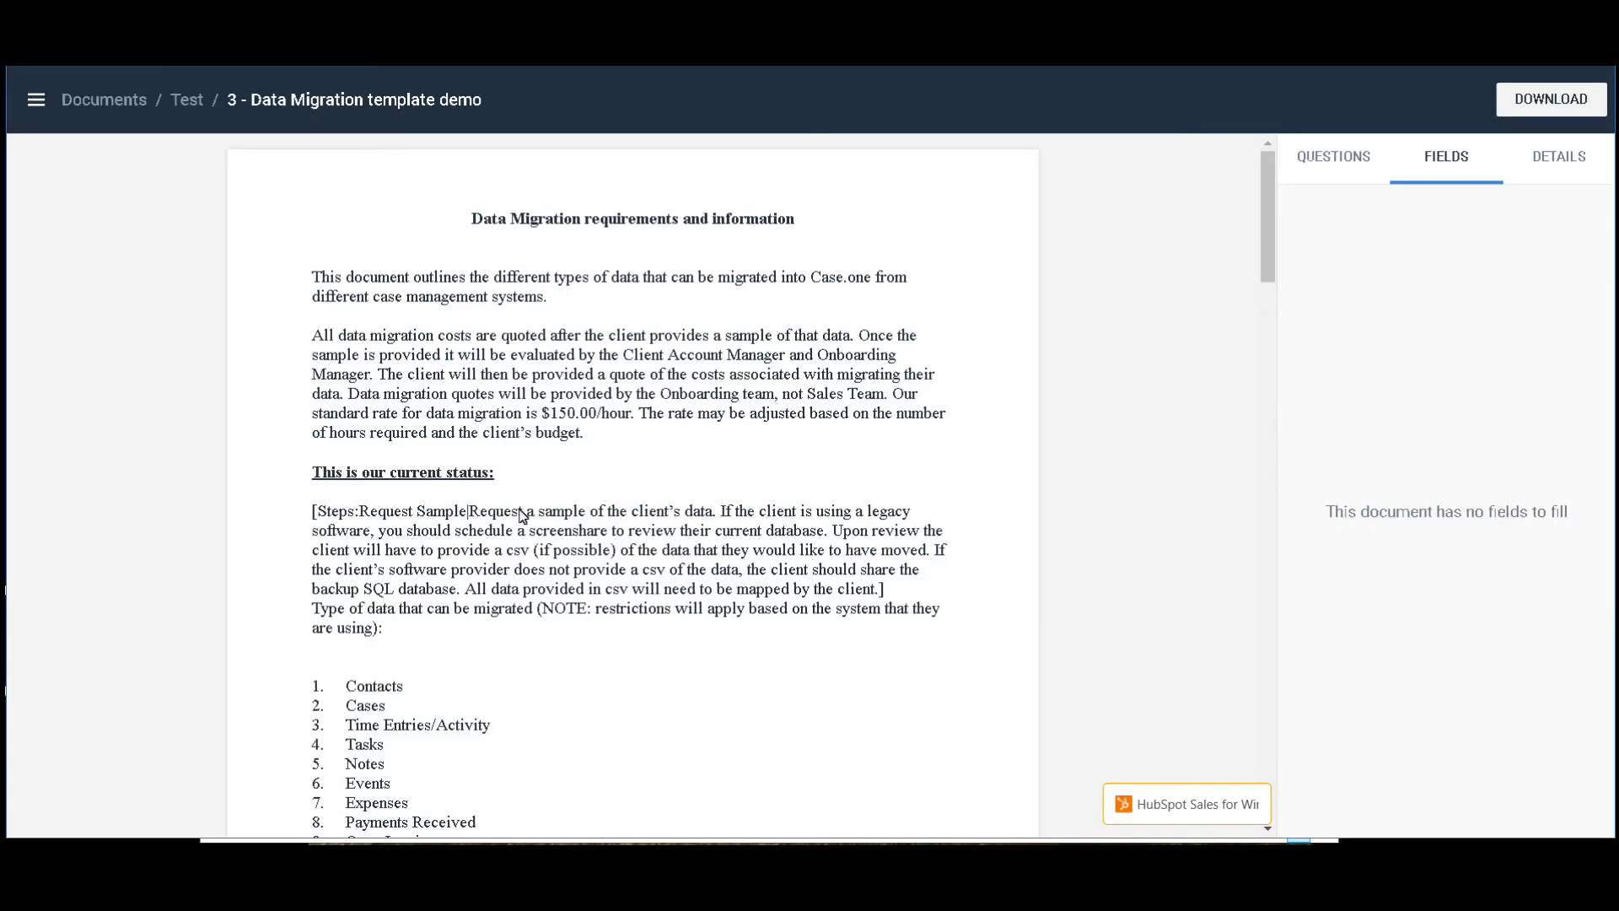
Step: Test the document's conditional status text by switching Current Status repeatedly among Request Sample, Once receieved and Client Approval, ending on Client Approval
{"action": "left_click_drag", "start_coordinate": [310, 523], "coordinate": [602, 645]}
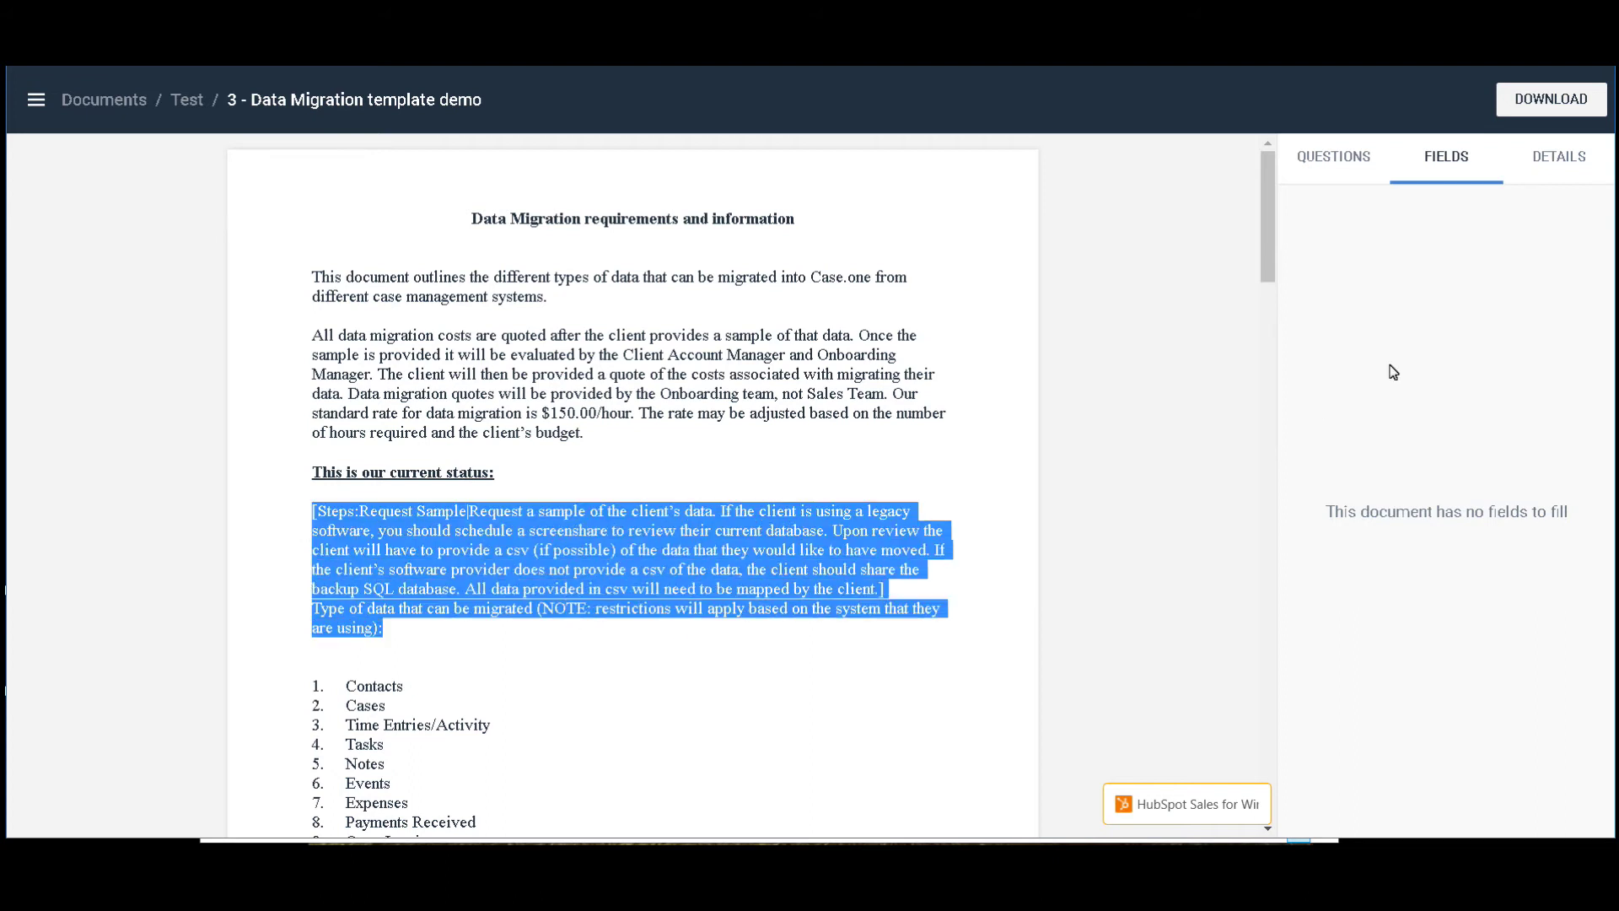
{"action": "left_click", "coordinate": [1333, 156]}
{"action": "left_click", "coordinate": [1303, 290]}
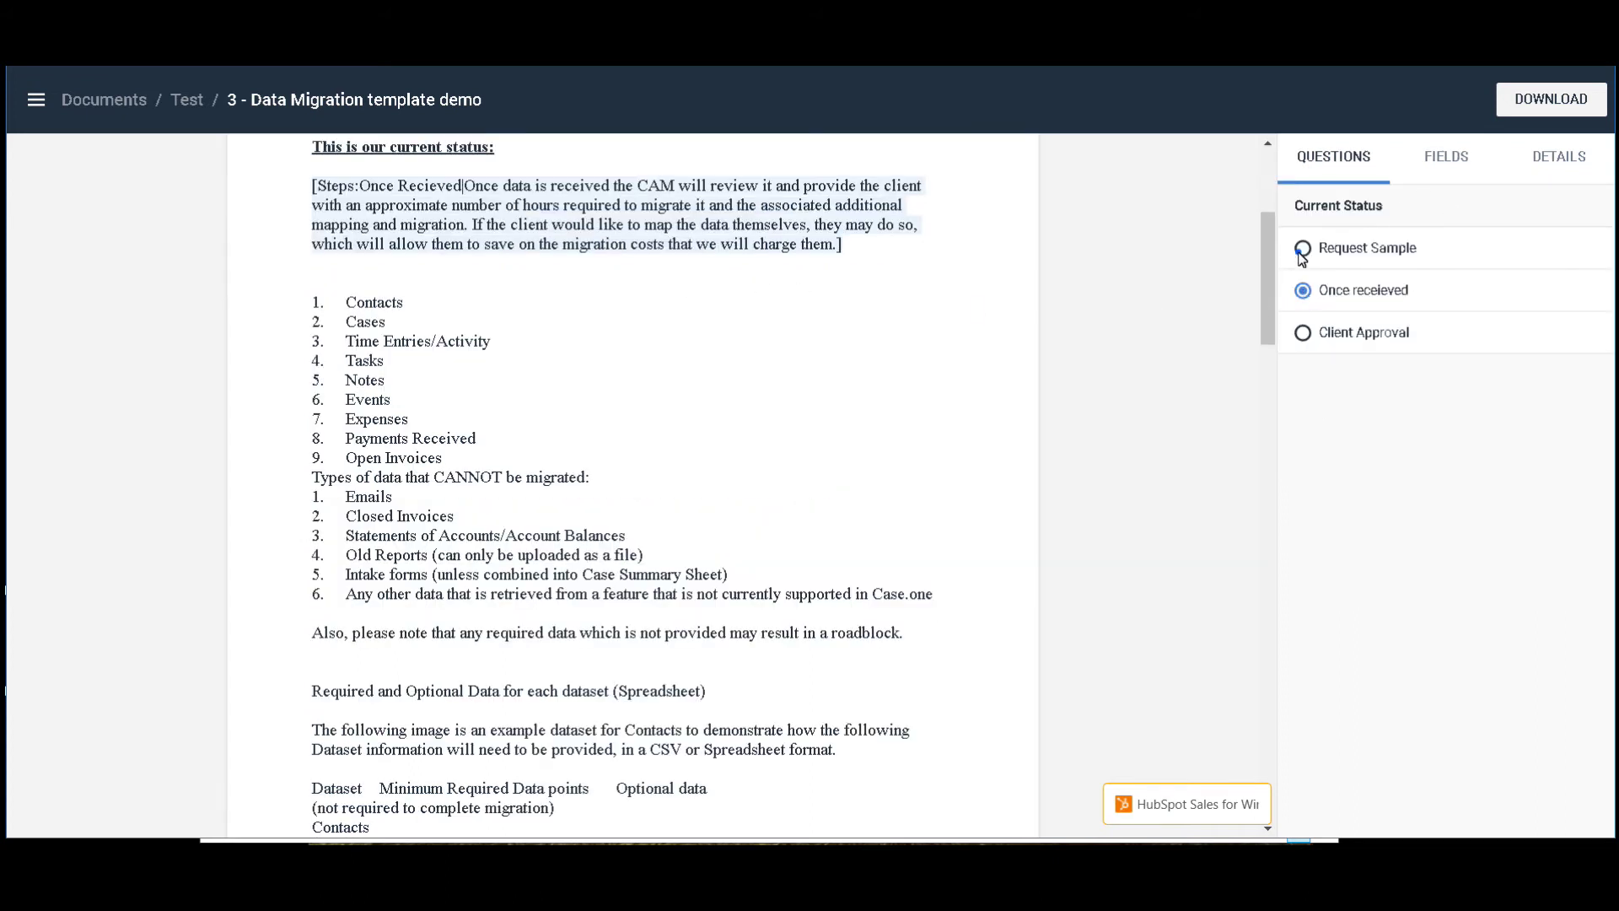
{"action": "left_click", "coordinate": [1302, 248]}
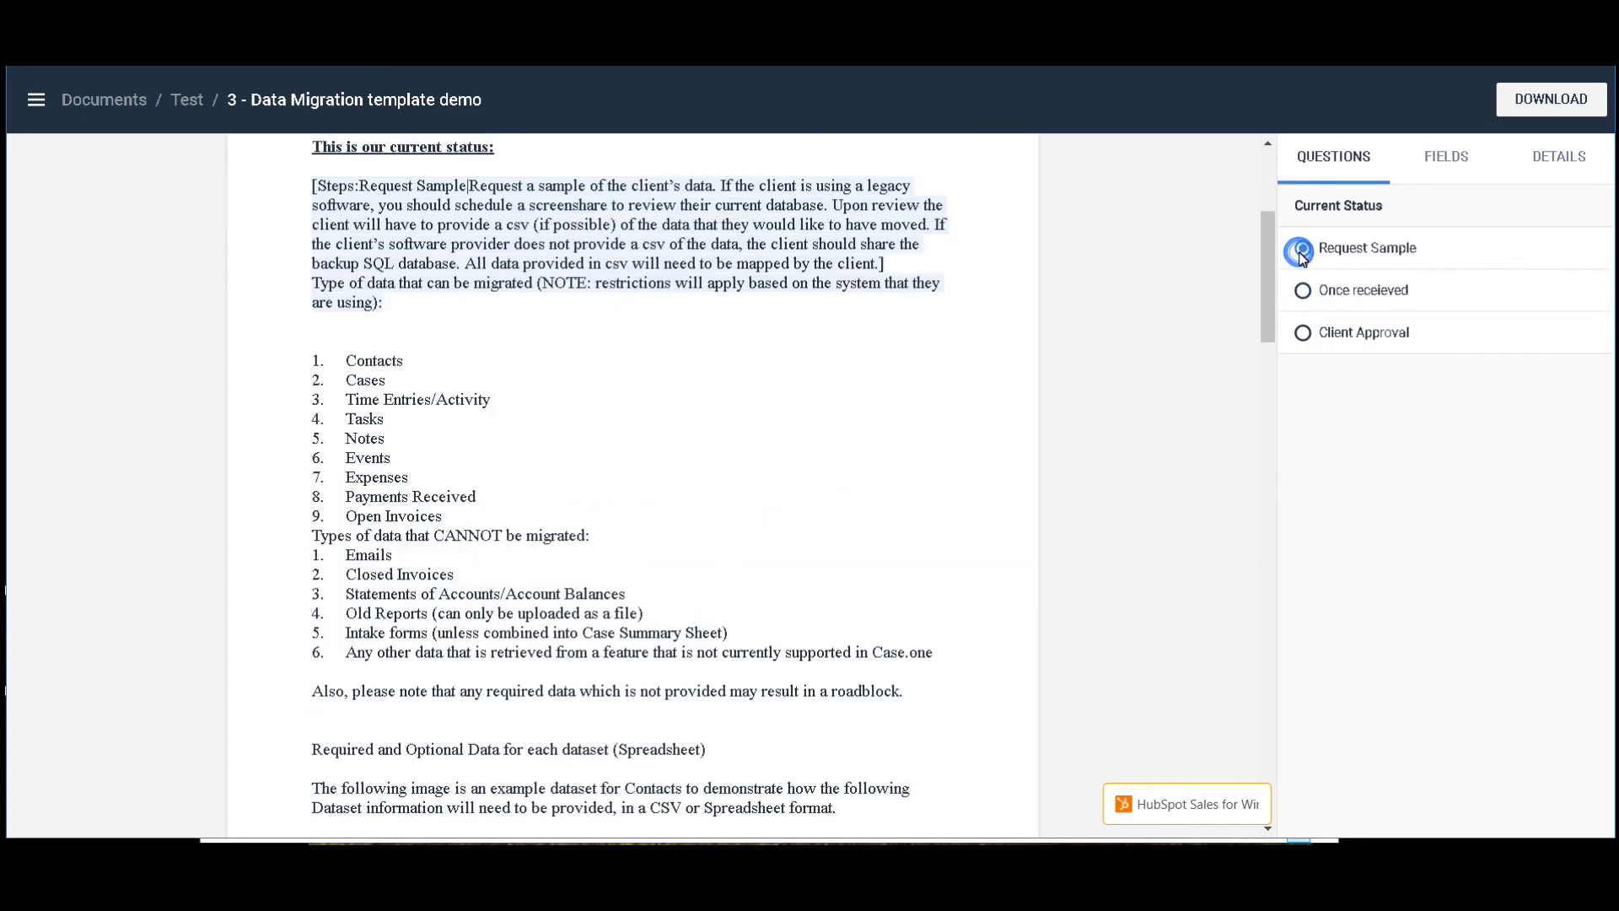
{"action": "left_click", "coordinate": [1306, 297]}
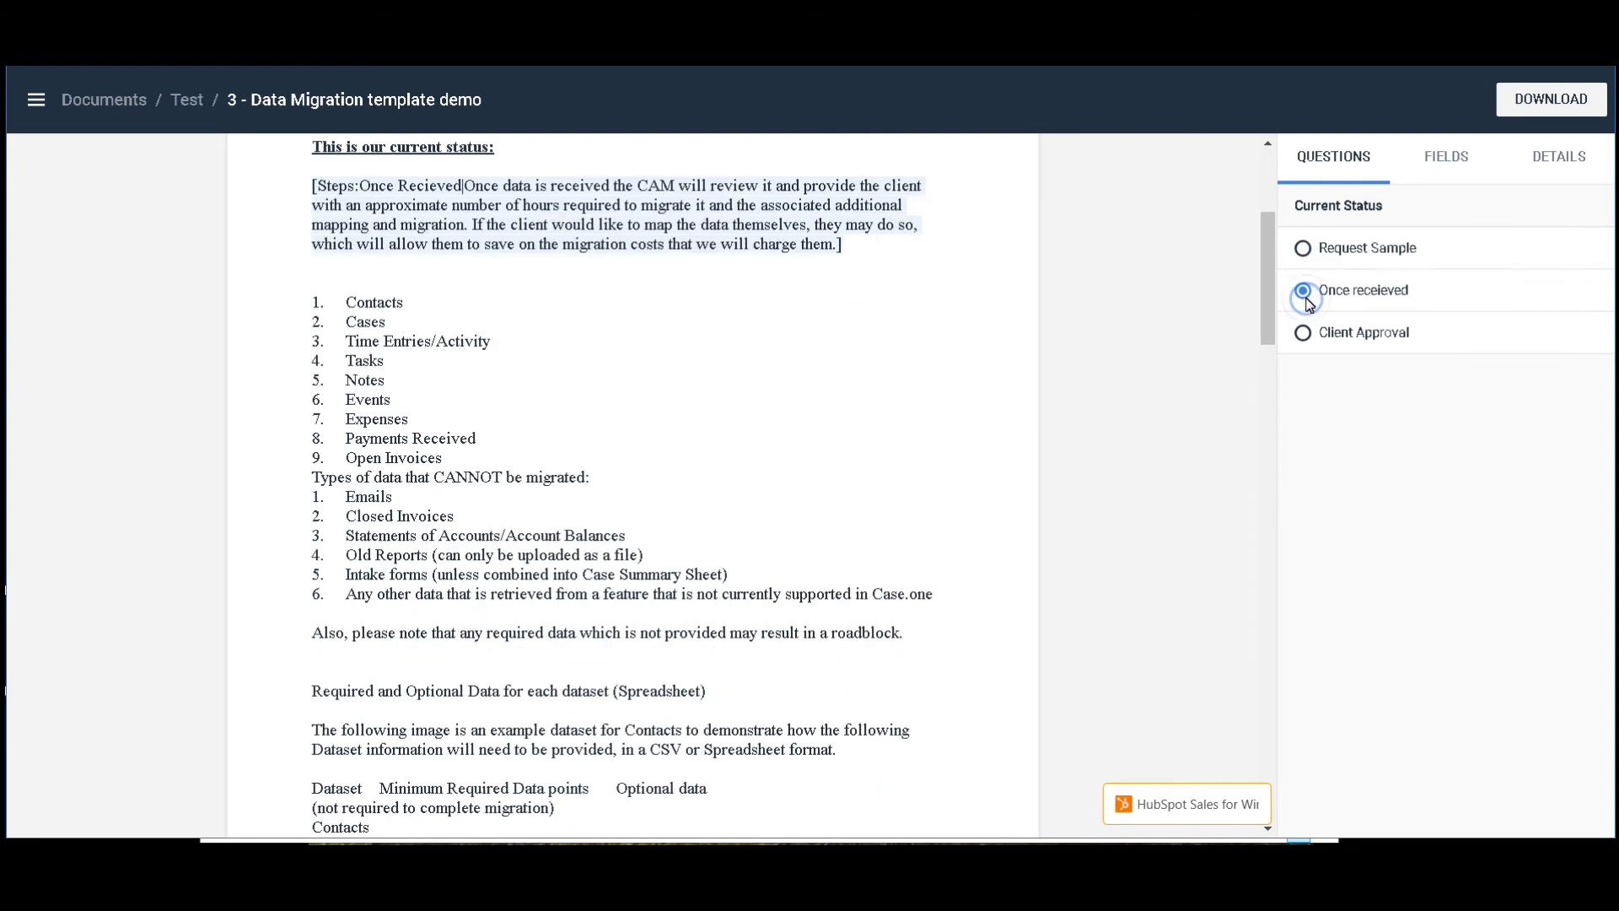
{"action": "left_click", "coordinate": [1304, 334]}
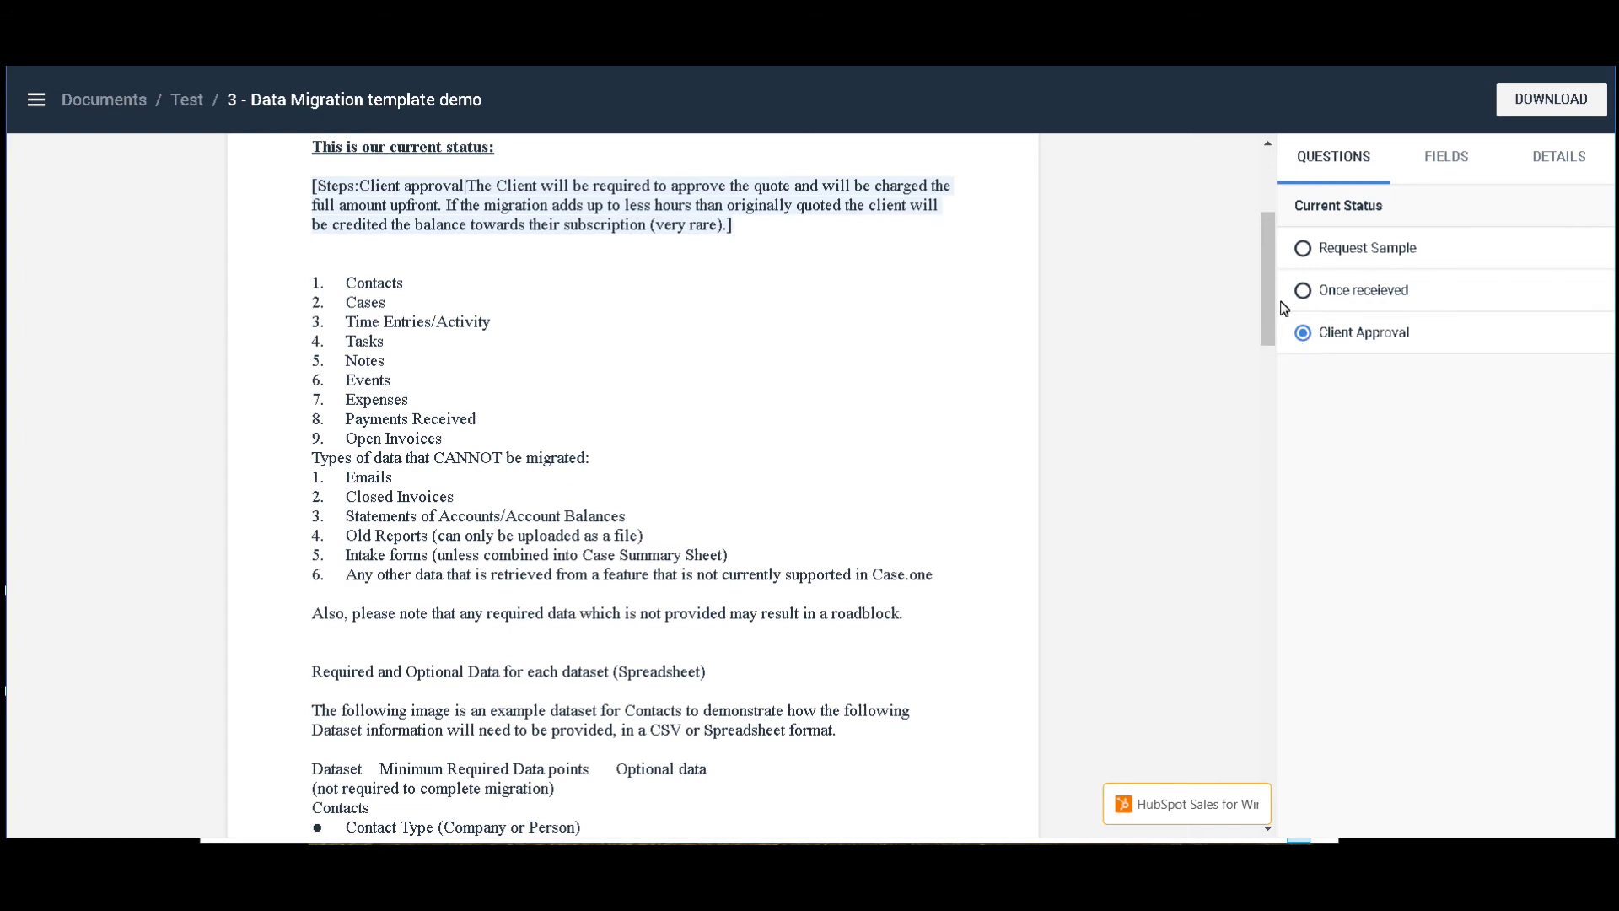
{"action": "left_click", "coordinate": [1303, 249]}
{"action": "left_click", "coordinate": [1307, 297]}
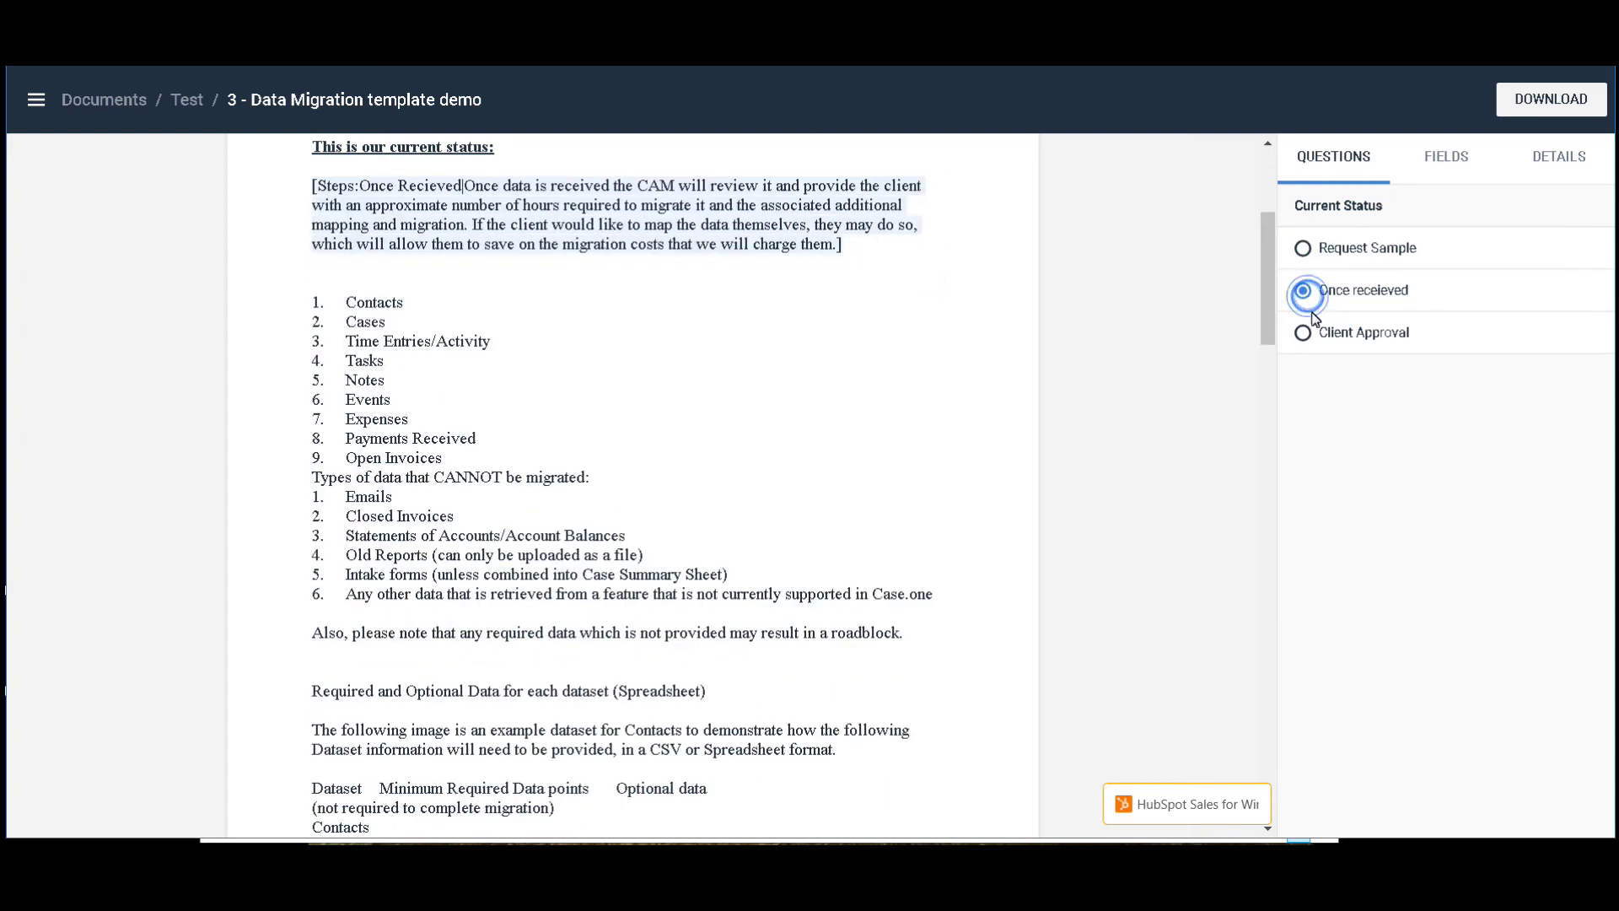
{"action": "left_click", "coordinate": [1305, 334]}
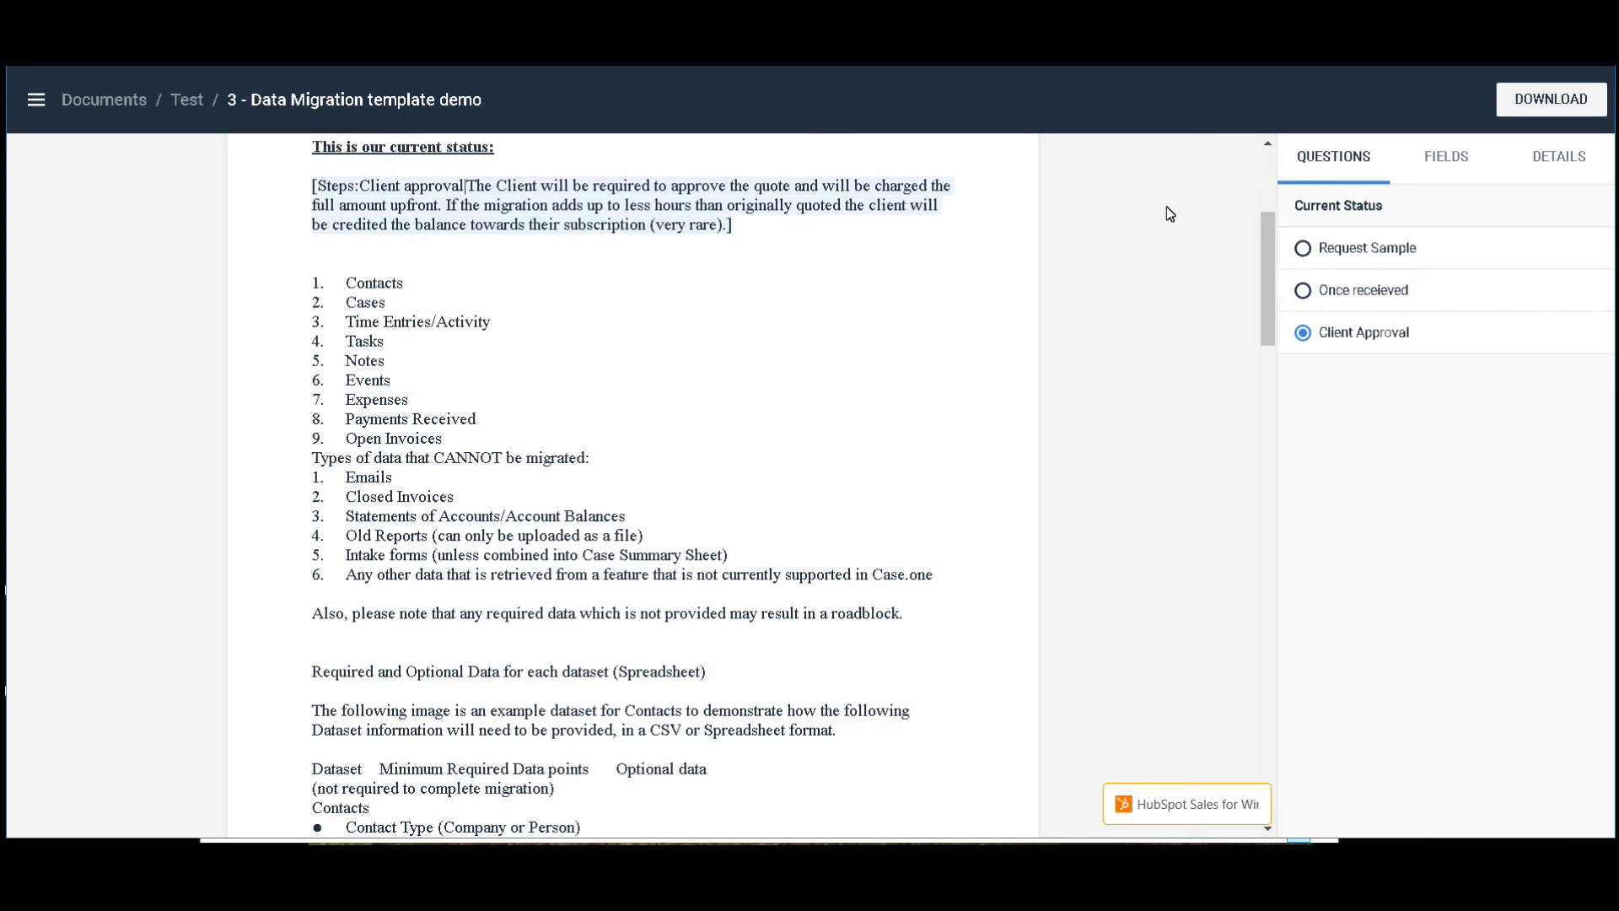
{"action": "left_click", "coordinate": [1303, 249]}
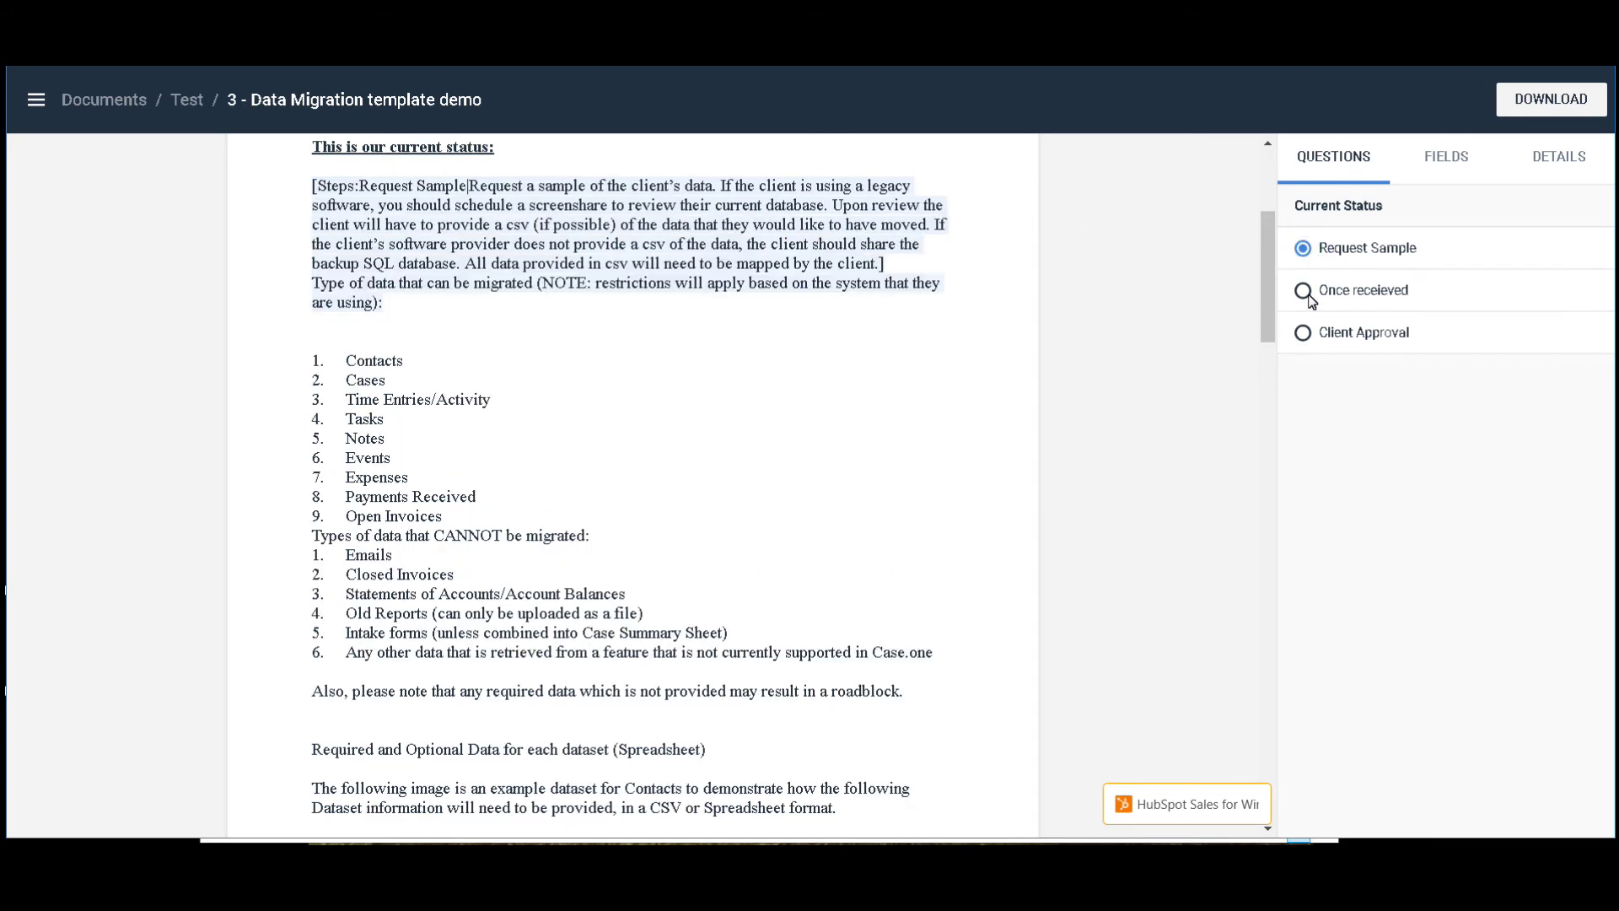
{"action": "left_click", "coordinate": [1309, 295]}
{"action": "left_click", "coordinate": [1304, 333]}
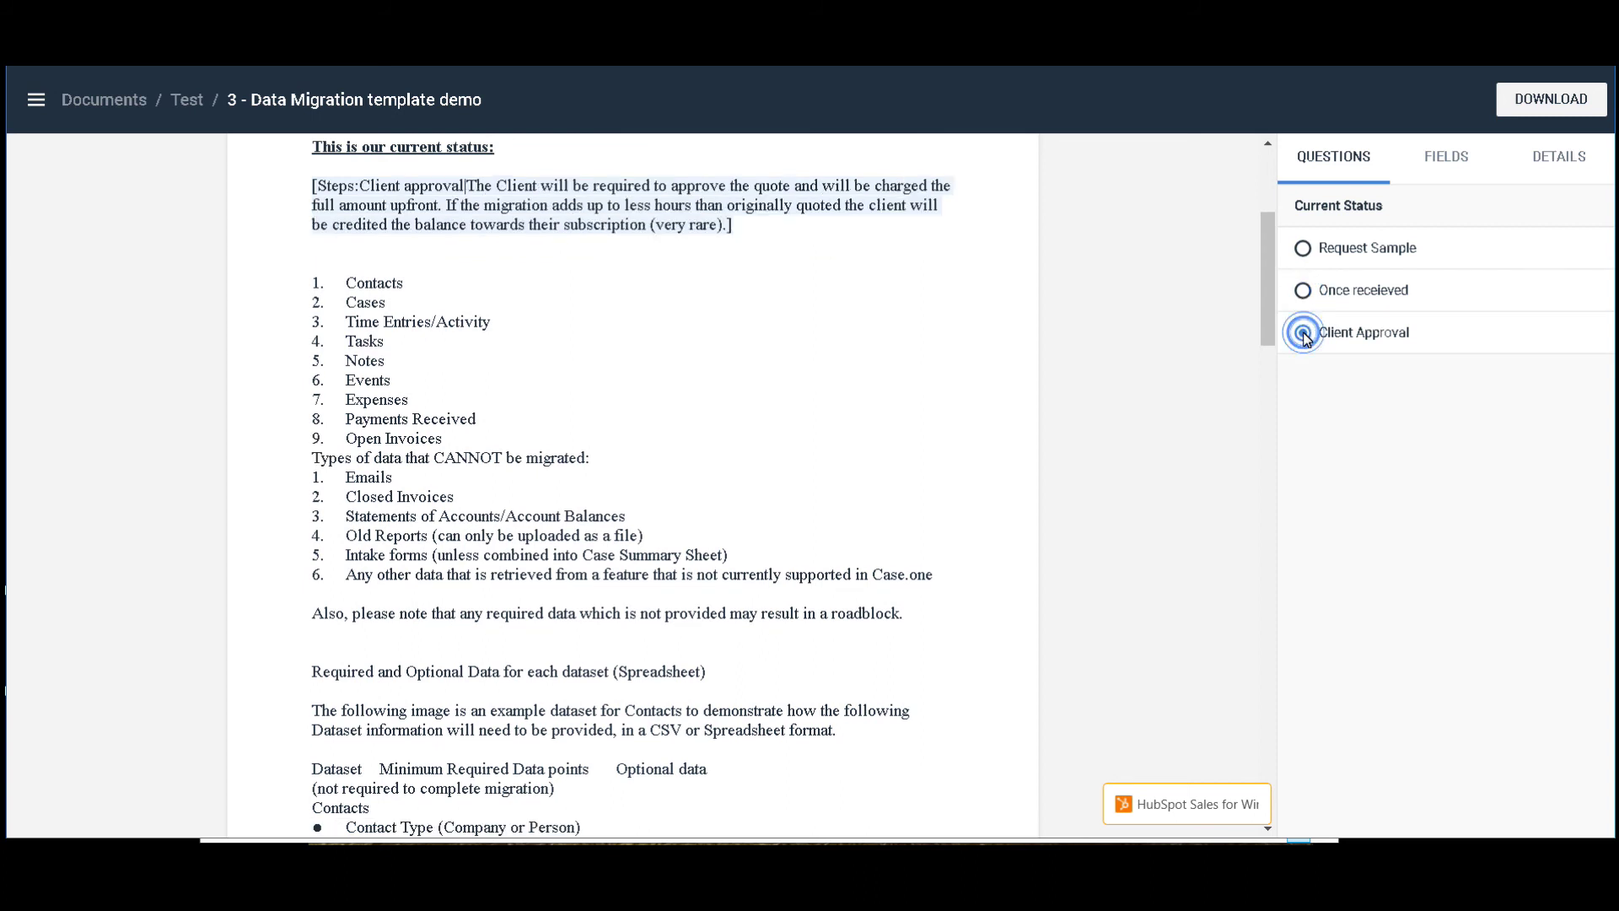